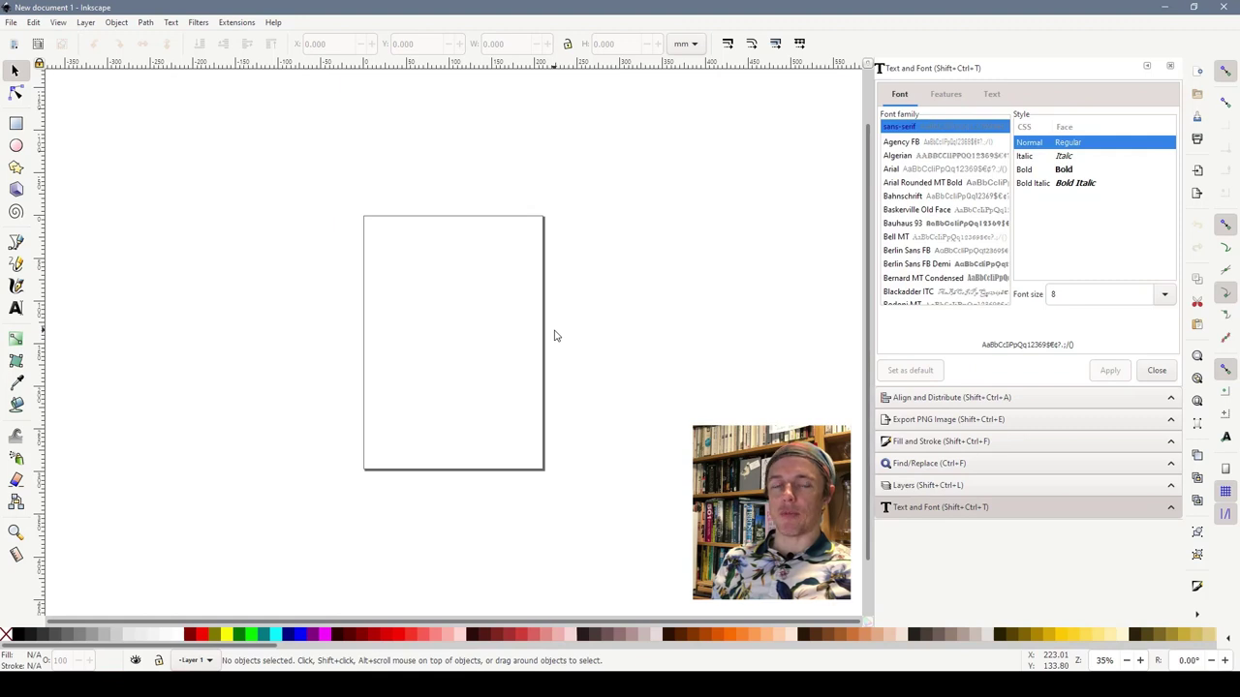
Check the available measurement units, keeping millimetres
{"action": "scroll", "coordinate": [581, 327], "scroll_direction": "up", "scroll_amount": 7}
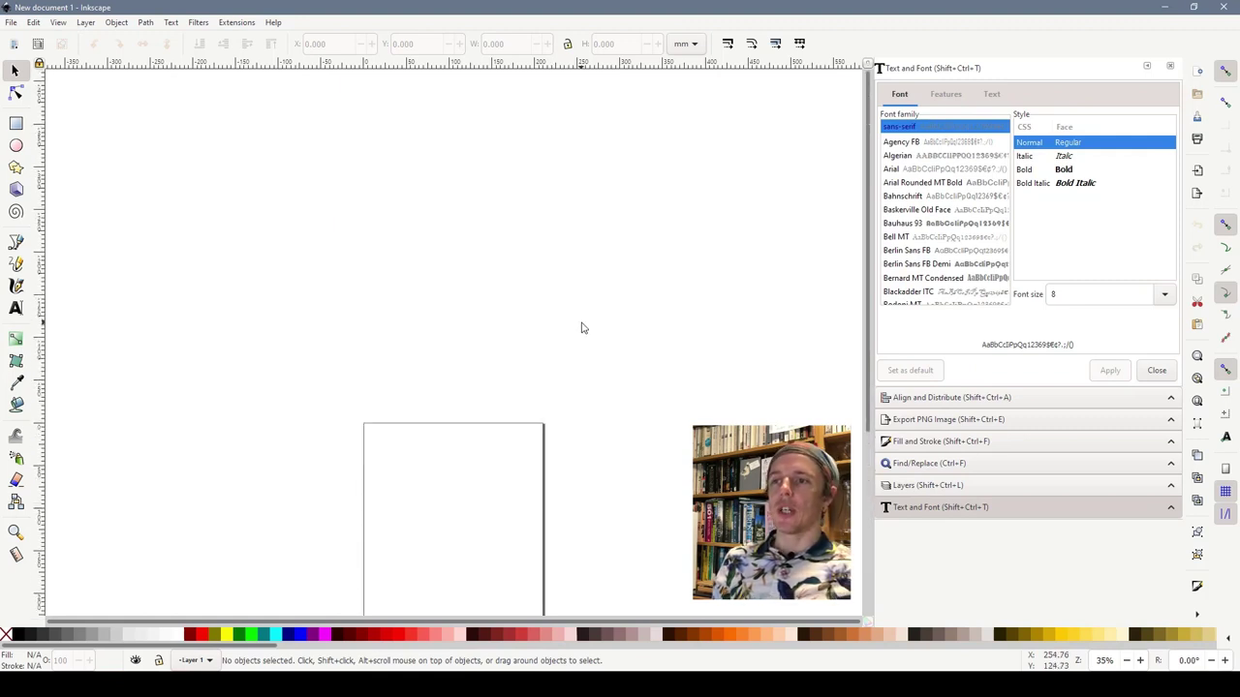
{"action": "scroll", "coordinate": [581, 328], "scroll_direction": "up", "scroll_amount": 3}
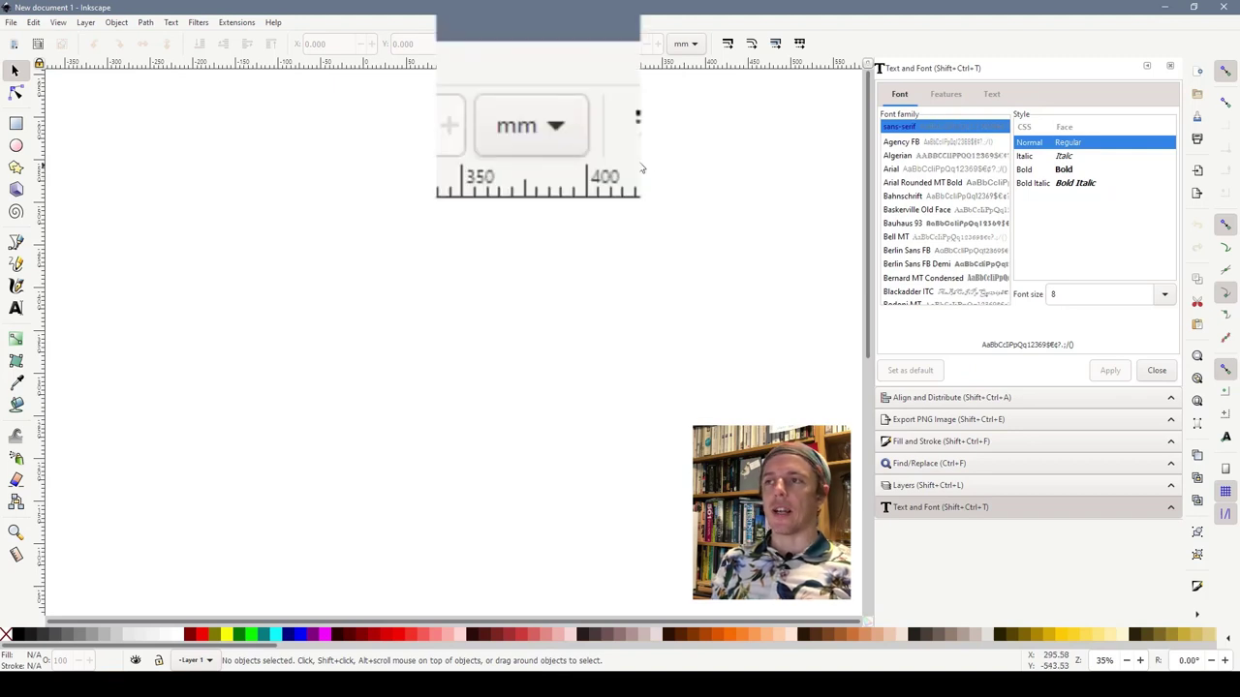
{"action": "left_click", "coordinate": [696, 46]}
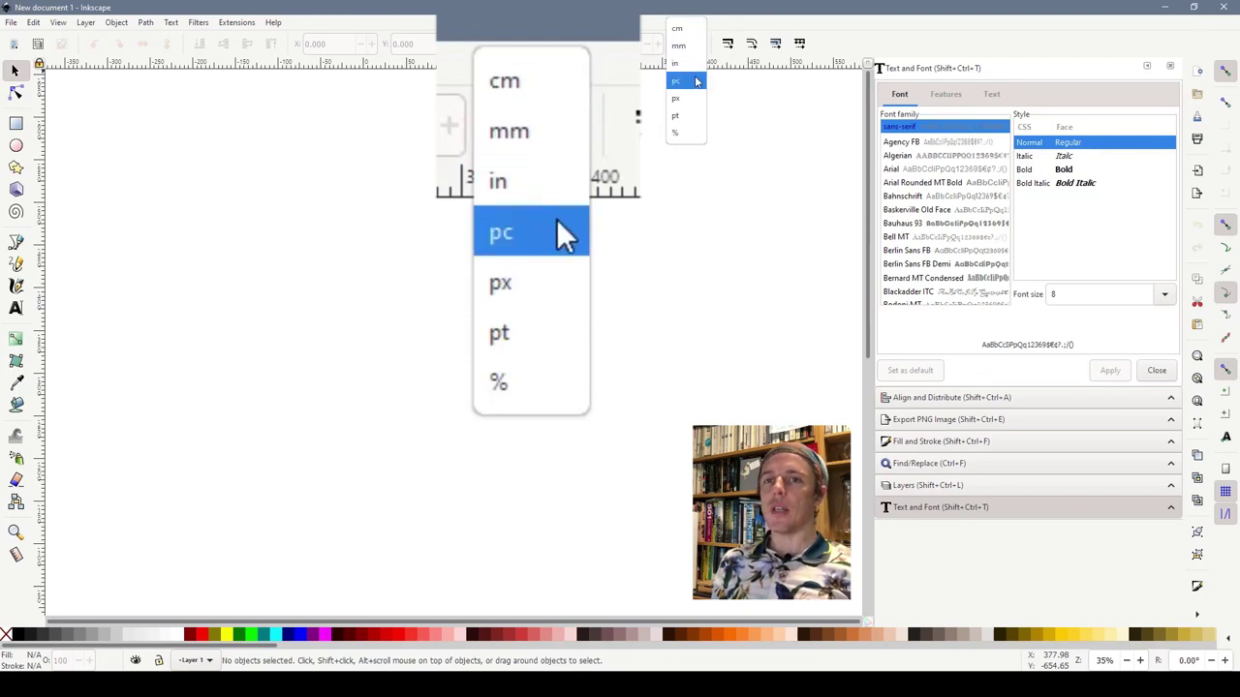
{"action": "key", "text": "Escape"}
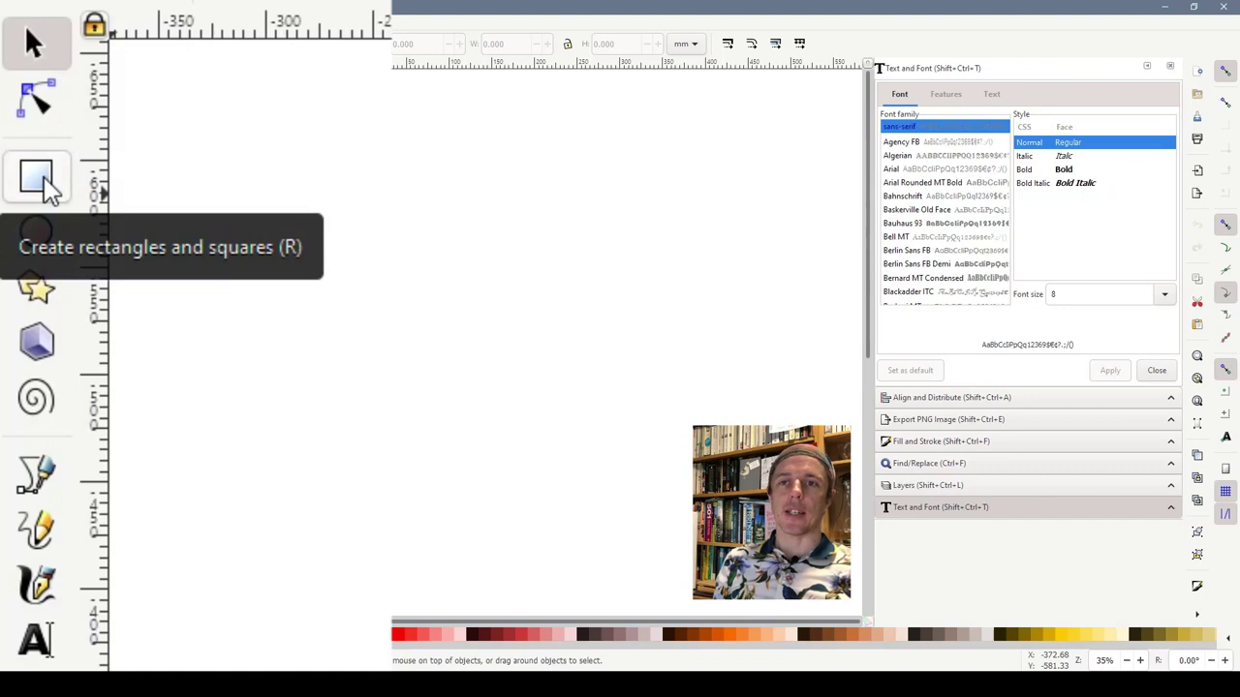
Draw a large rectangle on the canvas and fill it red
{"action": "left_click", "coordinate": [39, 180]}
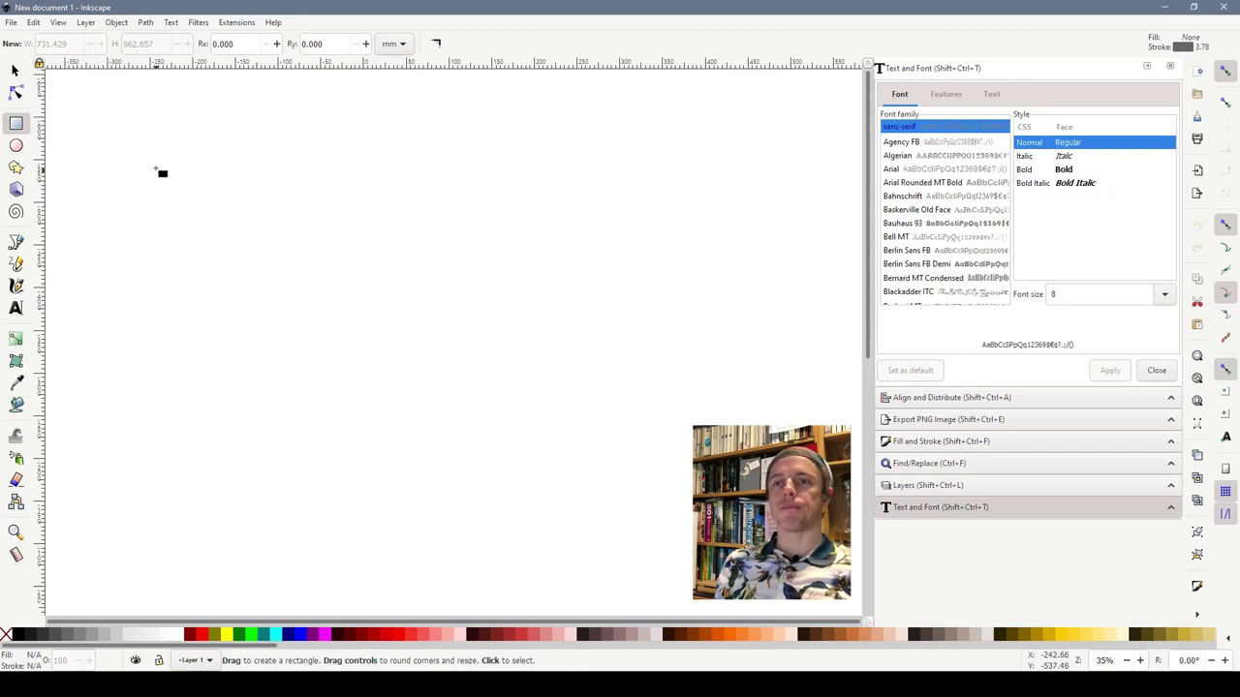
{"action": "mouse_move", "coordinate": [157, 165]}
{"action": "left_mouse_down"}
{"action": "mouse_move", "coordinate": [456, 345]}
{"action": "mouse_move", "coordinate": [652, 409]}
{"action": "left_mouse_up"}
{"action": "key", "text": "s"}
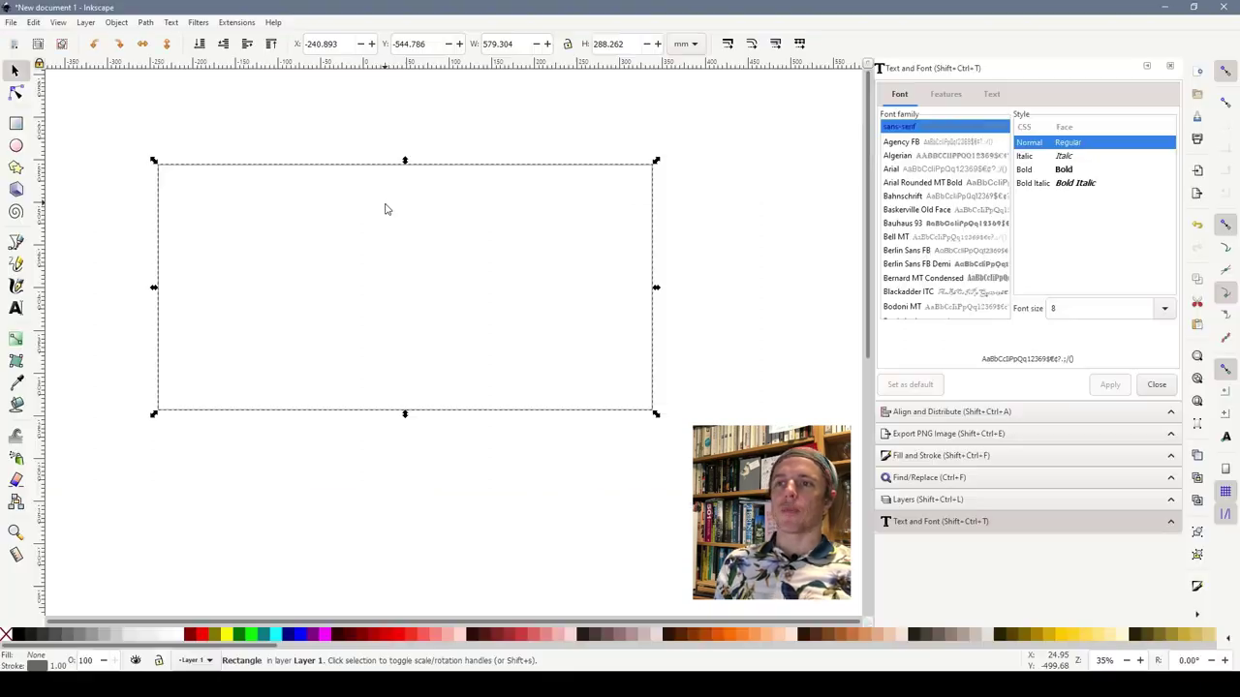
{"action": "left_click", "coordinate": [524, 636]}
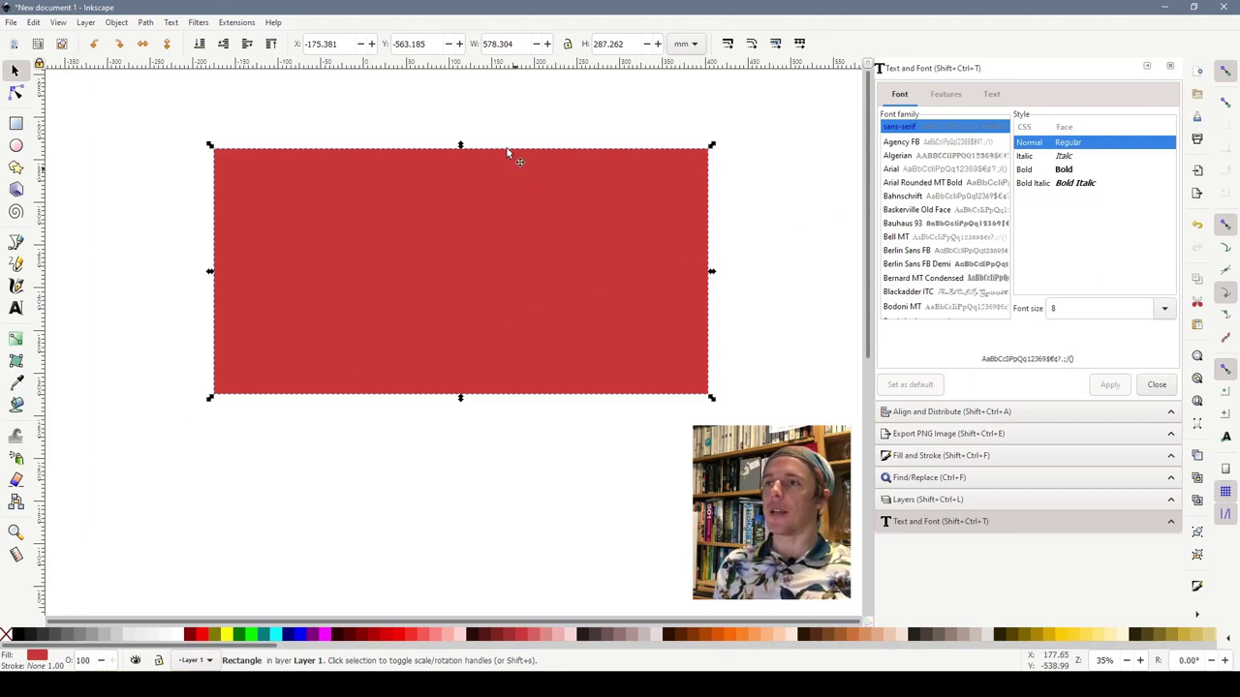
Resize the red rectangle to 390 × 40 mm and drag it down and right
{"action": "left_click", "coordinate": [523, 44]}
{"action": "left_click_drag", "start_coordinate": [523, 44], "coordinate": [497, 44]}
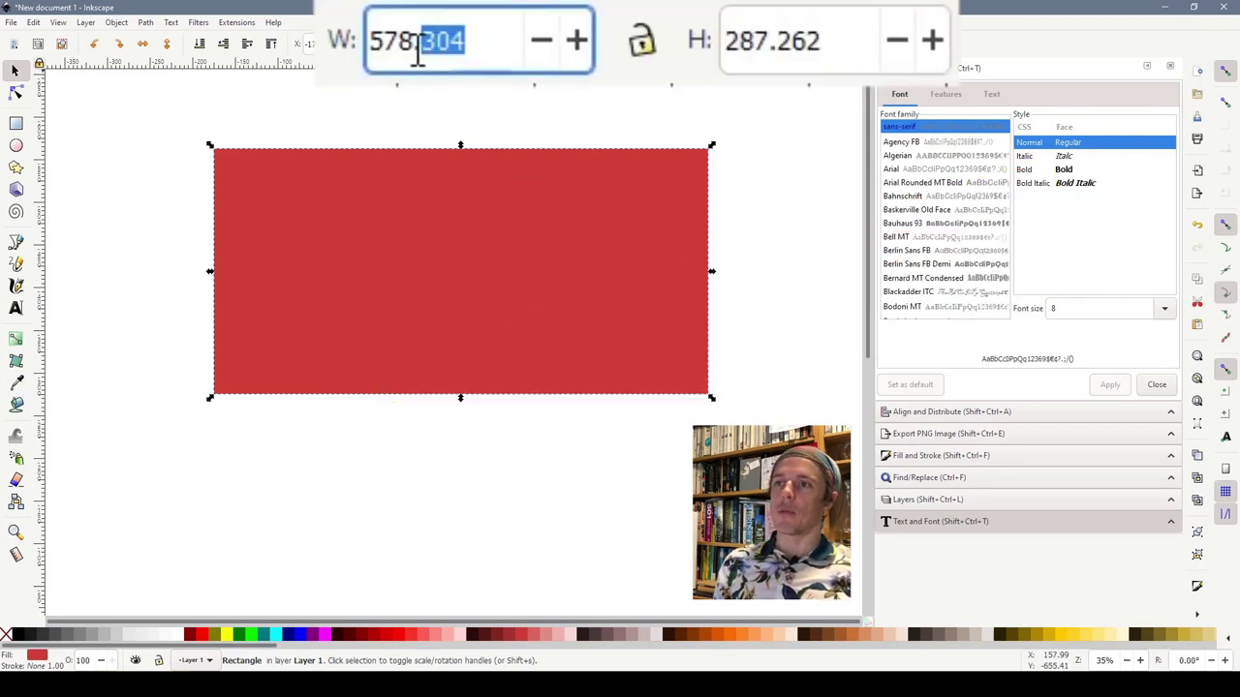
{"action": "left_click_drag", "start_coordinate": [417, 53], "coordinate": [366, 45]}
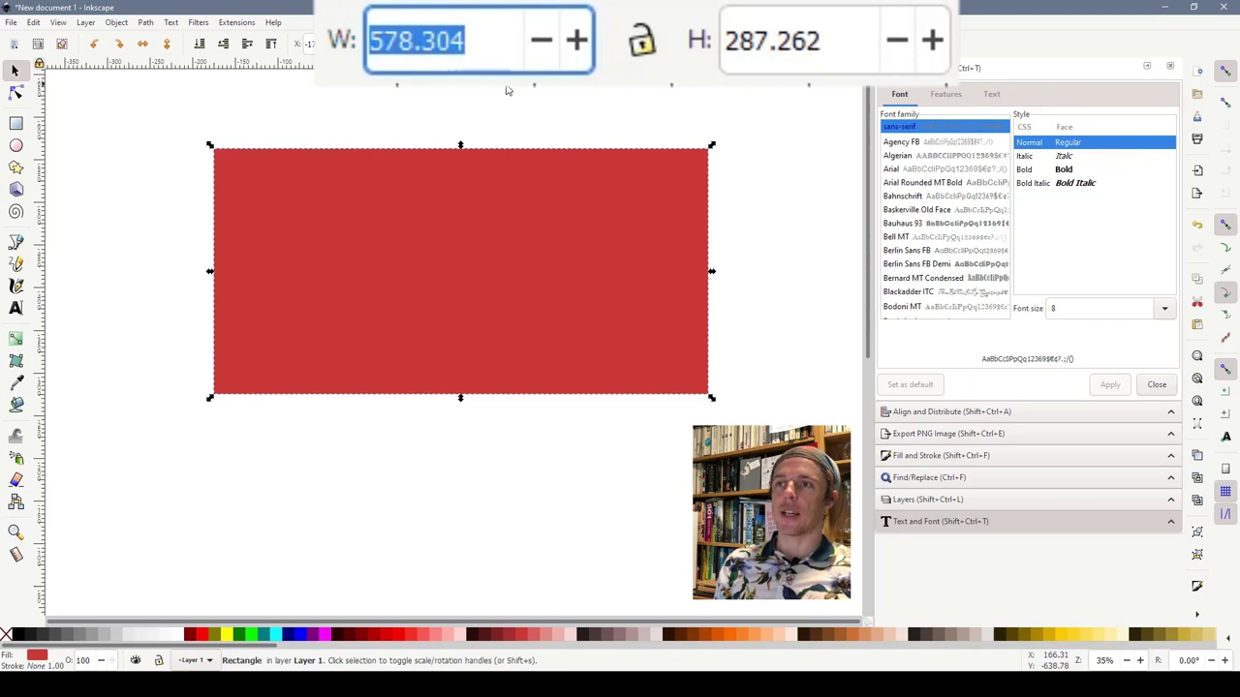
{"action": "type", "text": "39"}
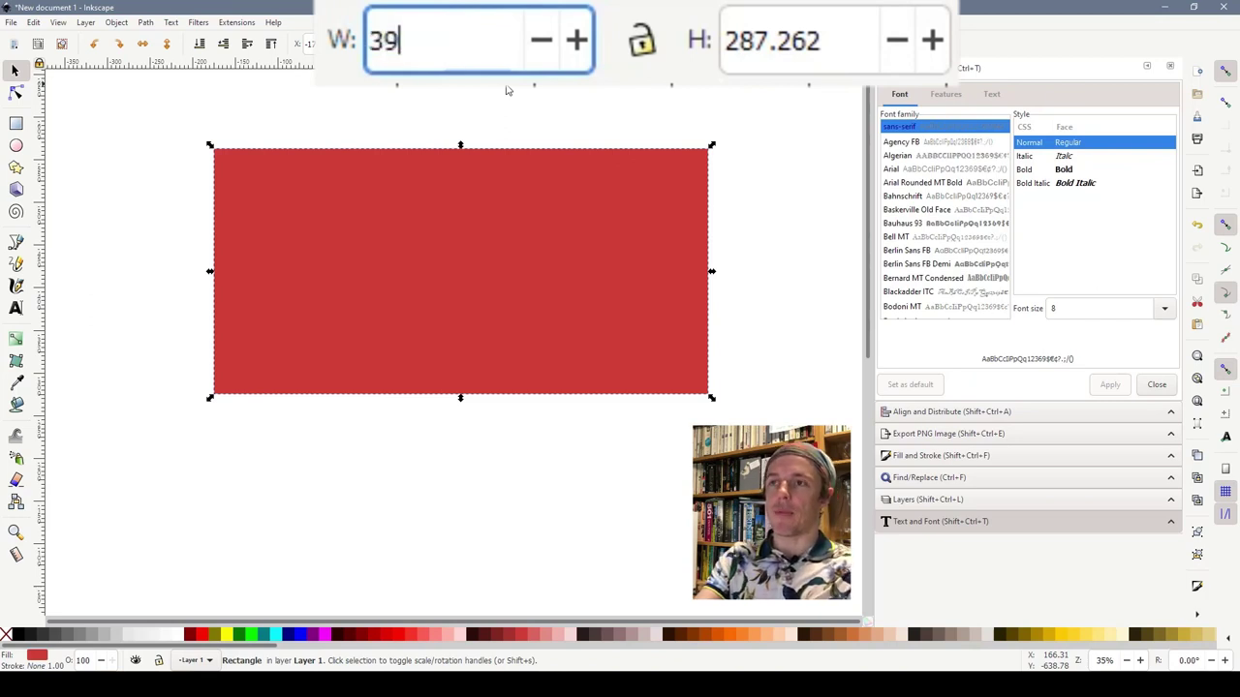
{"action": "type", "text": "0"}
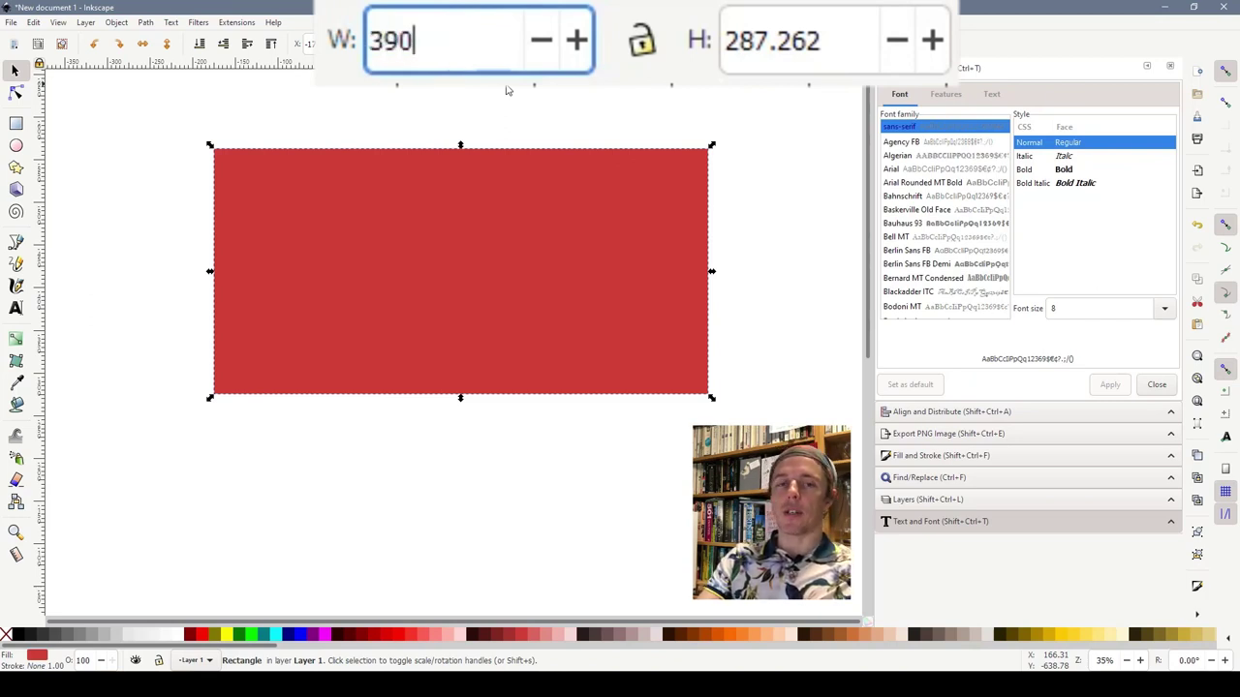
{"action": "key", "text": "Return"}
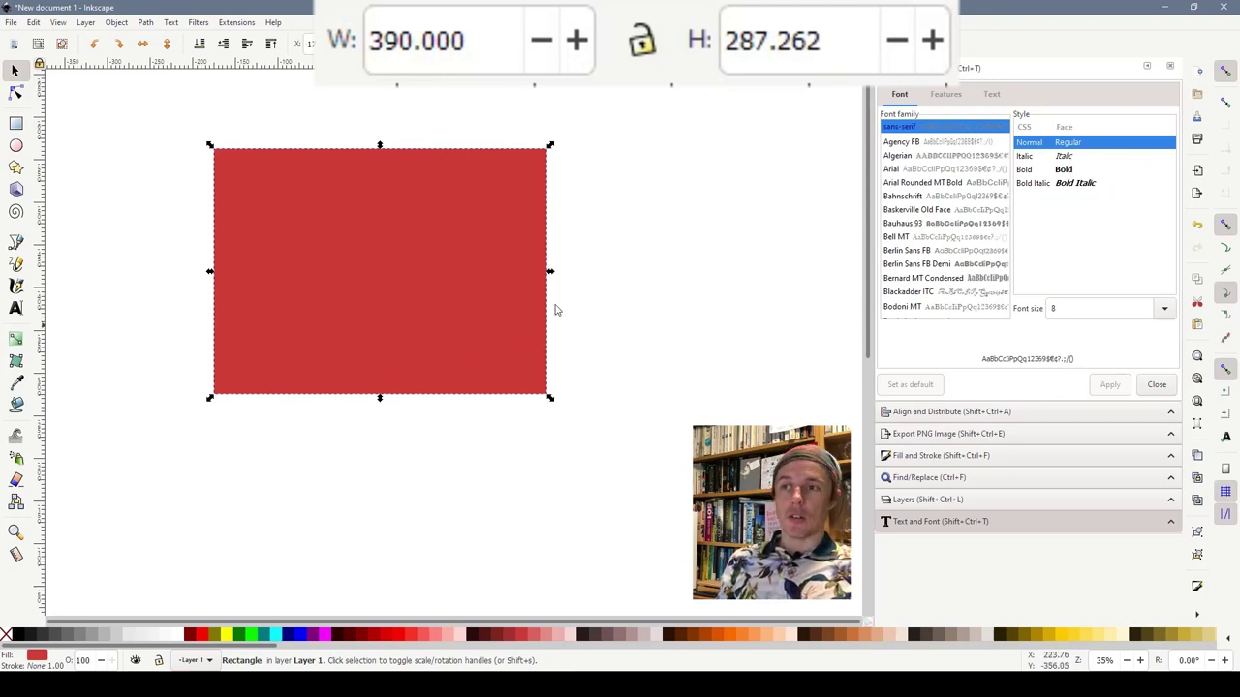
{"action": "left_click", "coordinate": [865, 39]}
{"action": "left_click_drag", "start_coordinate": [865, 39], "coordinate": [733, 58]}
{"action": "type", "text": "40"}
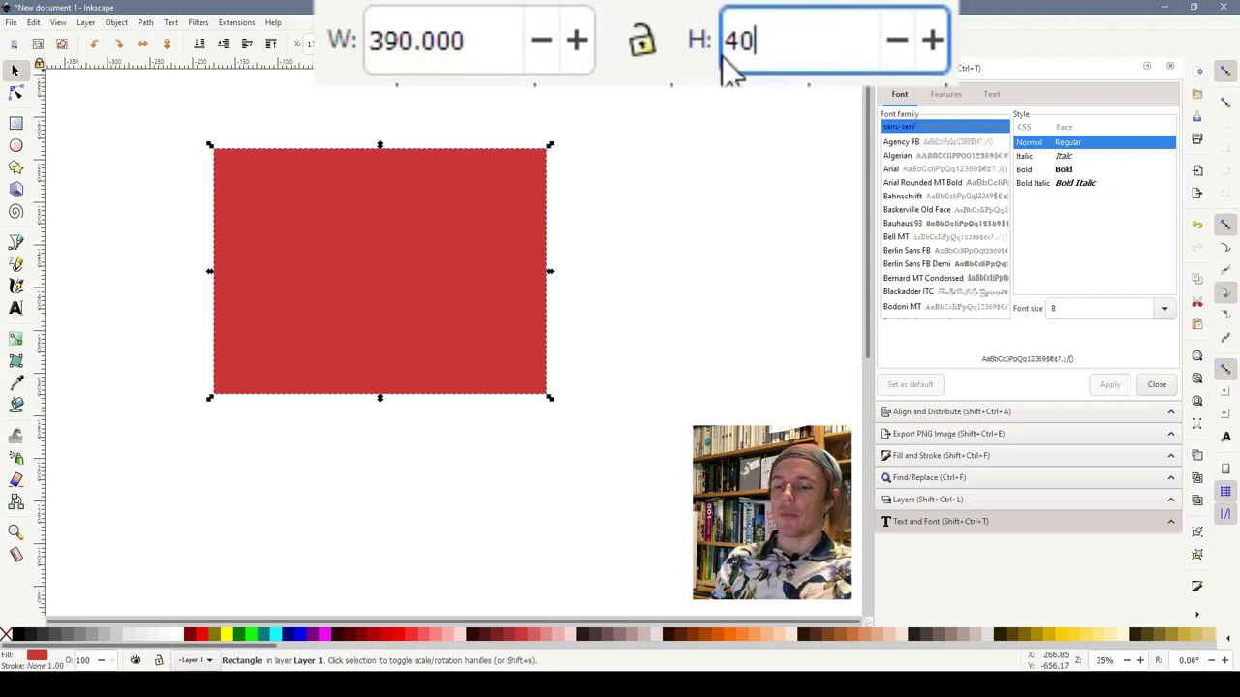
{"action": "key", "text": "Return"}
{"action": "left_click_drag", "start_coordinate": [426, 179], "coordinate": [476, 293]}
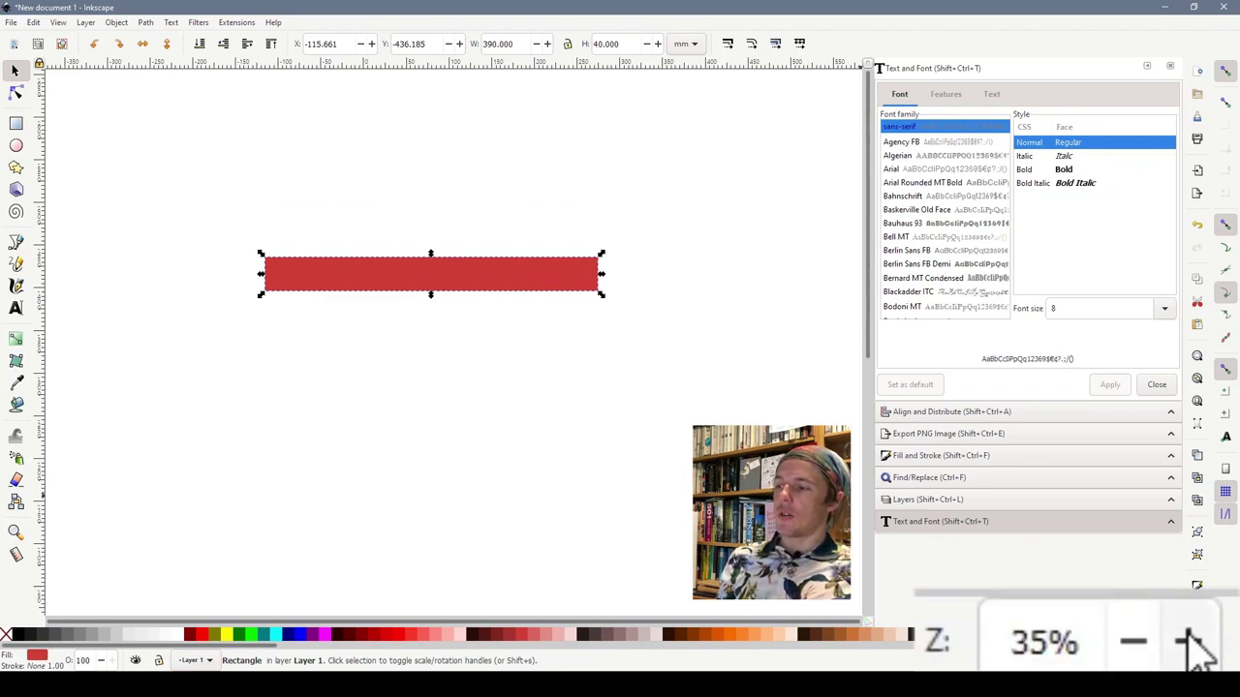
Zoom in and drag the red 390 × 40 mm strip down and right to X 20.809, Y -420.518 mm
{"action": "left_click", "coordinate": [1189, 641]}
{"action": "left_click", "coordinate": [1189, 641]}
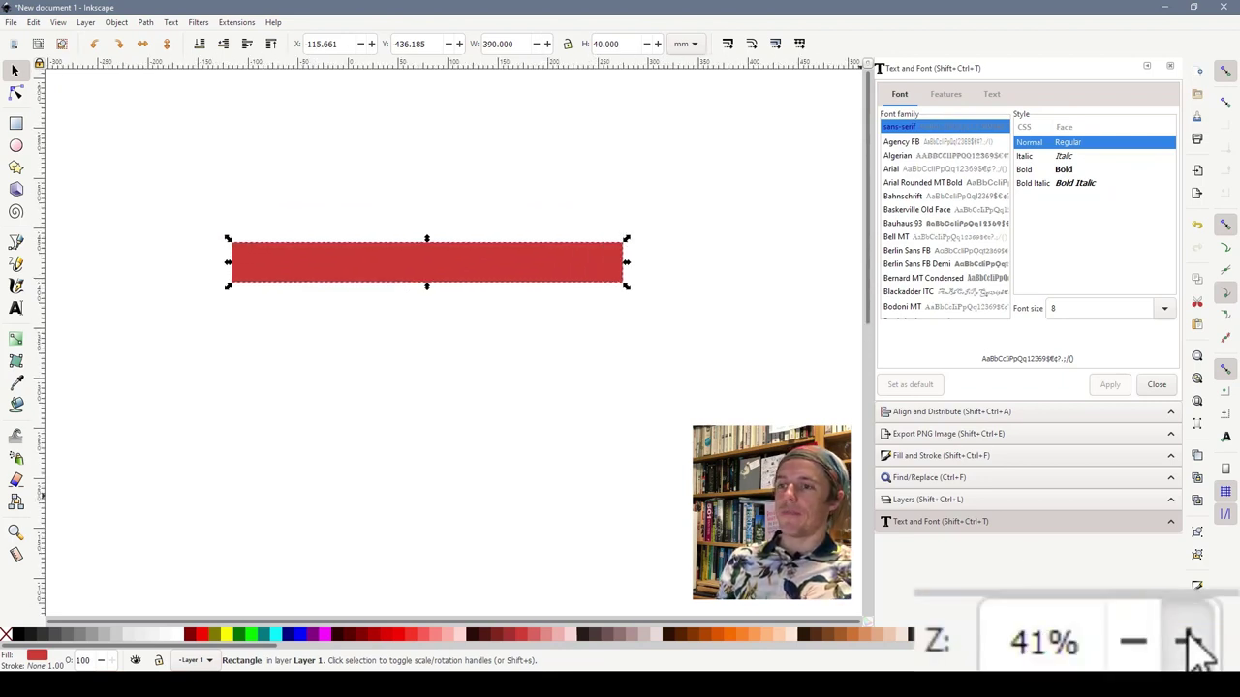
{"action": "left_click", "coordinate": [1132, 643]}
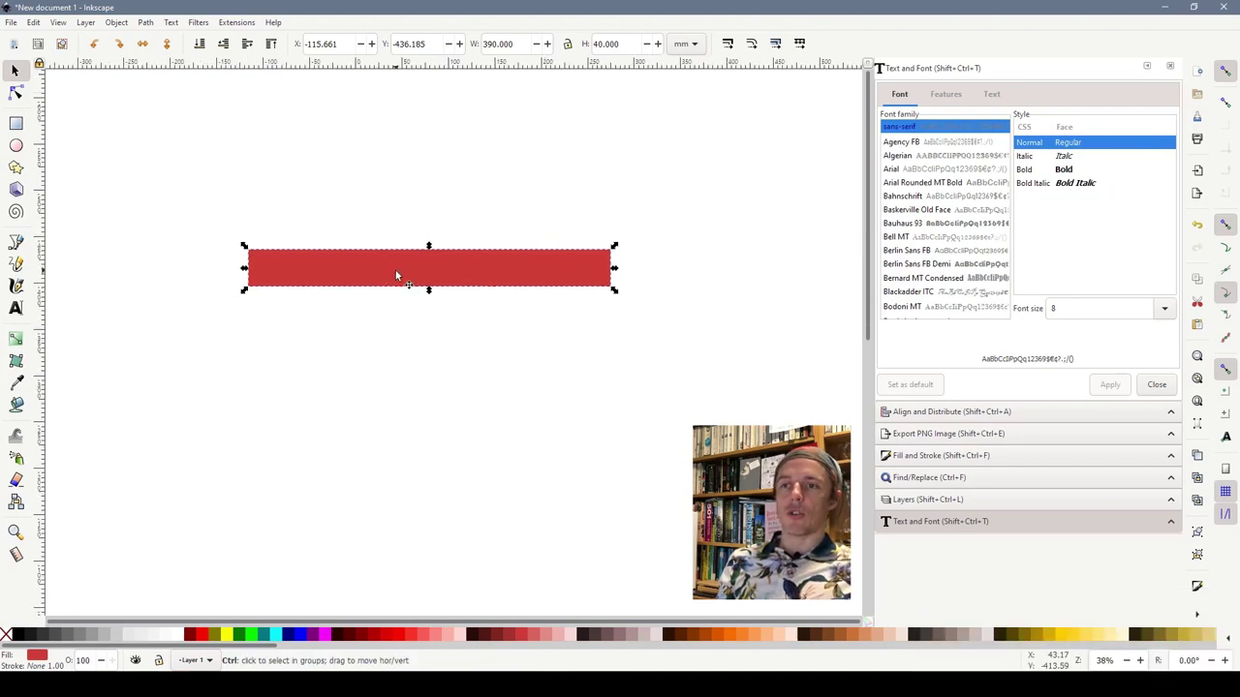
{"action": "scroll", "coordinate": [380, 274], "scroll_direction": "up", "scroll_amount": 1, "text": "ctrl"}
{"action": "scroll", "coordinate": [395, 272], "scroll_direction": "up", "scroll_amount": 1, "text": "ctrl"}
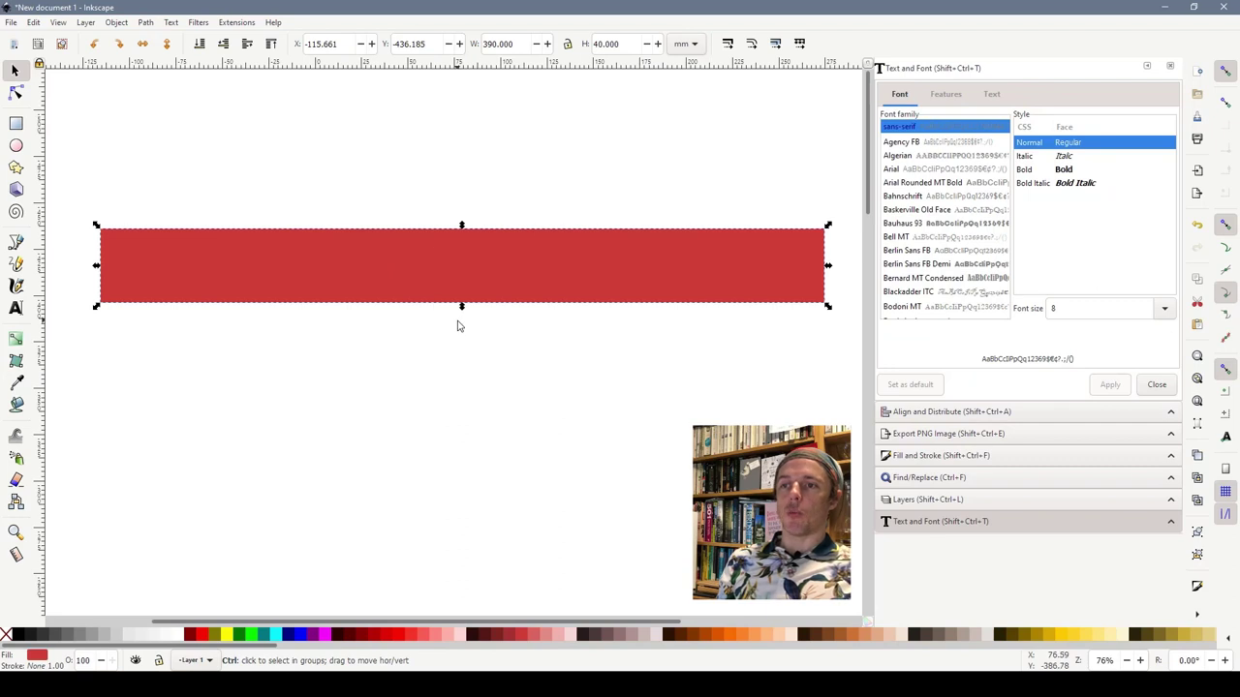
{"action": "scroll", "coordinate": [459, 323], "scroll_direction": "down", "scroll_amount": 2, "text": "ctrl"}
{"action": "scroll", "coordinate": [459, 322], "scroll_direction": "up", "scroll_amount": 2, "text": "ctrl"}
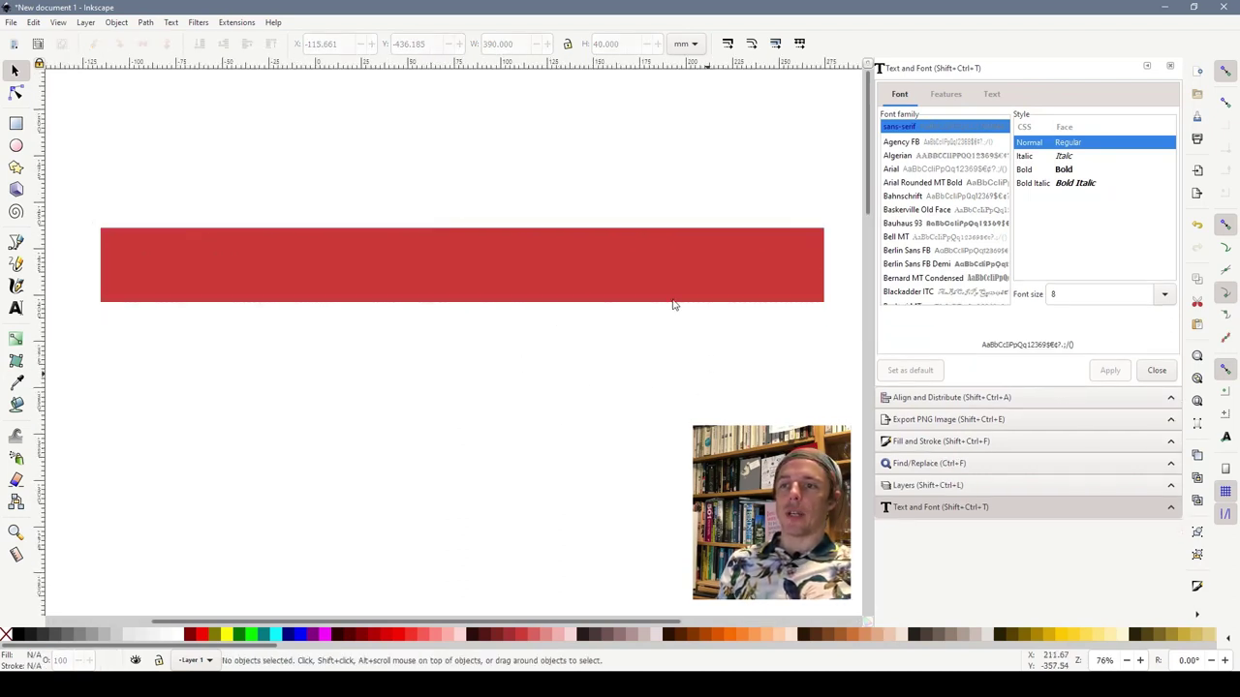
{"action": "left_click_drag", "start_coordinate": [462, 297], "coordinate": [461, 315]}
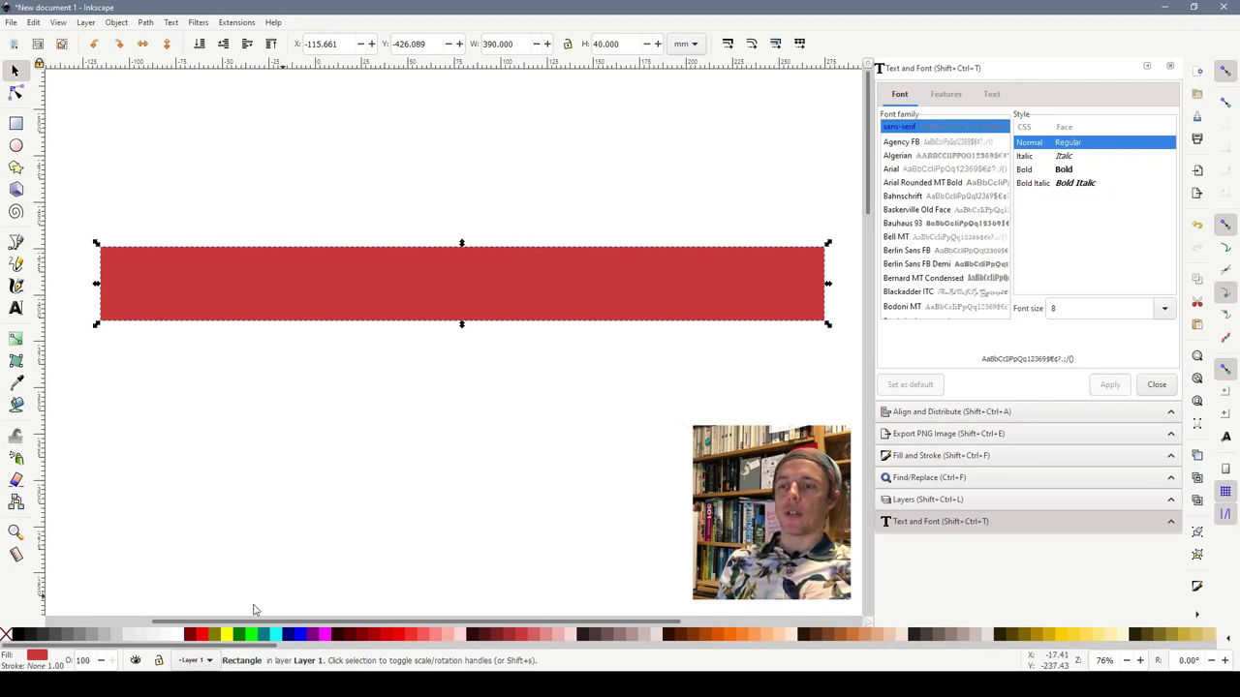
{"action": "left_click_drag", "start_coordinate": [197, 301], "coordinate": [450, 312]}
{"action": "scroll", "coordinate": [303, 302], "scroll_direction": "up", "scroll_amount": 1}
{"action": "scroll", "coordinate": [302, 302], "scroll_direction": "up", "scroll_amount": 1}
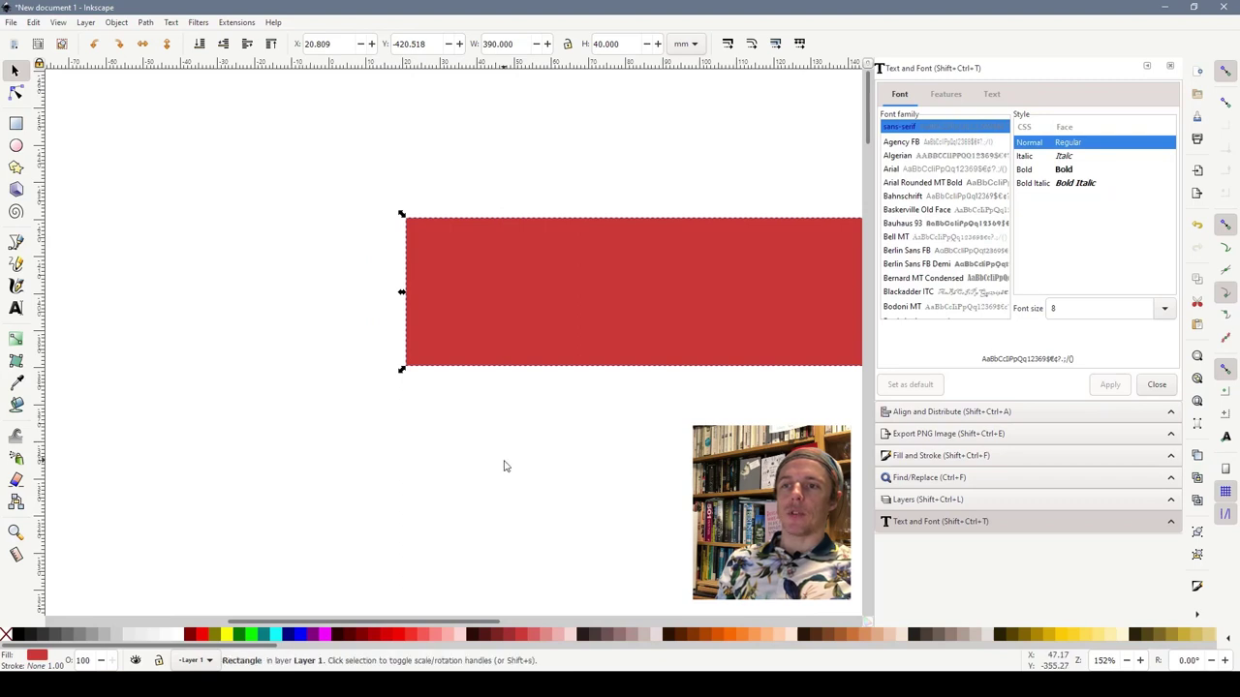
Draw a small rectangle left of the red strip and fill it cyan
{"action": "left_click", "coordinate": [129, 231]}
{"action": "left_click", "coordinate": [15, 123]}
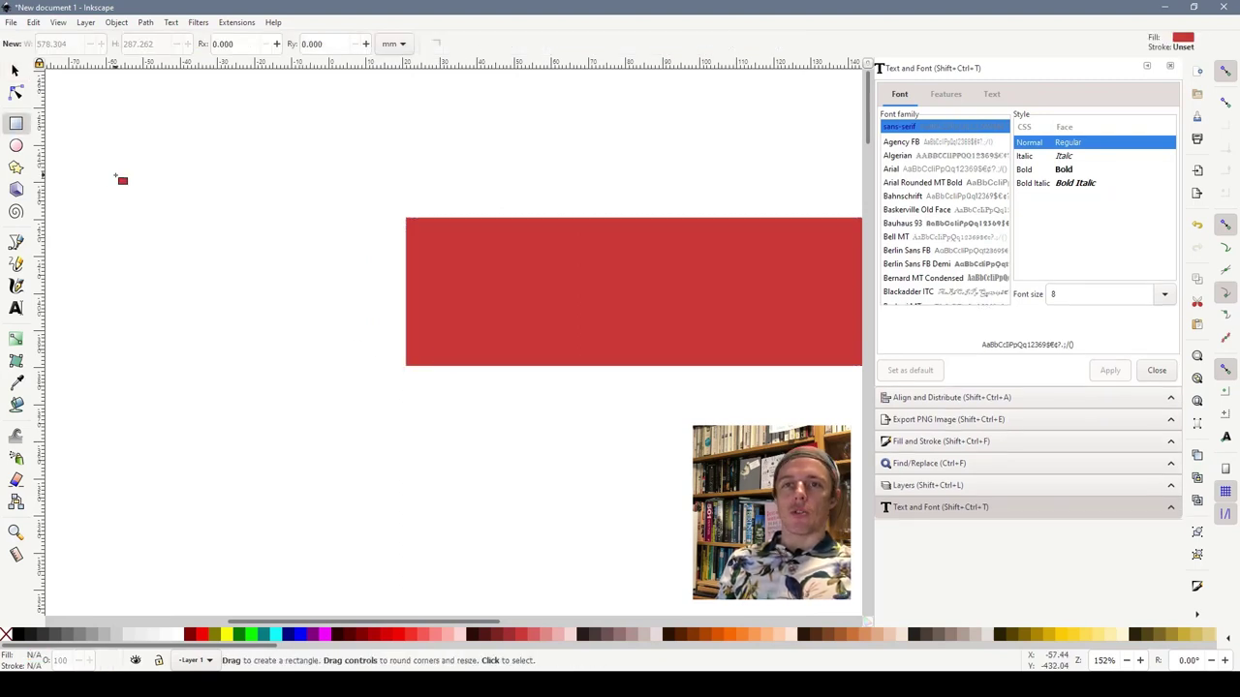
{"action": "left_click_drag", "start_coordinate": [151, 167], "coordinate": [321, 289]}
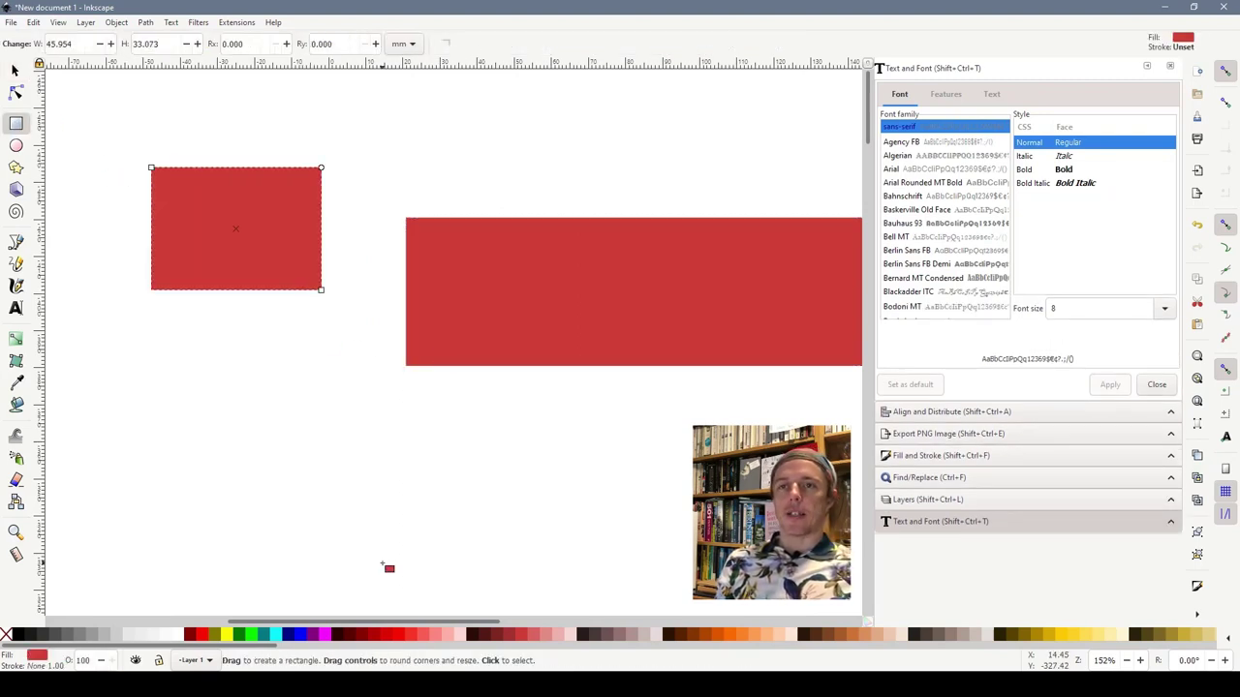
{"action": "left_click", "coordinate": [18, 71]}
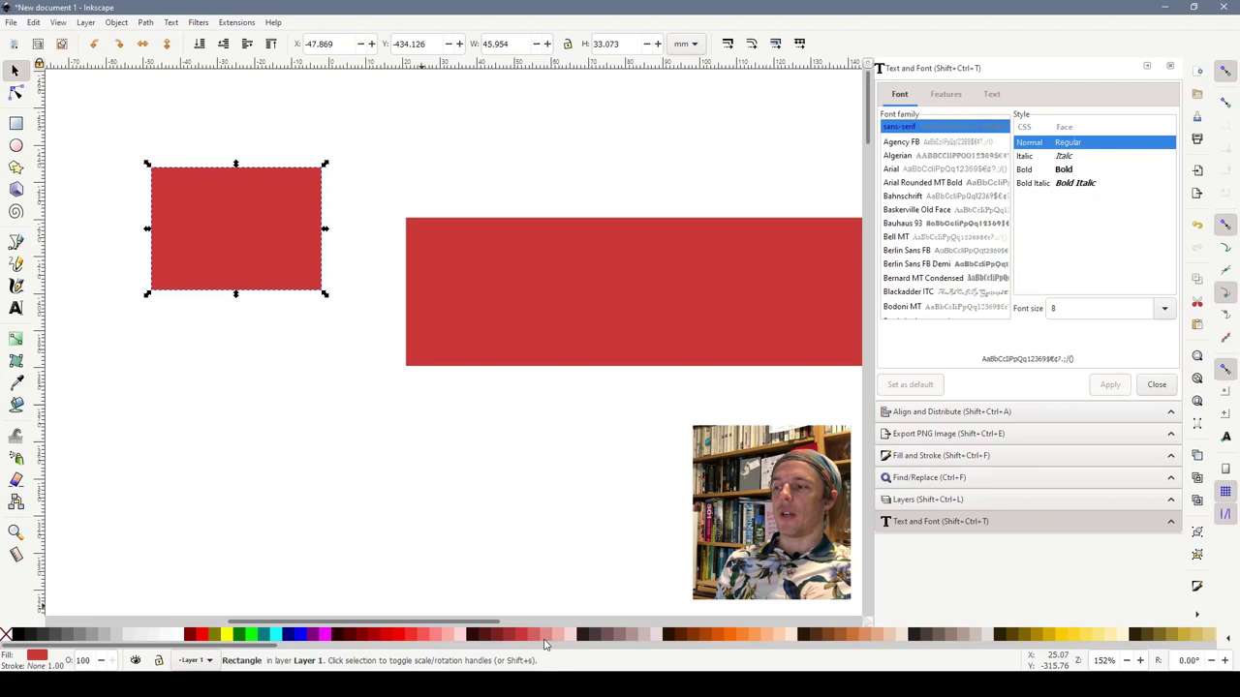
{"action": "left_click", "coordinate": [276, 635]}
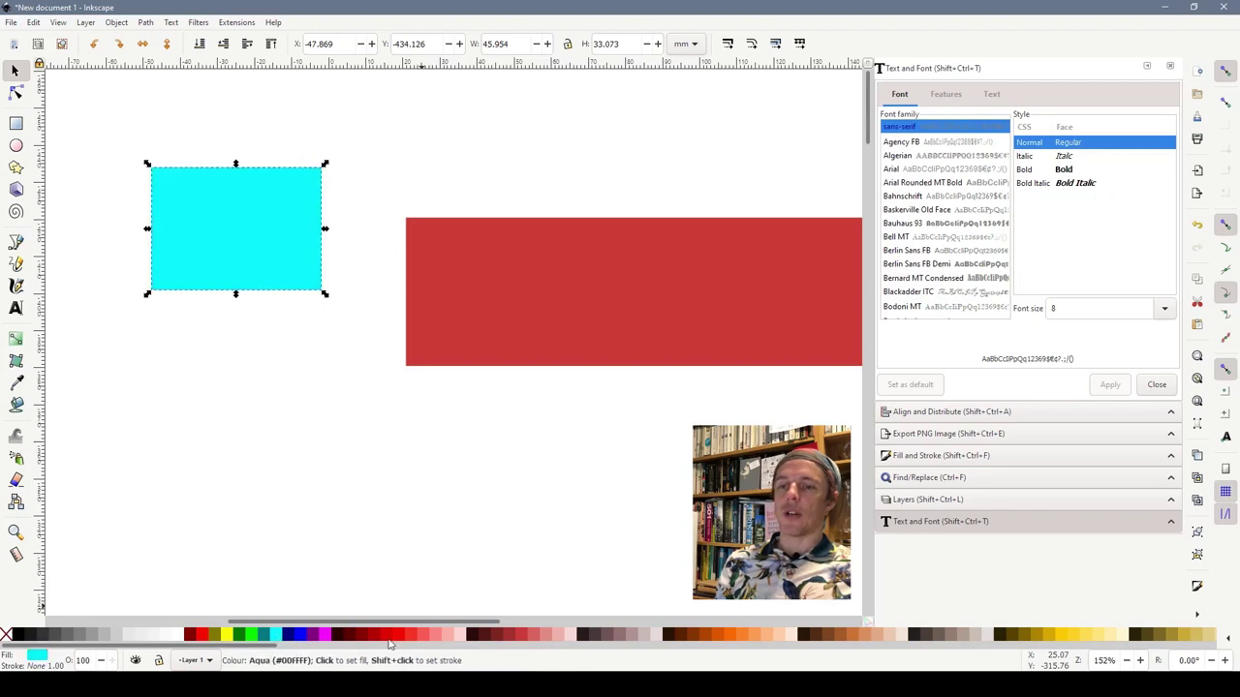
Set the cyan rectangle's height to 23 mm and move it down and left
{"action": "left_click", "coordinate": [395, 451]}
{"action": "left_click", "coordinate": [277, 250]}
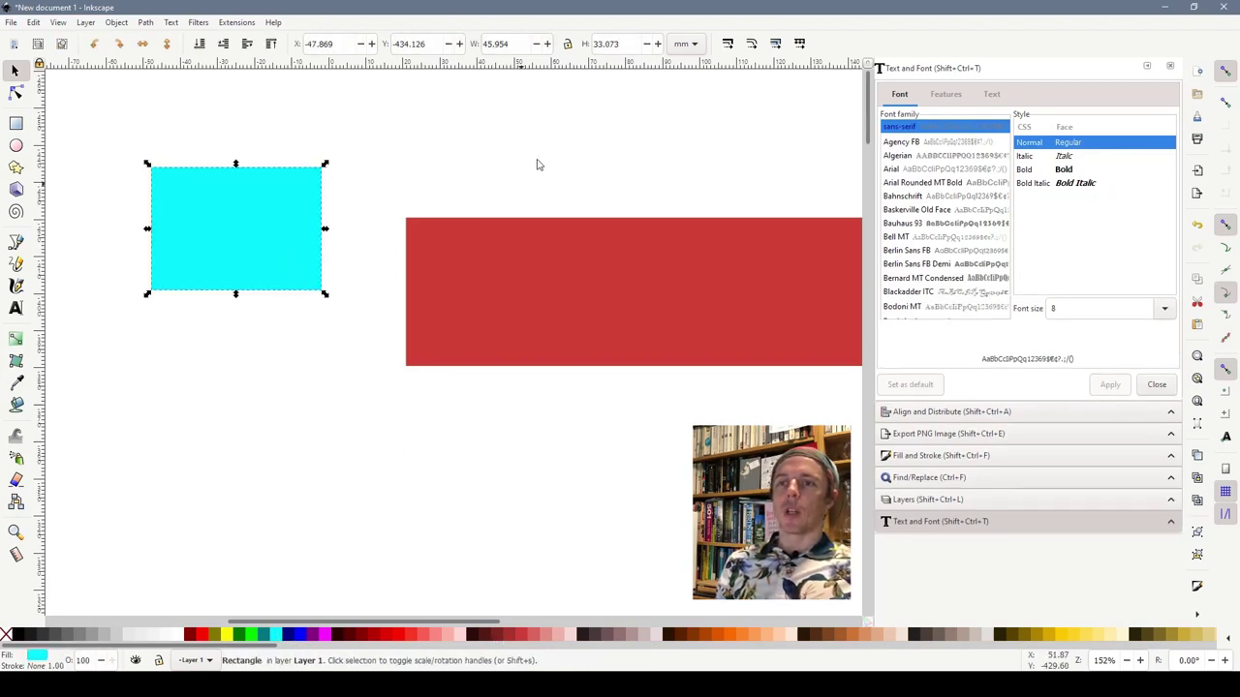
{"action": "left_click", "coordinate": [630, 42]}
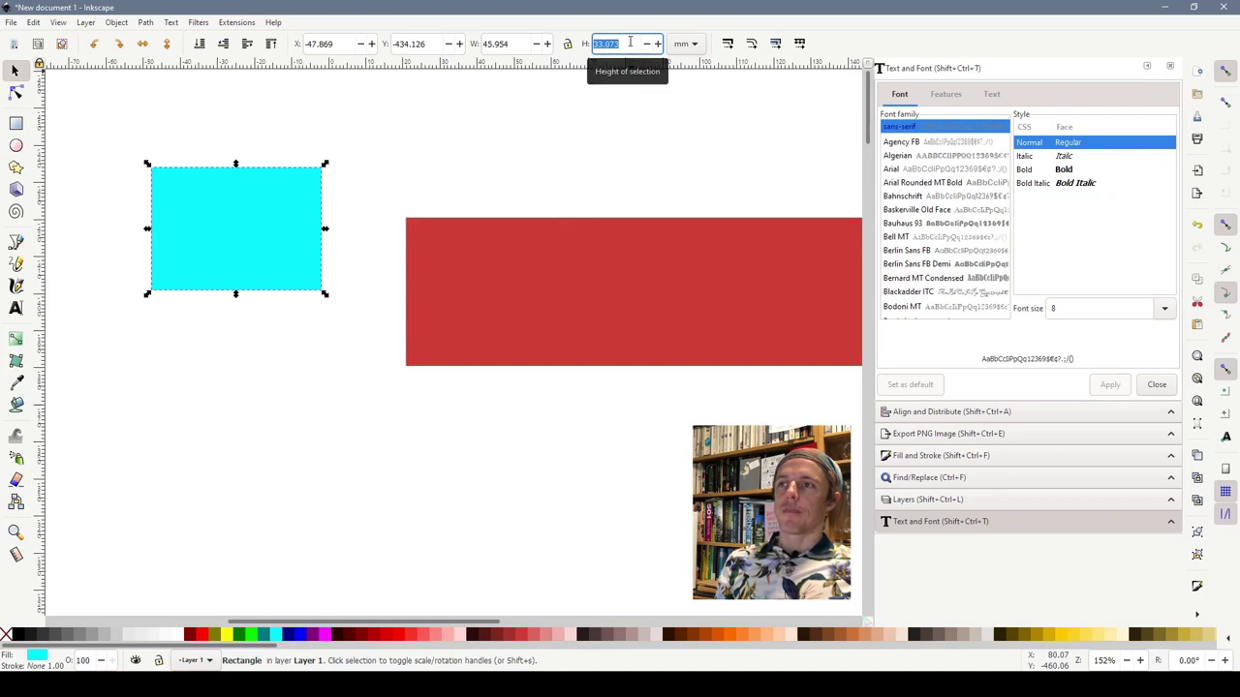
{"action": "type", "text": "23"}
{"action": "key", "text": "Return"}
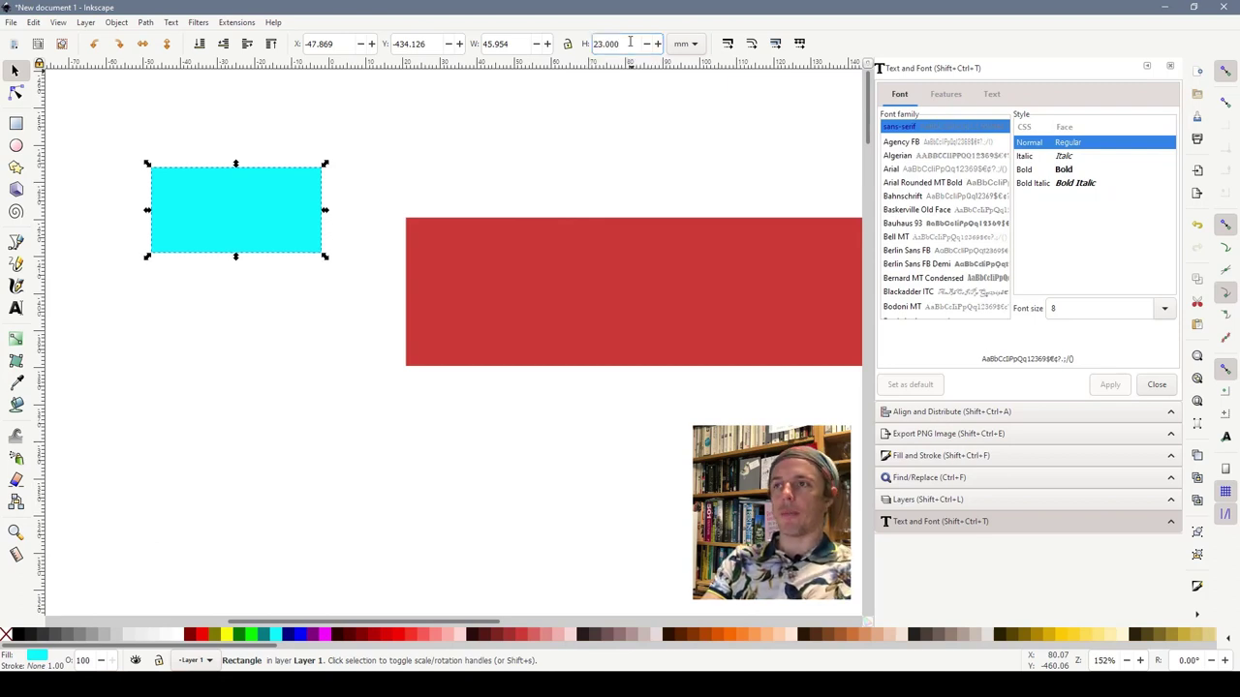
{"action": "left_click", "coordinate": [247, 264]}
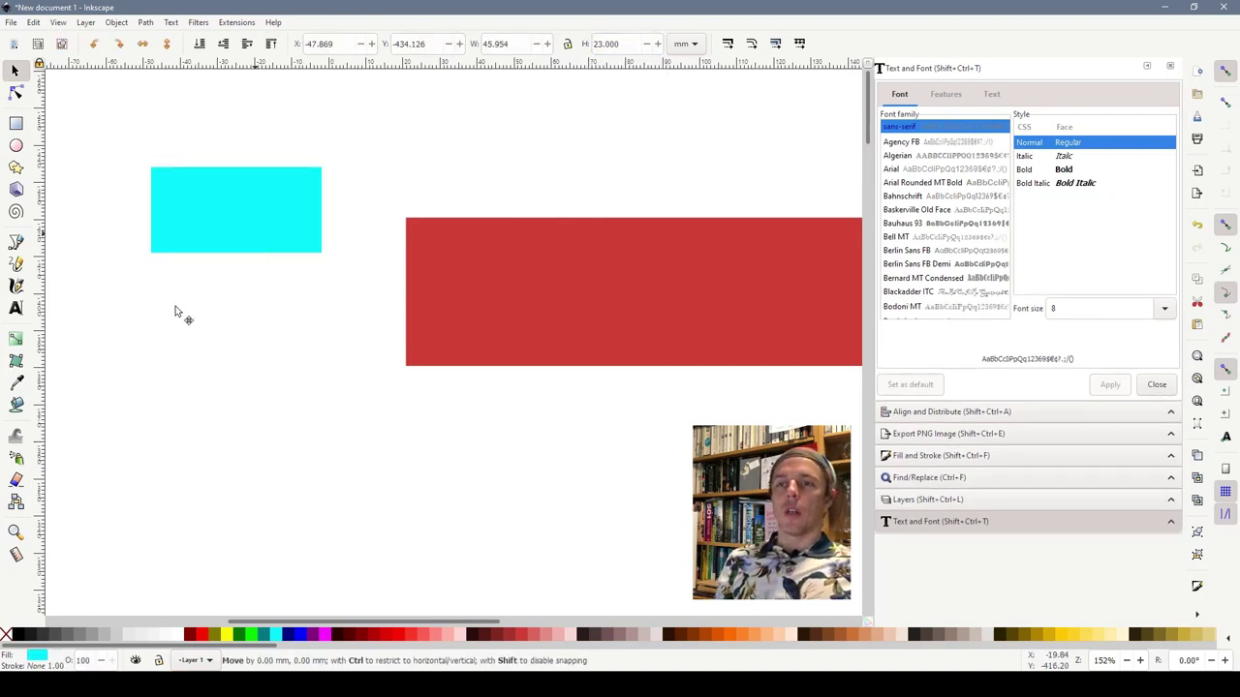
{"action": "left_click_drag", "start_coordinate": [300, 249], "coordinate": [220, 341]}
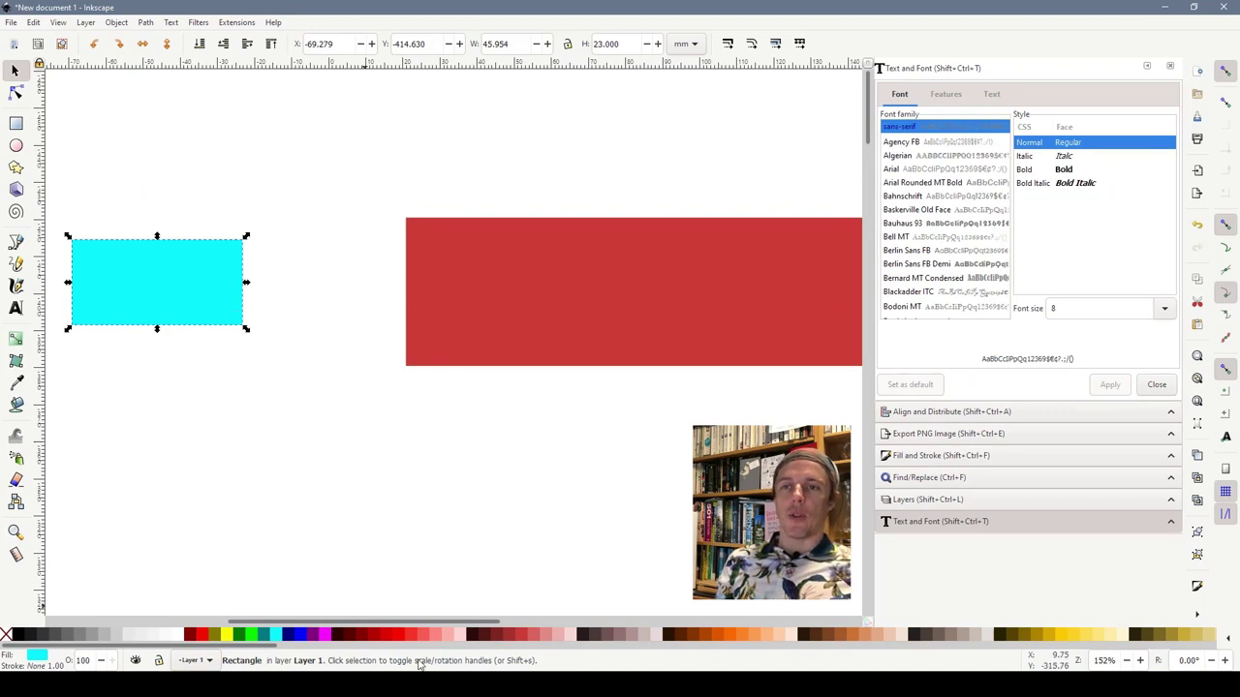
{"action": "mouse_move", "coordinate": [420, 620]}
{"action": "left_mouse_down"}
{"action": "mouse_move", "coordinate": [479, 621]}
{"action": "mouse_move", "coordinate": [421, 620]}
{"action": "left_mouse_up"}
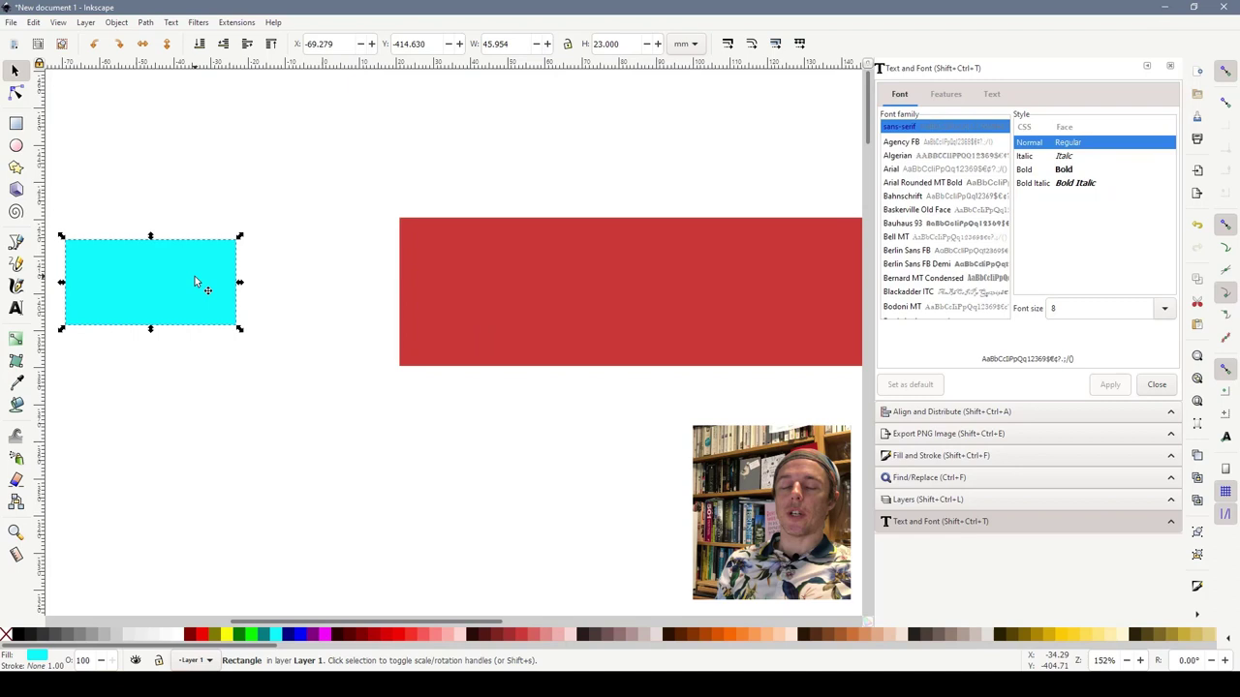
Snap the cyan rectangle against the red bar's left end so their bottom corners meet, then zoom to check
{"action": "left_click_drag", "start_coordinate": [174, 308], "coordinate": [227, 241]}
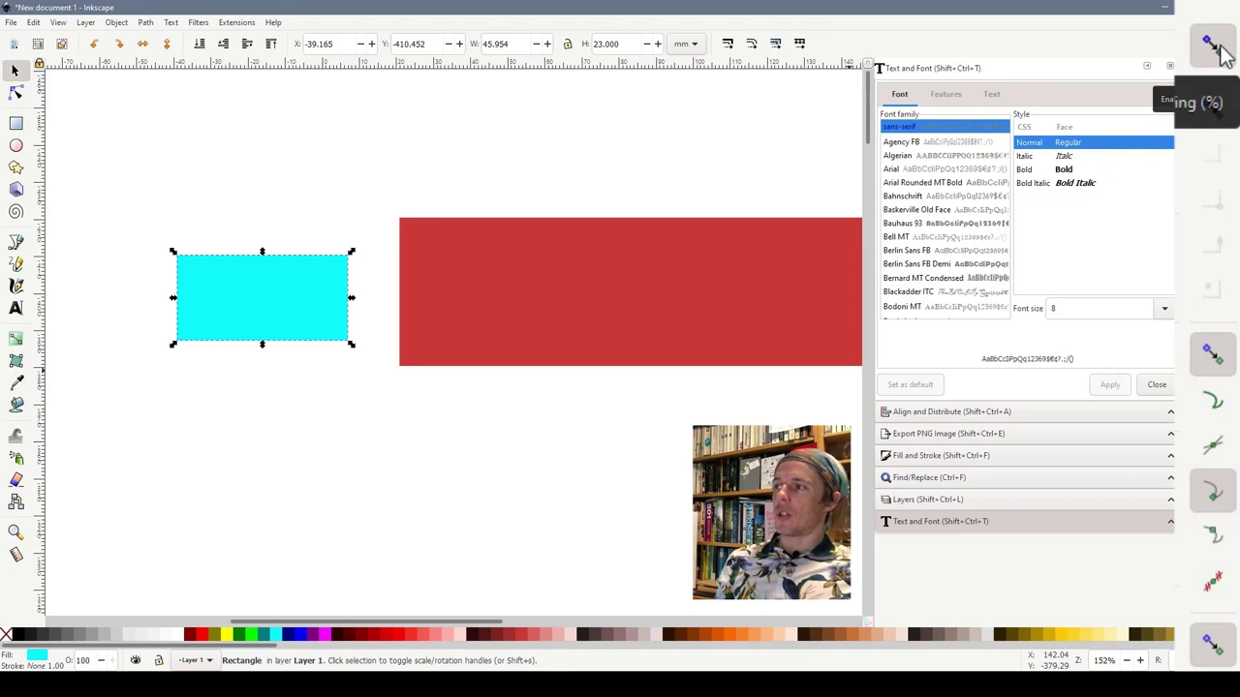
{"action": "left_click_drag", "start_coordinate": [310, 302], "coordinate": [333, 340]}
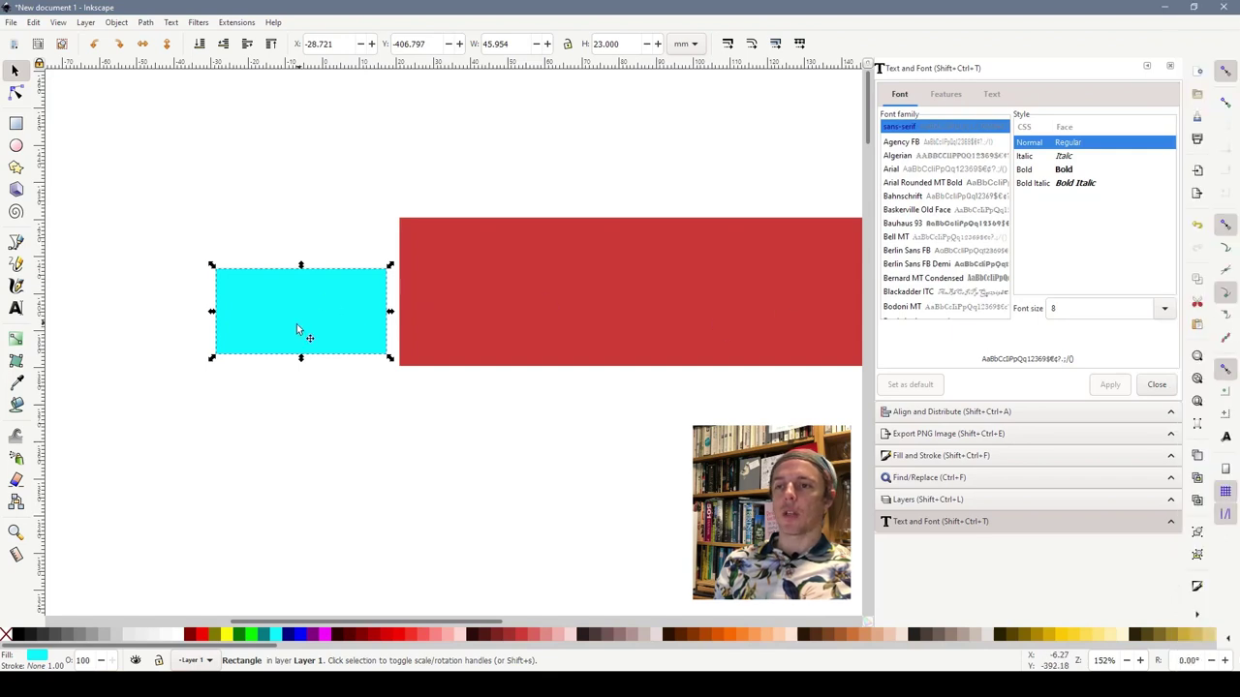
{"action": "mouse_move", "coordinate": [296, 323]}
{"action": "left_mouse_down"}
{"action": "mouse_move", "coordinate": [318, 340]}
{"action": "mouse_move", "coordinate": [306, 331]}
{"action": "left_mouse_up"}
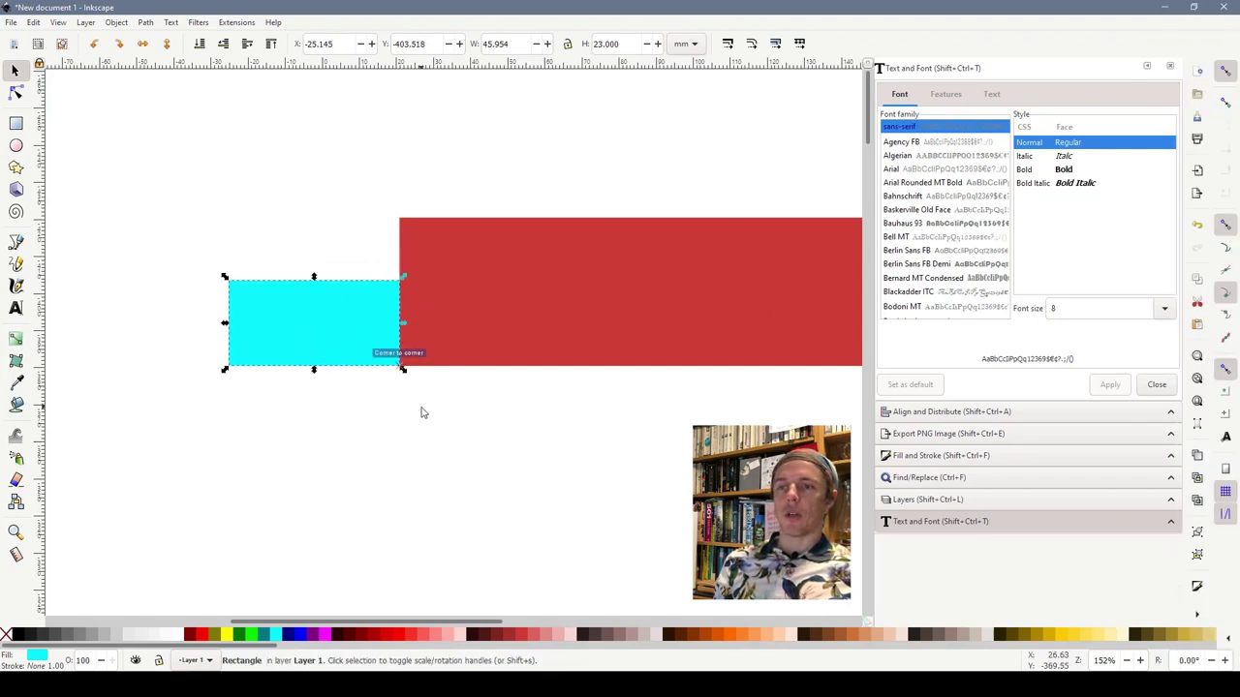
{"action": "left_click", "coordinate": [479, 420]}
{"action": "scroll", "coordinate": [398, 374], "scroll_direction": "up", "scroll_amount": 7}
{"action": "scroll", "coordinate": [442, 336], "scroll_direction": "up", "scroll_amount": 6}
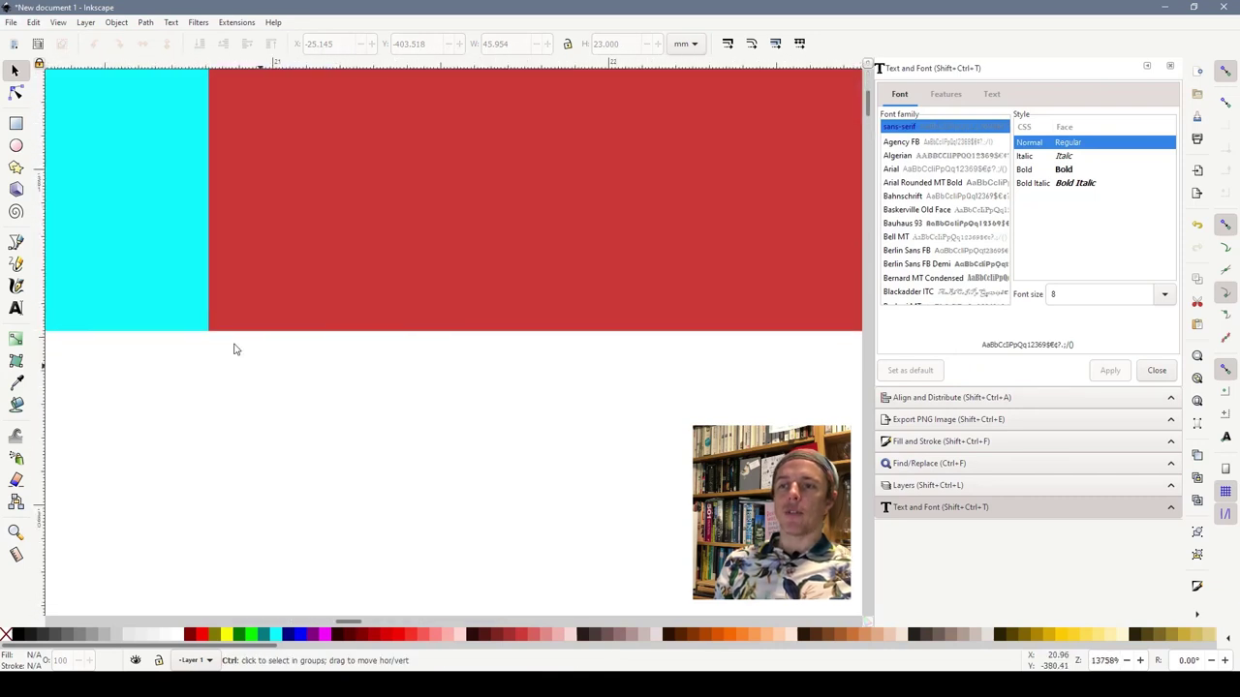
{"action": "scroll", "coordinate": [219, 246], "scroll_direction": "down", "scroll_amount": 15}
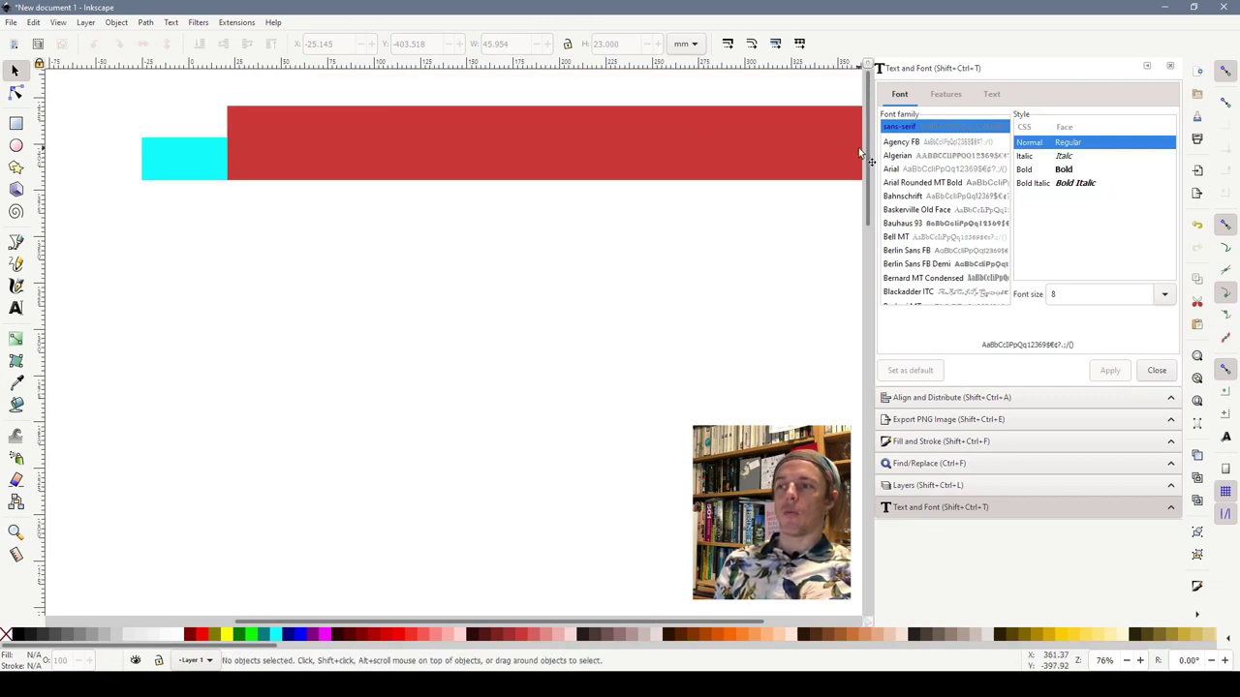
{"action": "scroll", "coordinate": [136, 252], "scroll_direction": "up", "scroll_amount": 3}
{"action": "scroll", "coordinate": [135, 252], "scroll_direction": "right", "scroll_amount": 2}
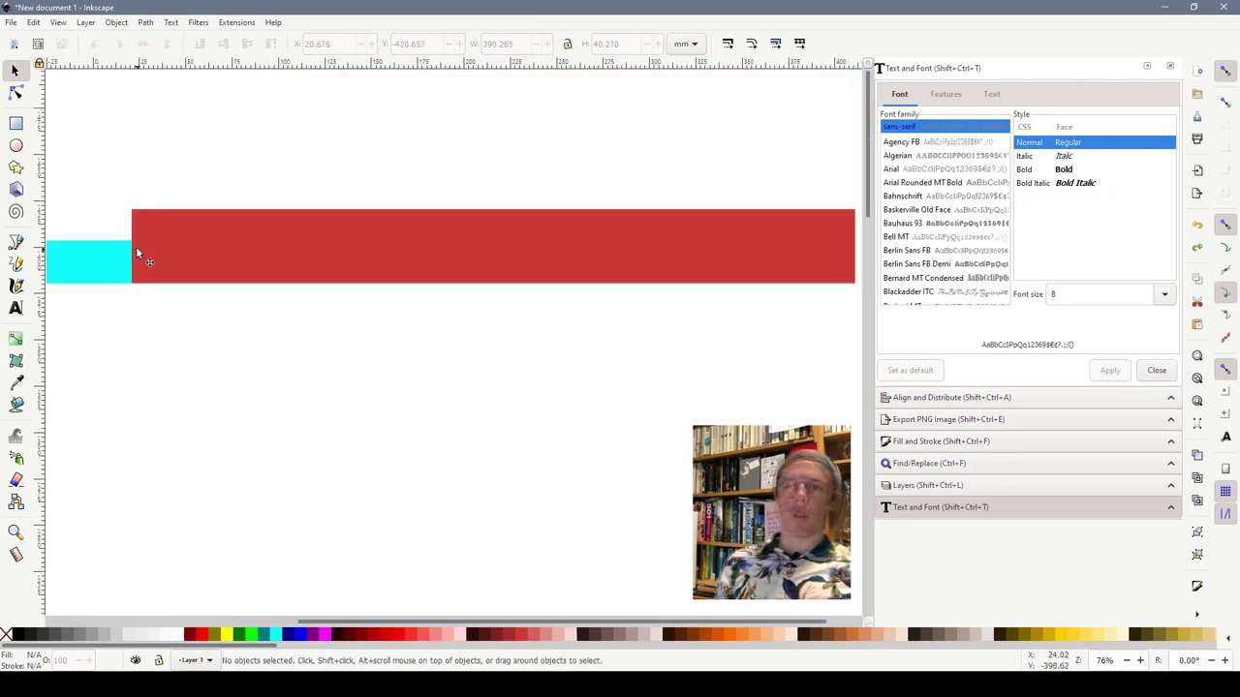
Draw a new rectangle below the red bar and fill it bright green
{"action": "left_click", "coordinate": [15, 123]}
{"action": "left_click_drag", "start_coordinate": [224, 357], "coordinate": [523, 452]}
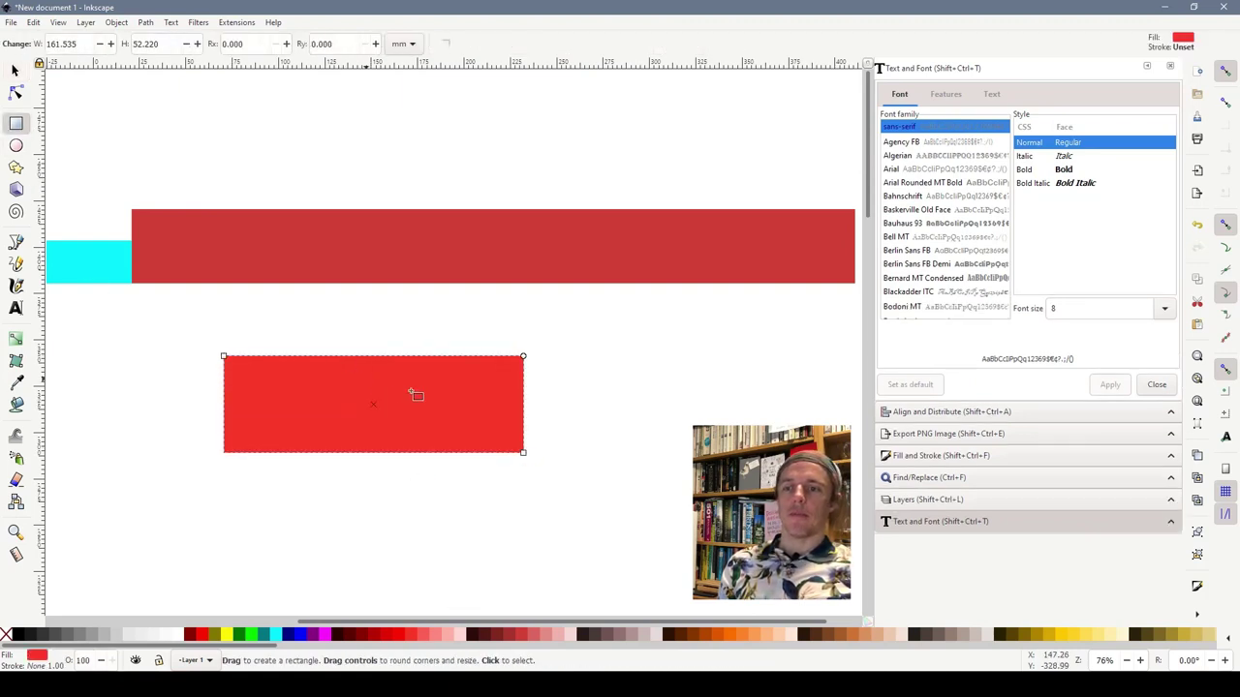
{"action": "left_click", "coordinate": [251, 636]}
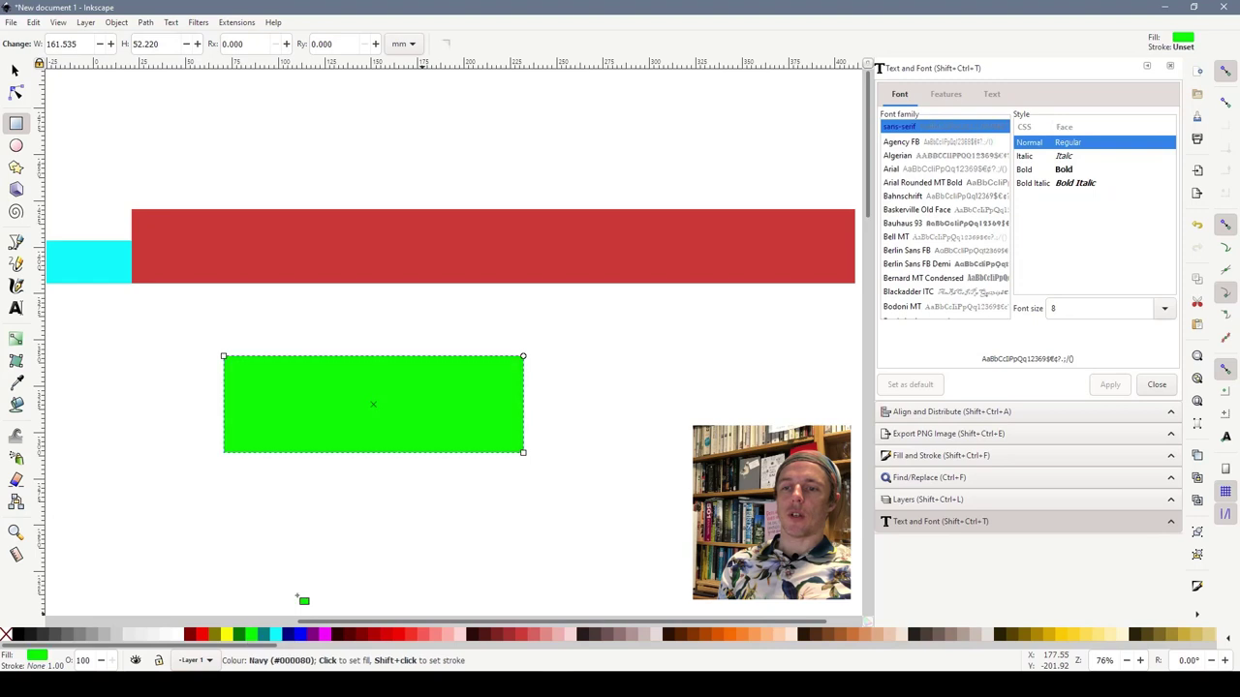
{"action": "left_click", "coordinate": [14, 71]}
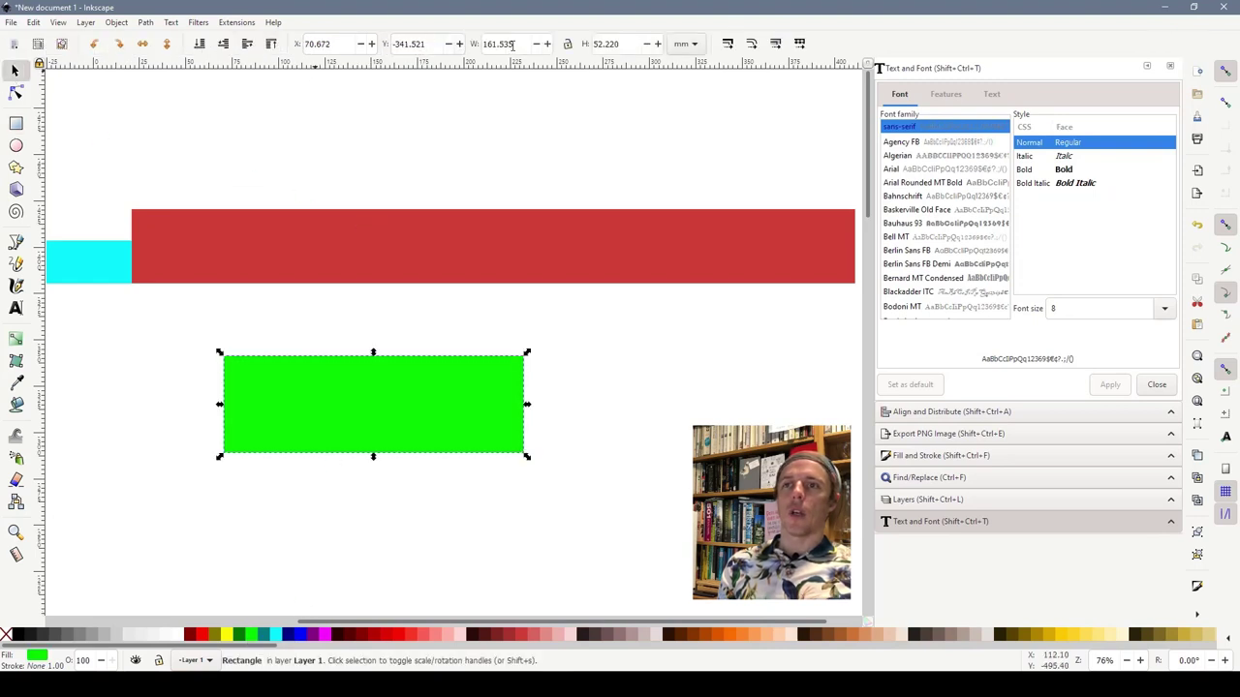
Size the green rectangle to 200 × 23 mm and place it along the red bar's bottom
{"action": "left_click_drag", "start_coordinate": [618, 43], "coordinate": [607, 42]}
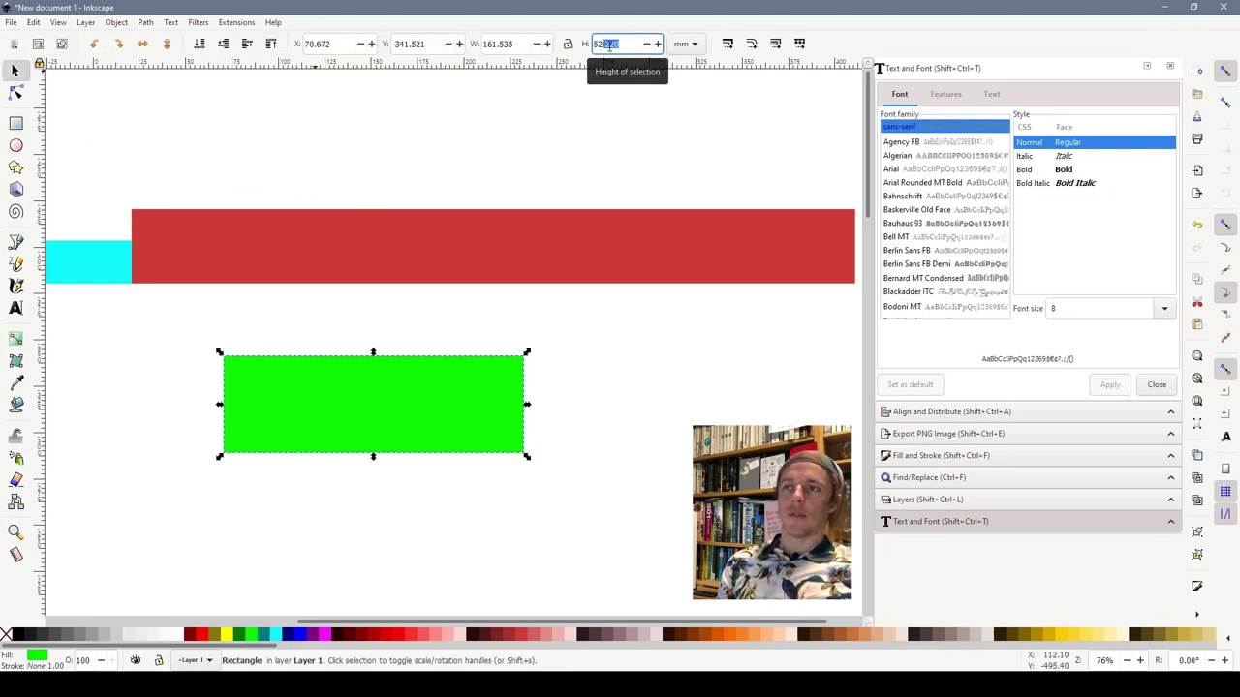
{"action": "left_click", "coordinate": [608, 44]}
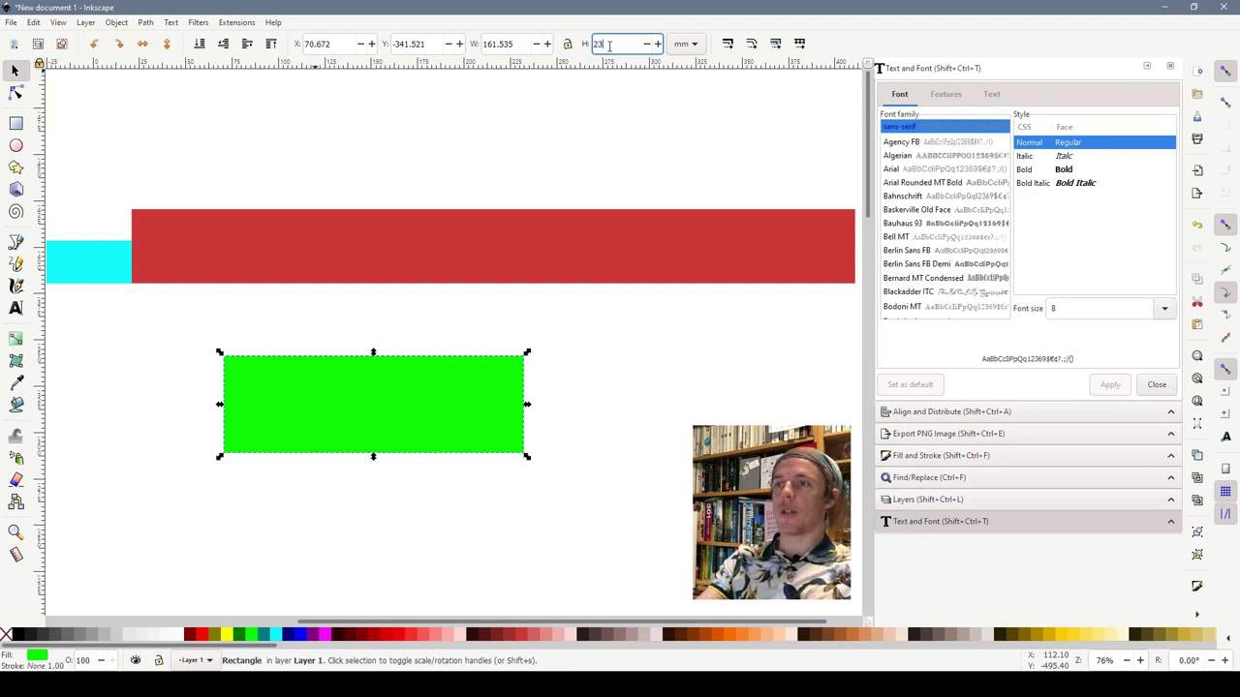
{"action": "type", "text": "23"}
{"action": "key", "text": "Return"}
{"action": "left_click_drag", "start_coordinate": [518, 41], "coordinate": [489, 44]}
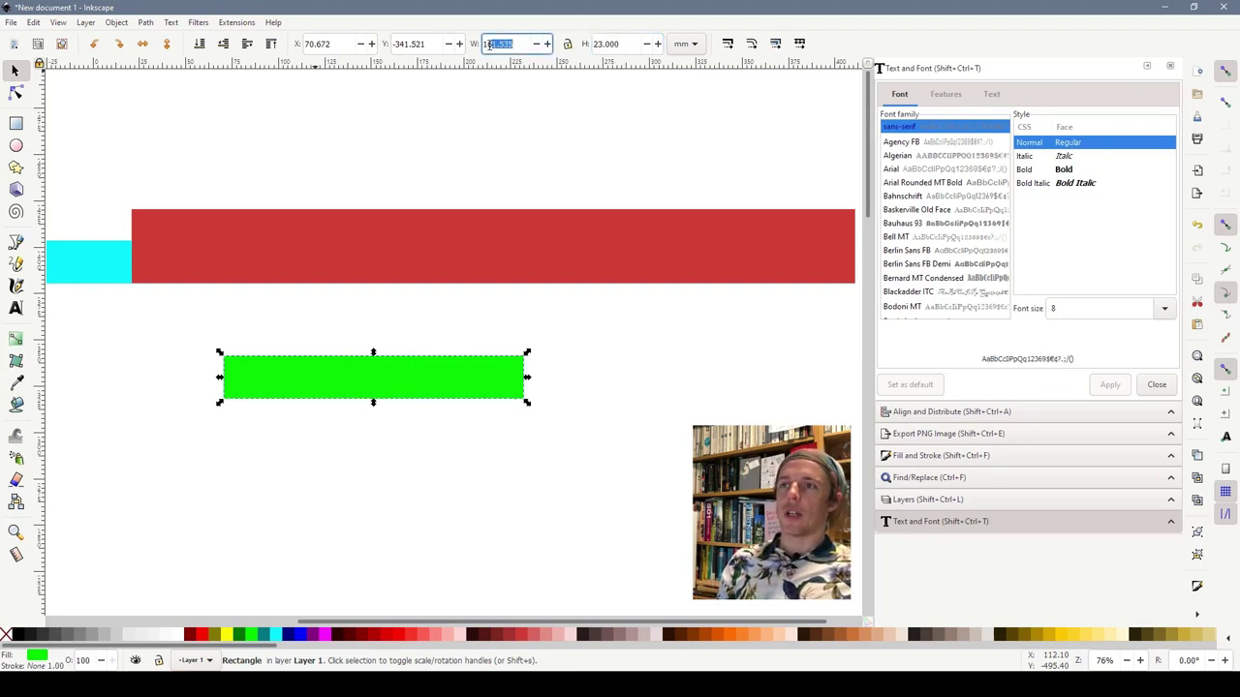
{"action": "type", "text": "200"}
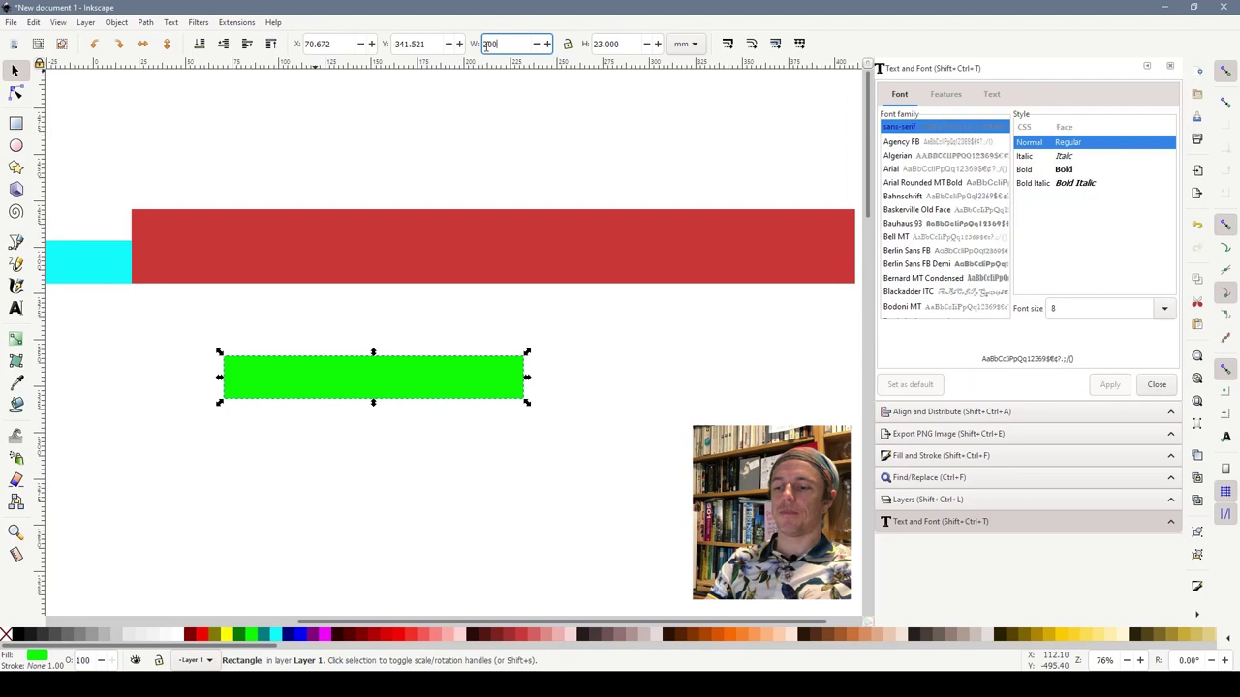
{"action": "key", "text": "Return"}
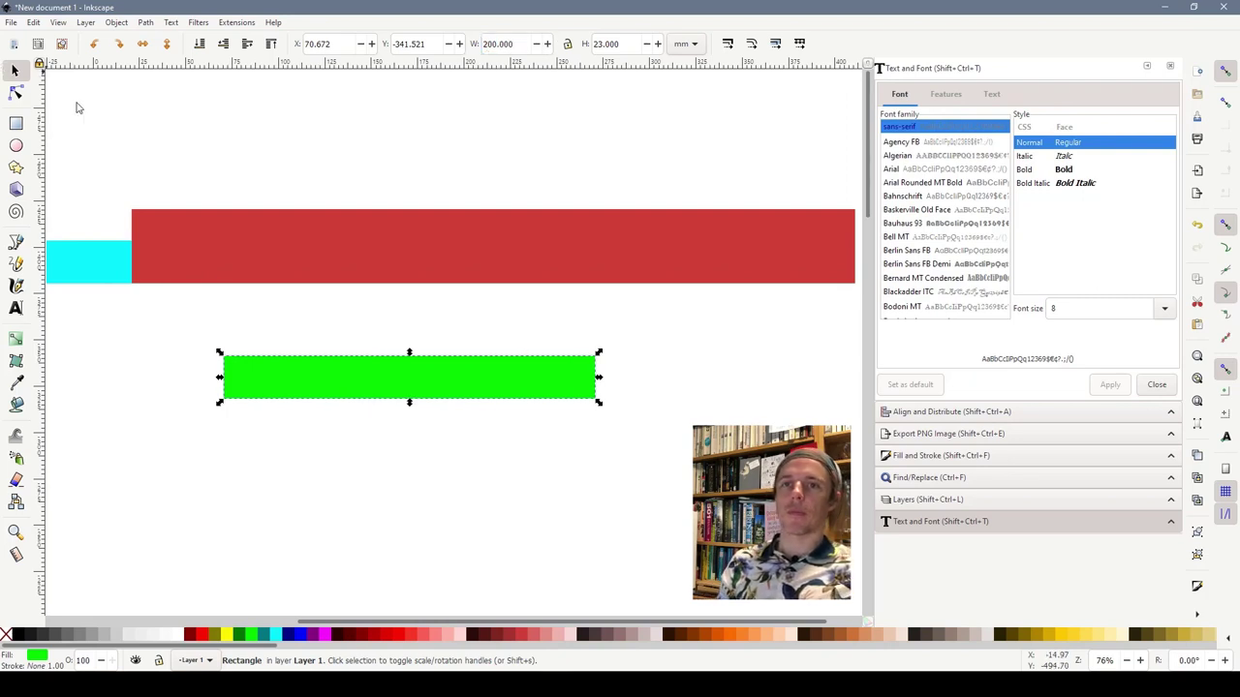
{"action": "left_click", "coordinate": [266, 564]}
{"action": "left_click_drag", "start_coordinate": [235, 389], "coordinate": [147, 275]}
{"action": "left_click", "coordinate": [271, 352]}
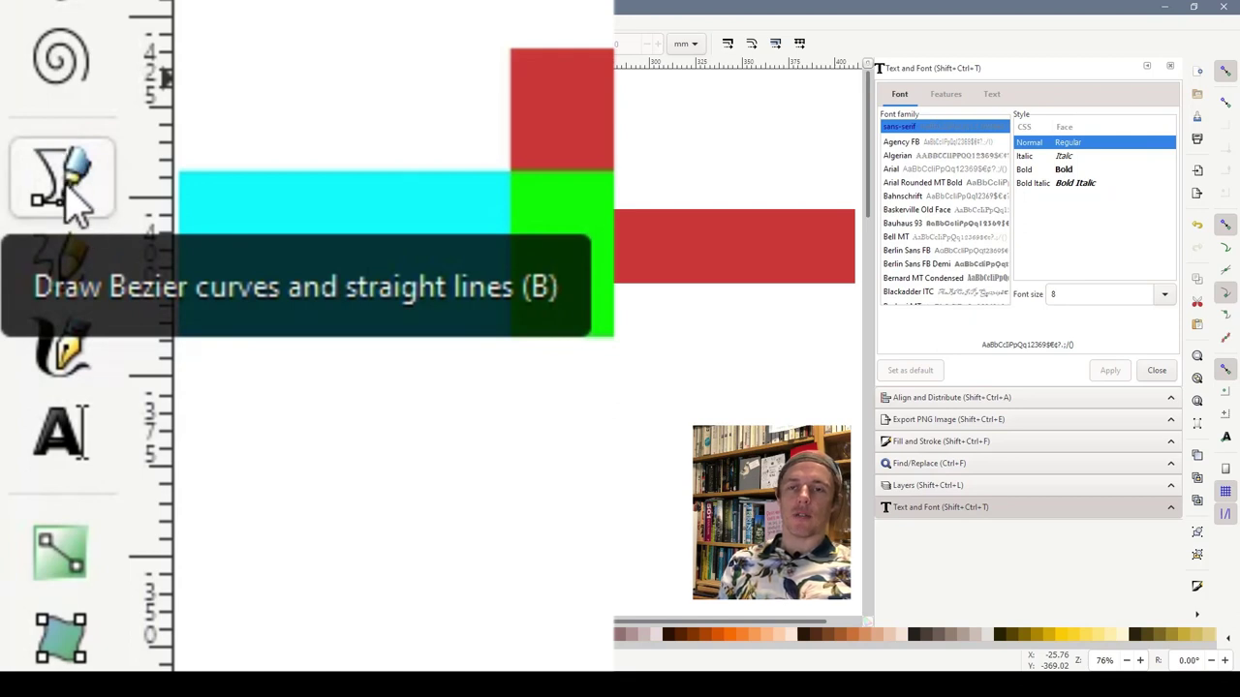
Trace a closed Bezier path from the green bar's bottom-left, across its top, up to the red bar's right corners
{"action": "left_click", "coordinate": [67, 190]}
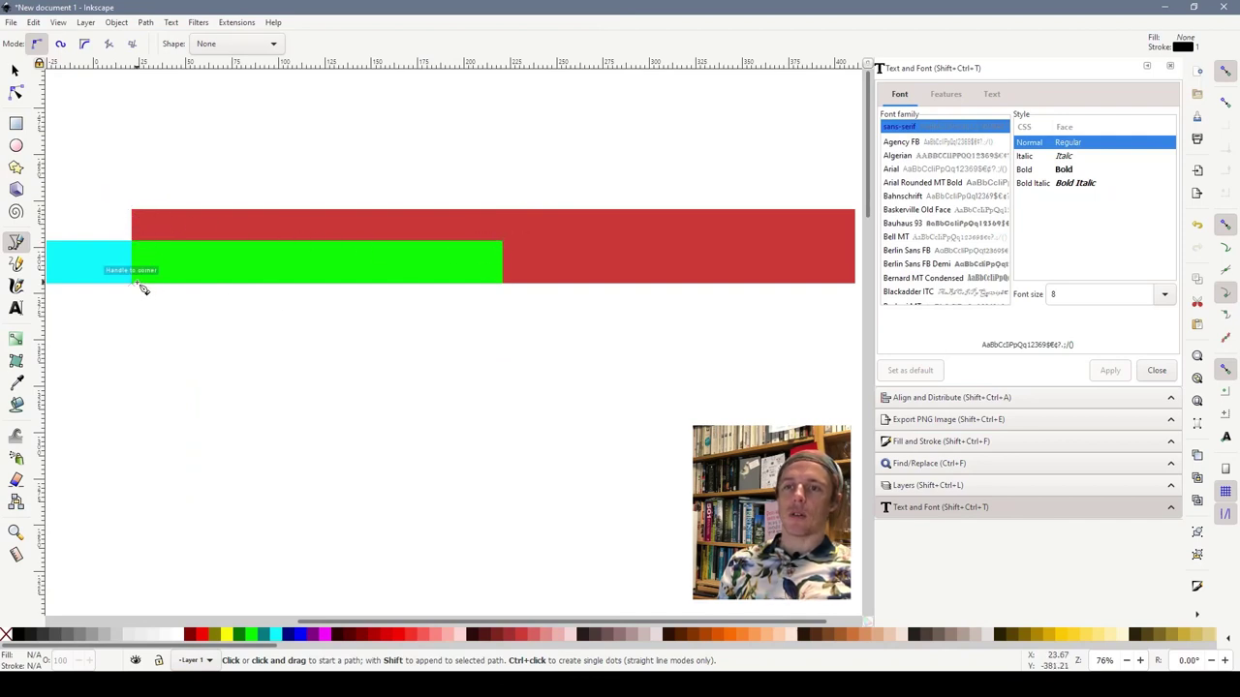
{"action": "left_click", "coordinate": [137, 283]}
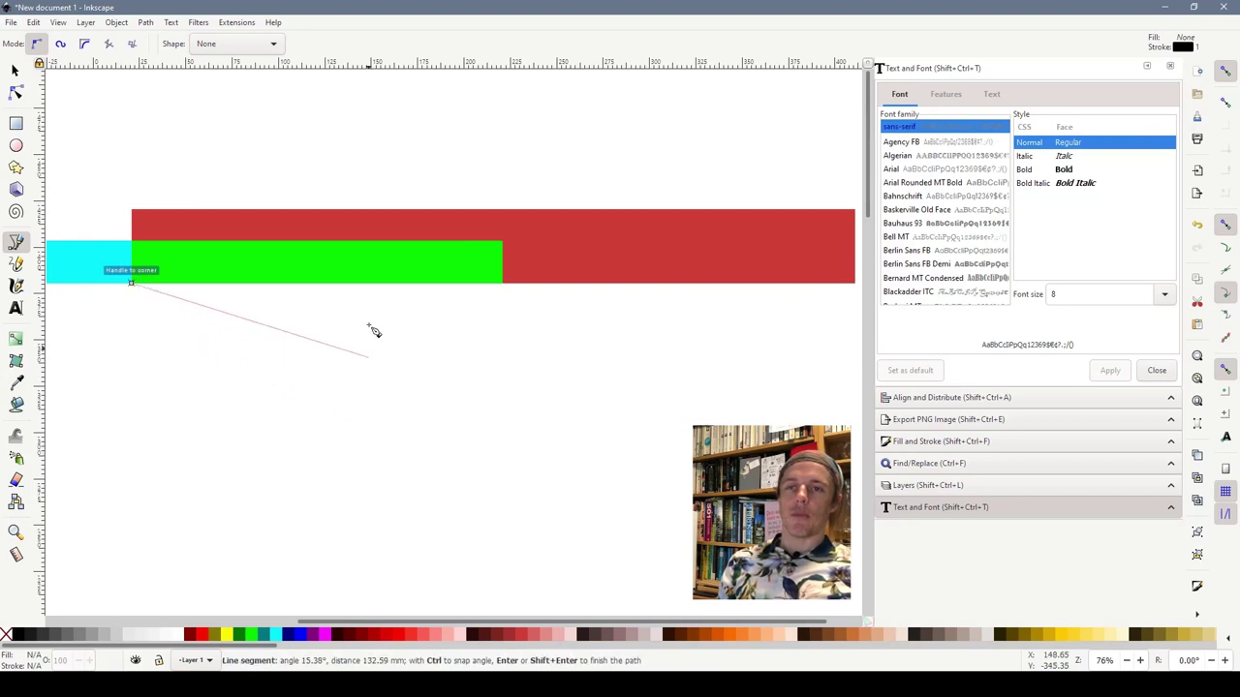
{"action": "left_click", "coordinate": [137, 244]}
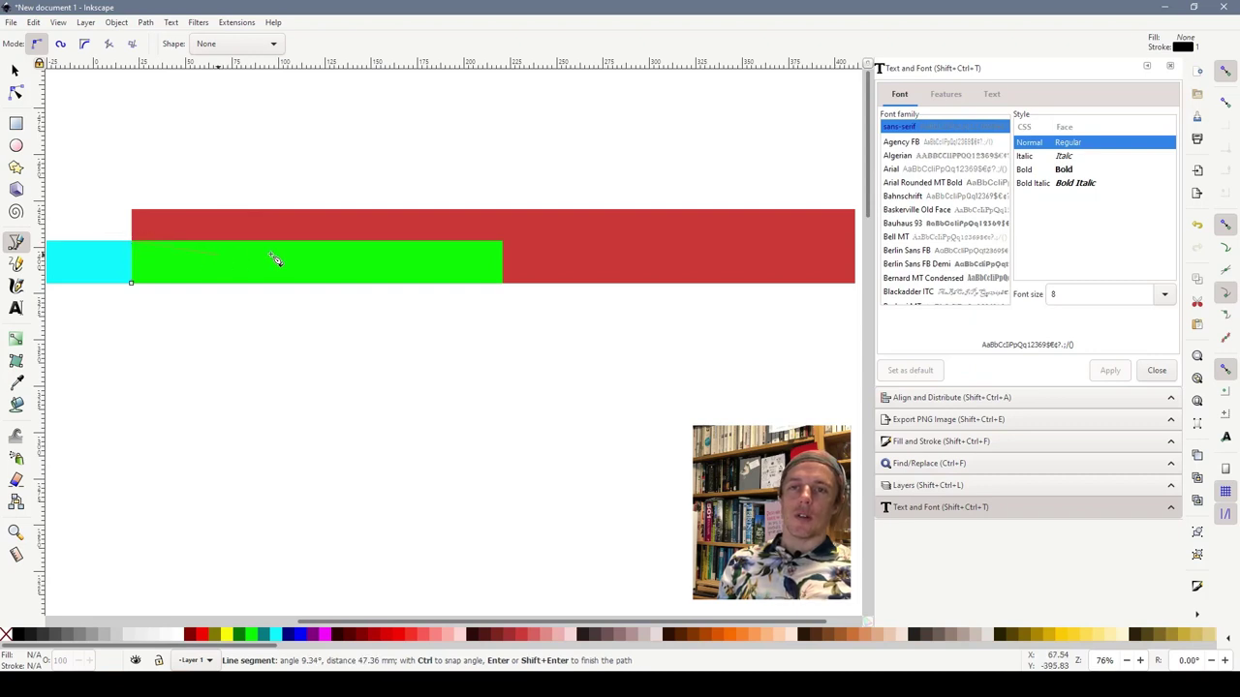
{"action": "left_click", "coordinate": [504, 241]}
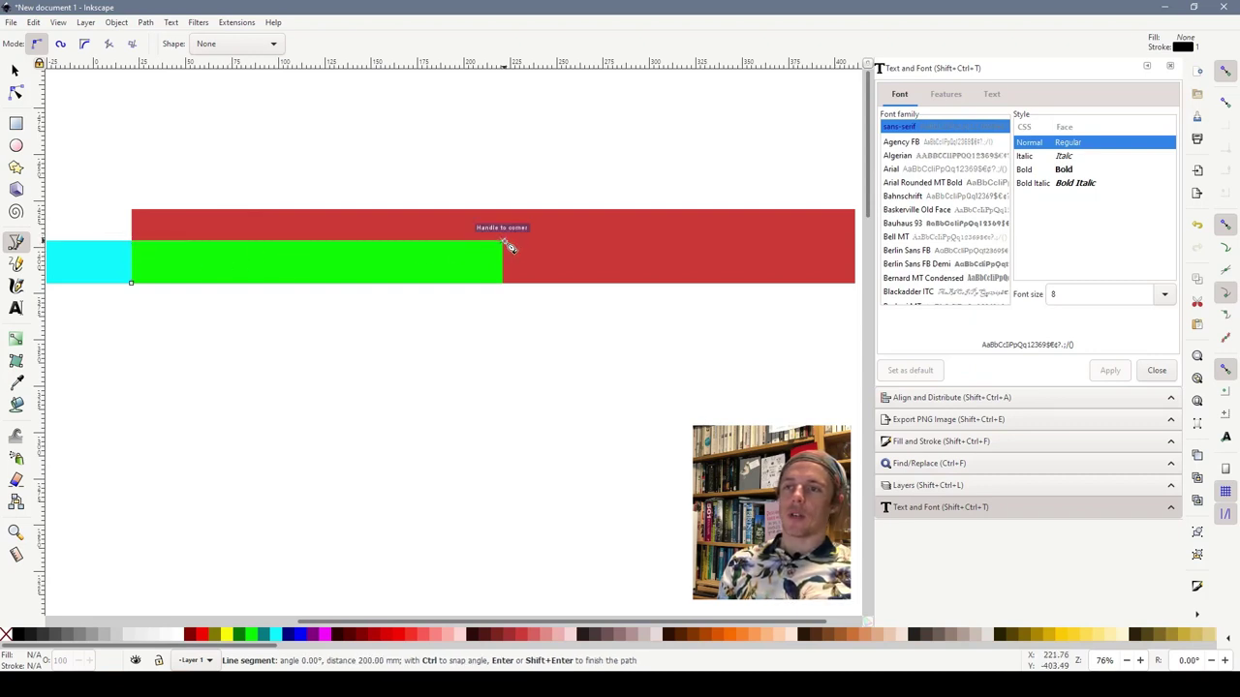
{"action": "left_click", "coordinate": [856, 212]}
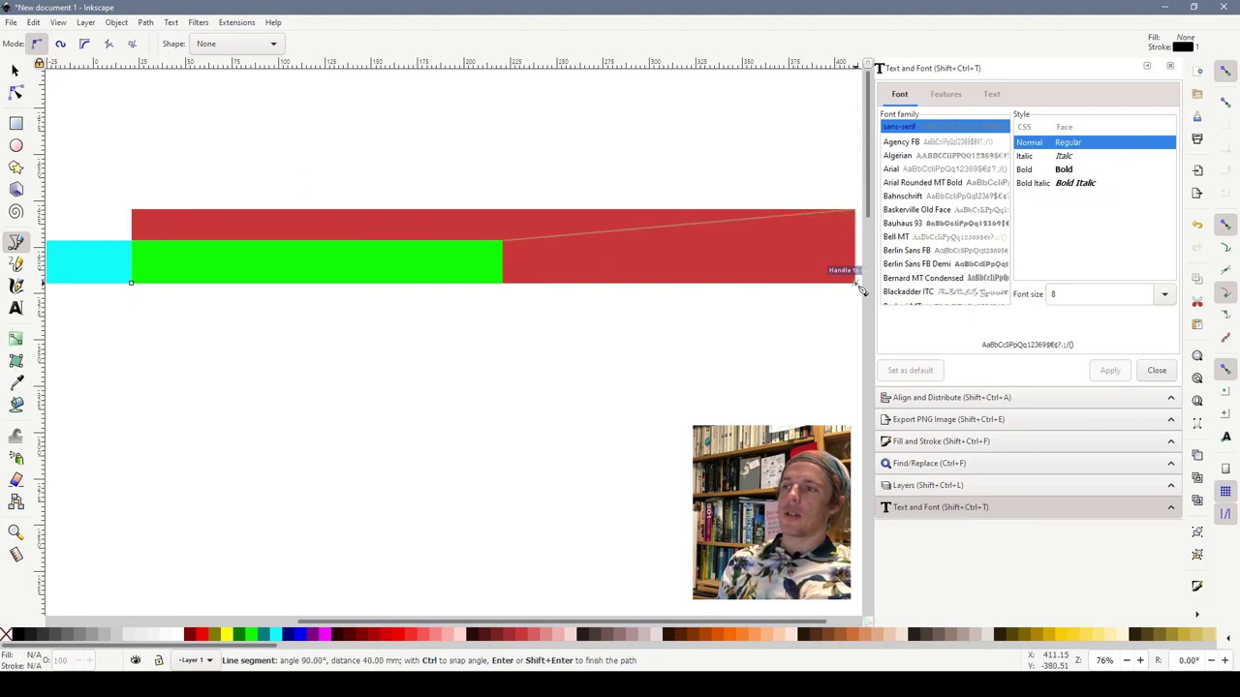
{"action": "left_click", "coordinate": [855, 282]}
{"action": "left_click", "coordinate": [132, 283]}
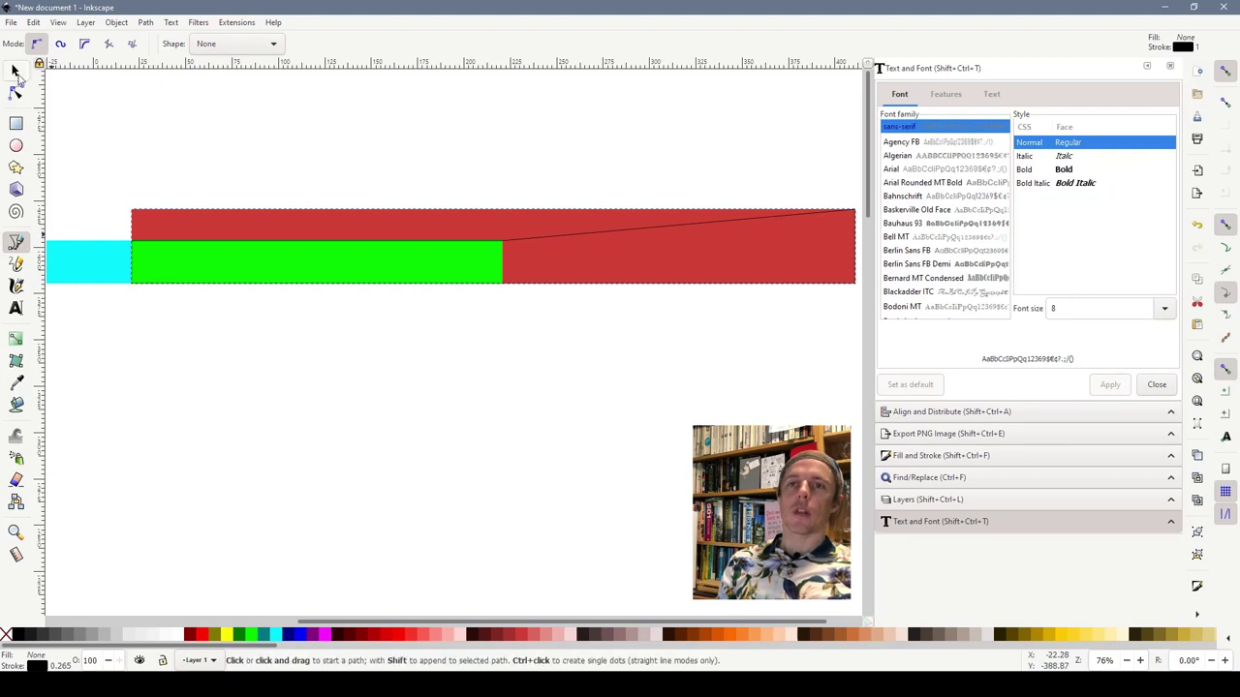
Fill the traced outline yellow and move it down off the rectangles
{"action": "left_click", "coordinate": [16, 72]}
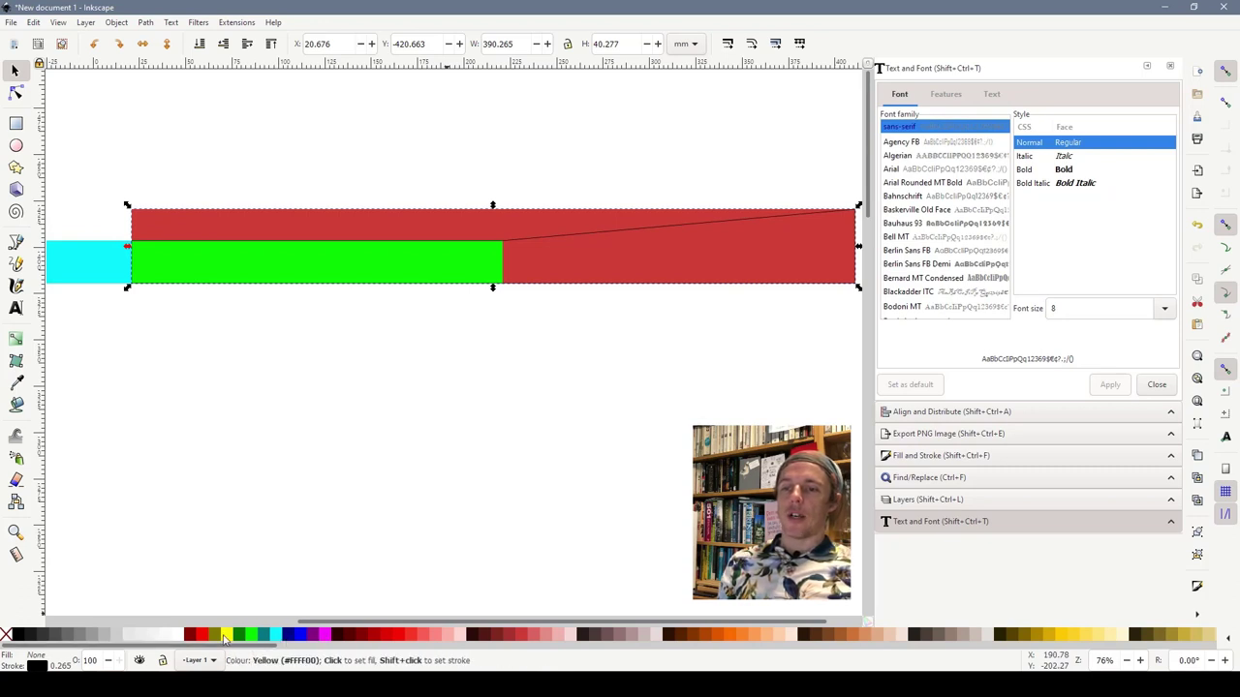
{"action": "left_click", "coordinate": [225, 635]}
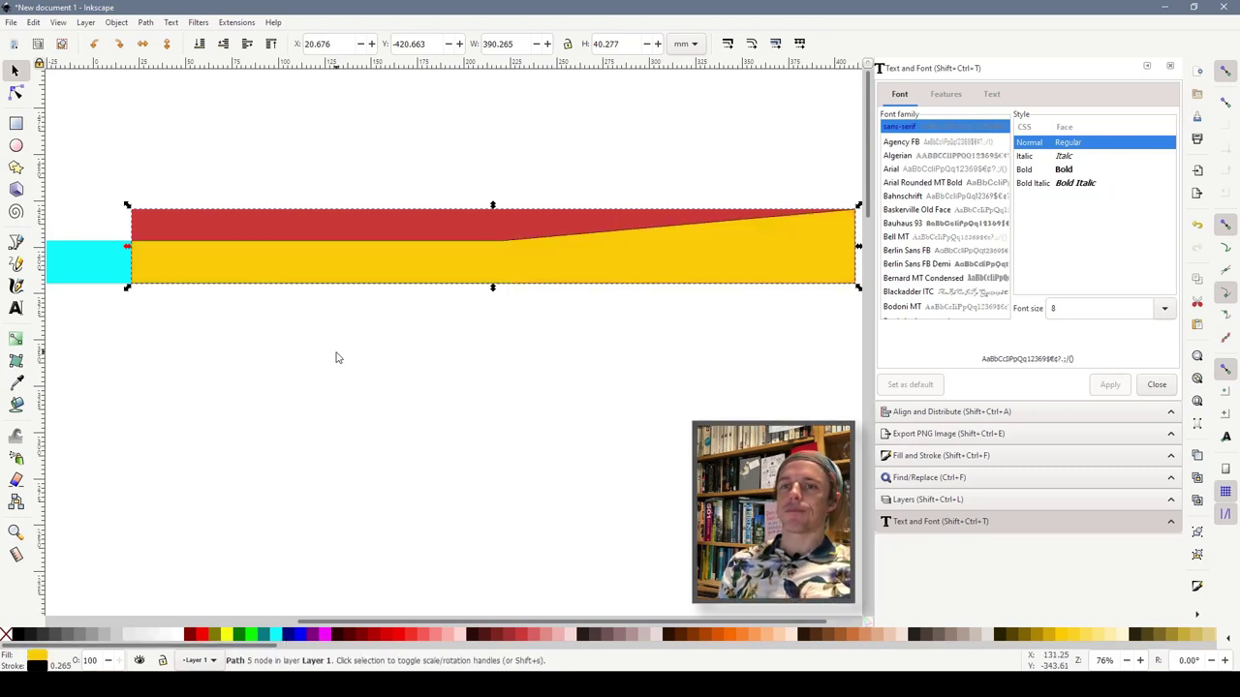
{"action": "left_click", "coordinate": [528, 440]}
{"action": "left_click_drag", "start_coordinate": [602, 271], "coordinate": [586, 421]}
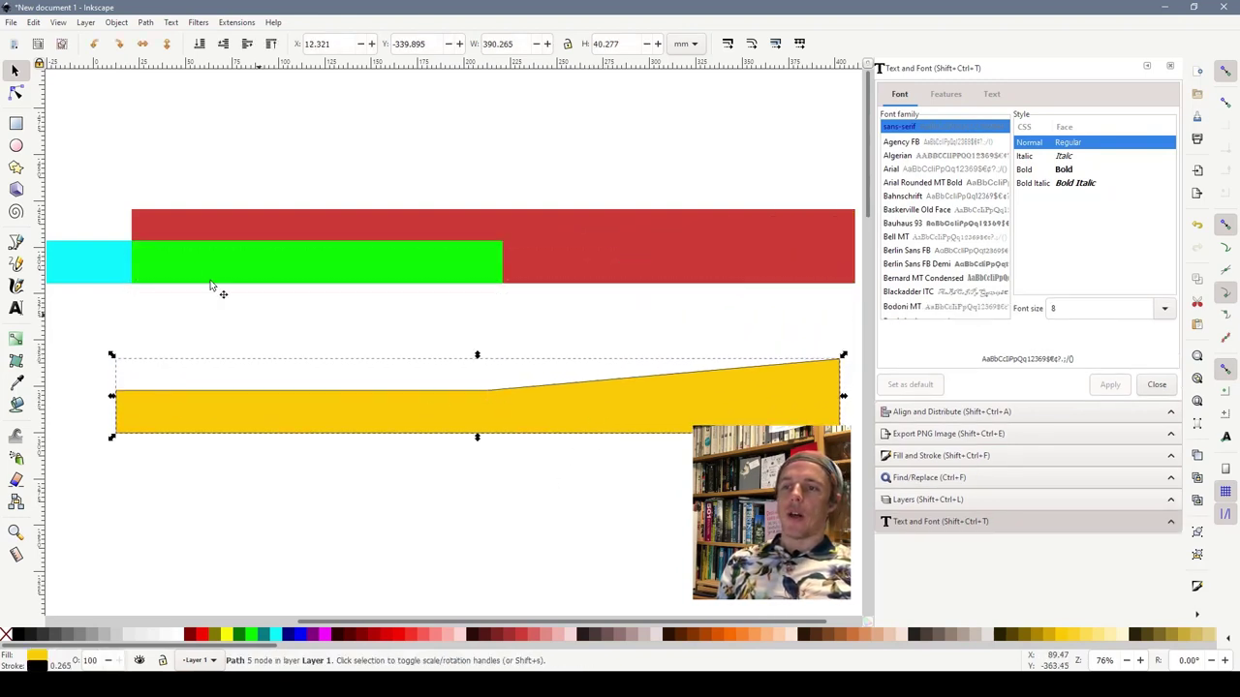
Delete the cyan, green and red rectangles, then move the yellow profile back up
{"action": "left_click", "coordinate": [122, 278]}
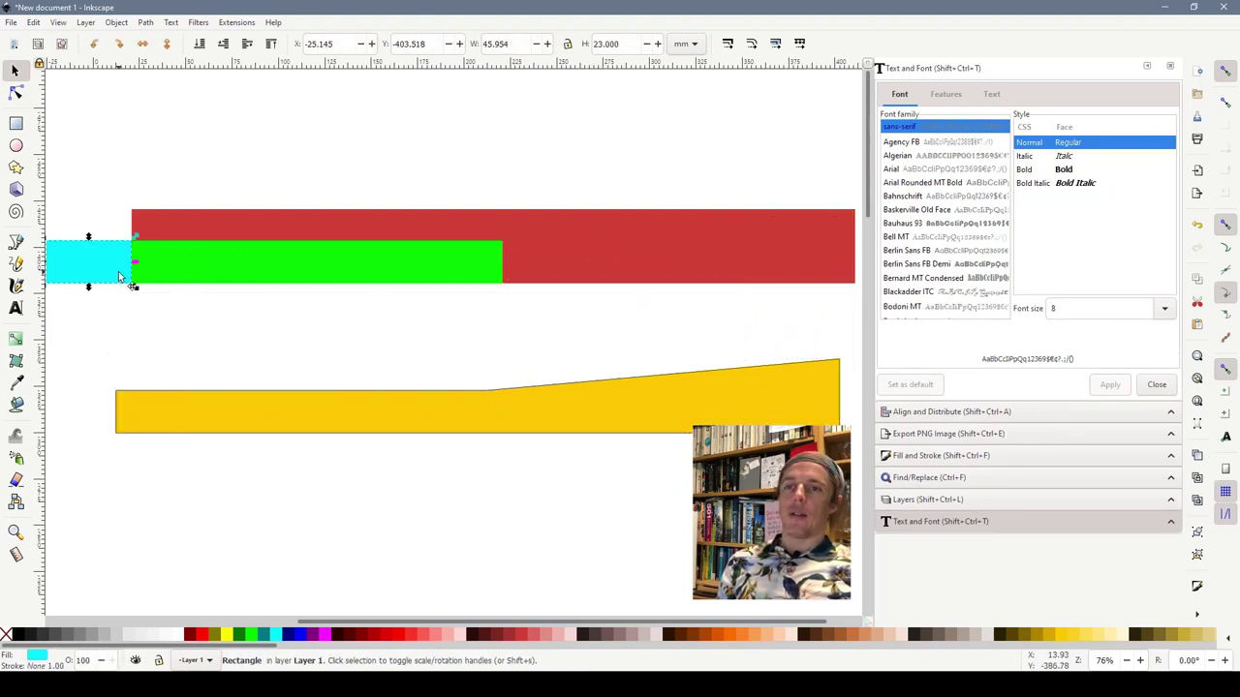
{"action": "key", "text": "Delete"}
{"action": "left_click", "coordinate": [254, 279]}
{"action": "key", "text": "Delete"}
{"action": "left_click", "coordinate": [243, 242]}
{"action": "key", "text": "Delete"}
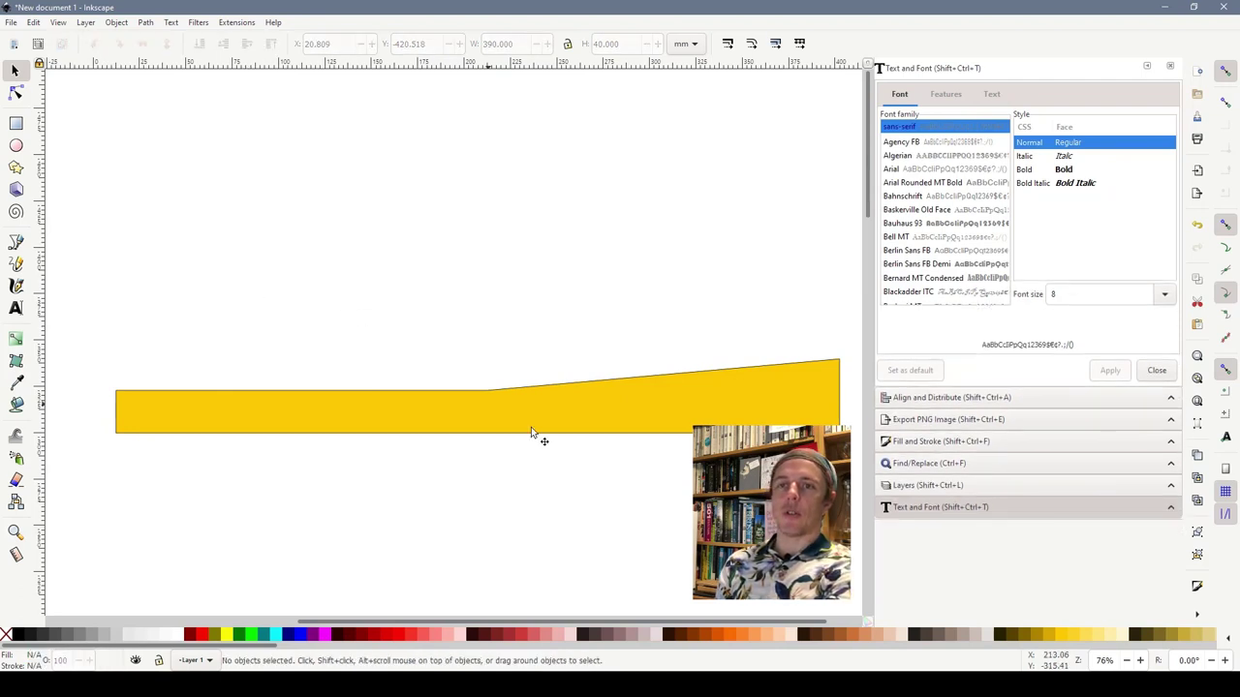
{"action": "left_click_drag", "start_coordinate": [542, 370], "coordinate": [530, 275]}
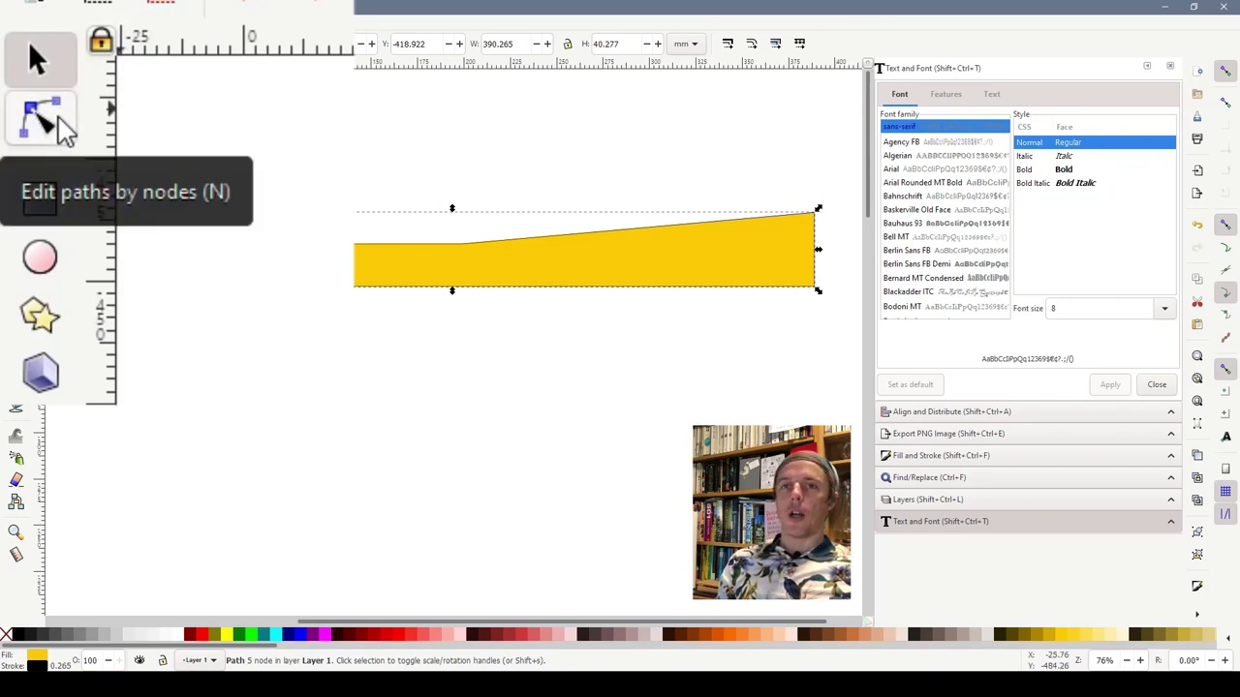
Try dragging the profile's nodes with the Node tool, undoing the raised peak to restore the flat top
{"action": "left_click", "coordinate": [16, 92]}
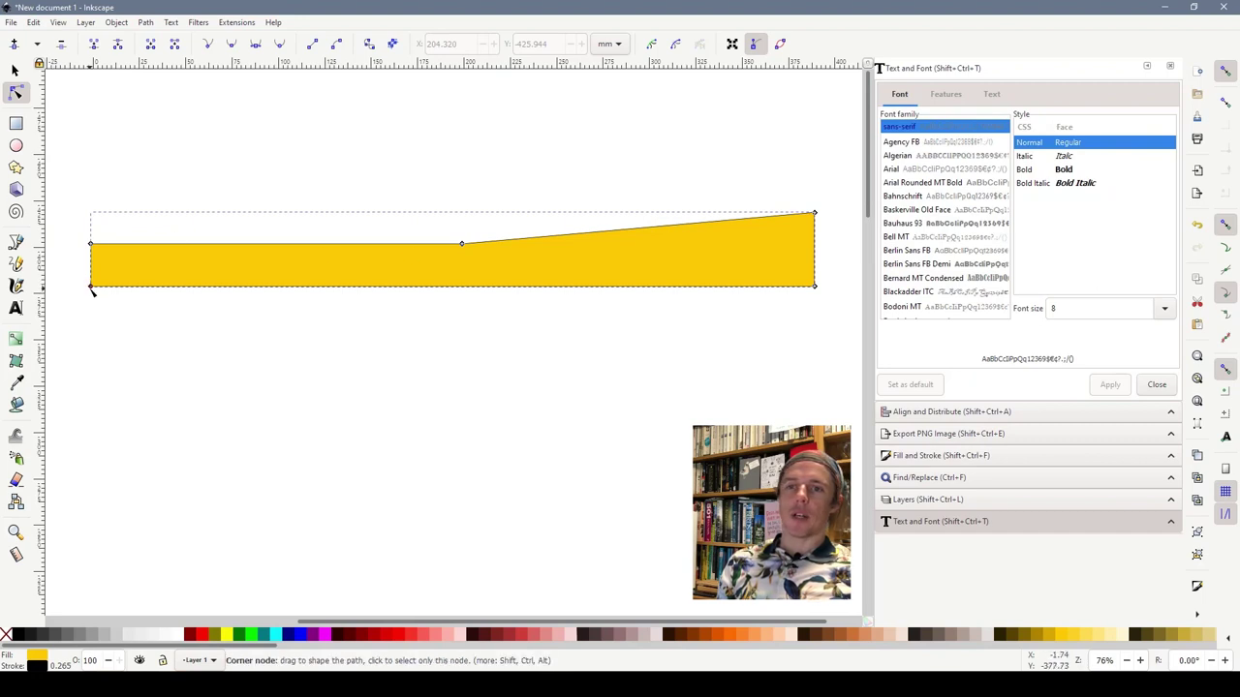
{"action": "mouse_move", "coordinate": [92, 290]}
{"action": "left_mouse_down"}
{"action": "mouse_move", "coordinate": [110, 429]}
{"action": "mouse_move", "coordinate": [365, 445]}
{"action": "mouse_move", "coordinate": [630, 327]}
{"action": "mouse_move", "coordinate": [394, 366]}
{"action": "mouse_move", "coordinate": [202, 440]}
{"action": "mouse_move", "coordinate": [90, 288]}
{"action": "left_mouse_up"}
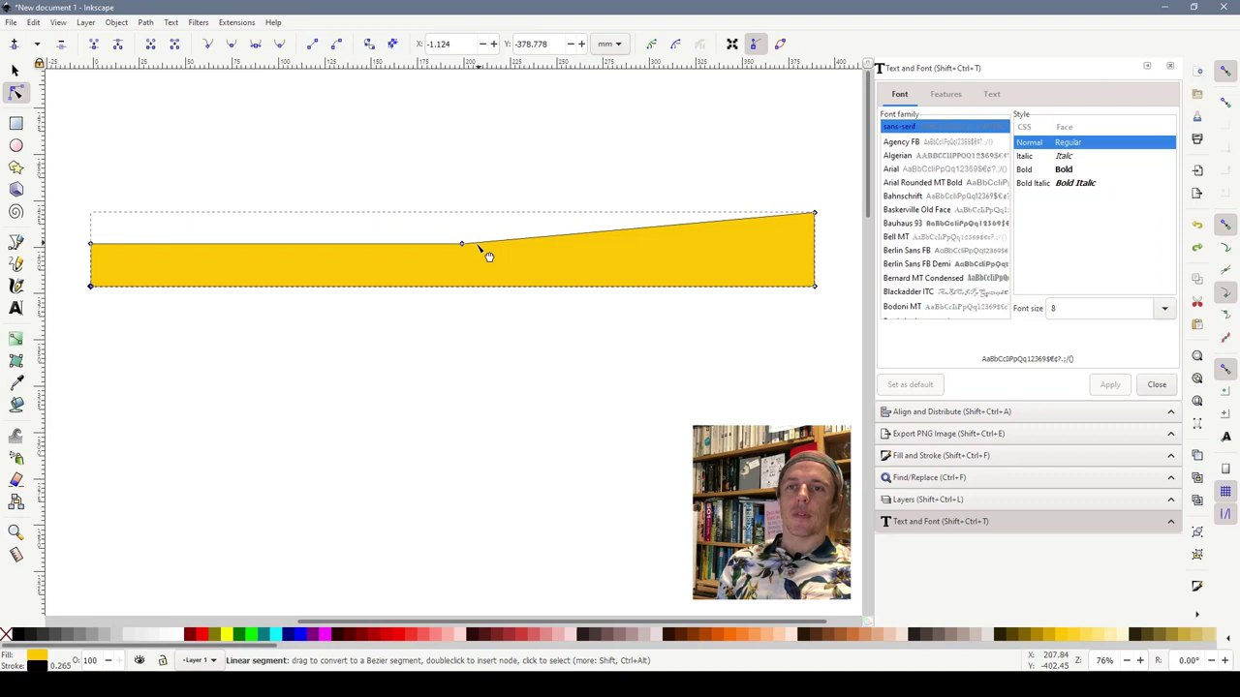
{"action": "left_click_drag", "start_coordinate": [462, 244], "coordinate": [446, 133]}
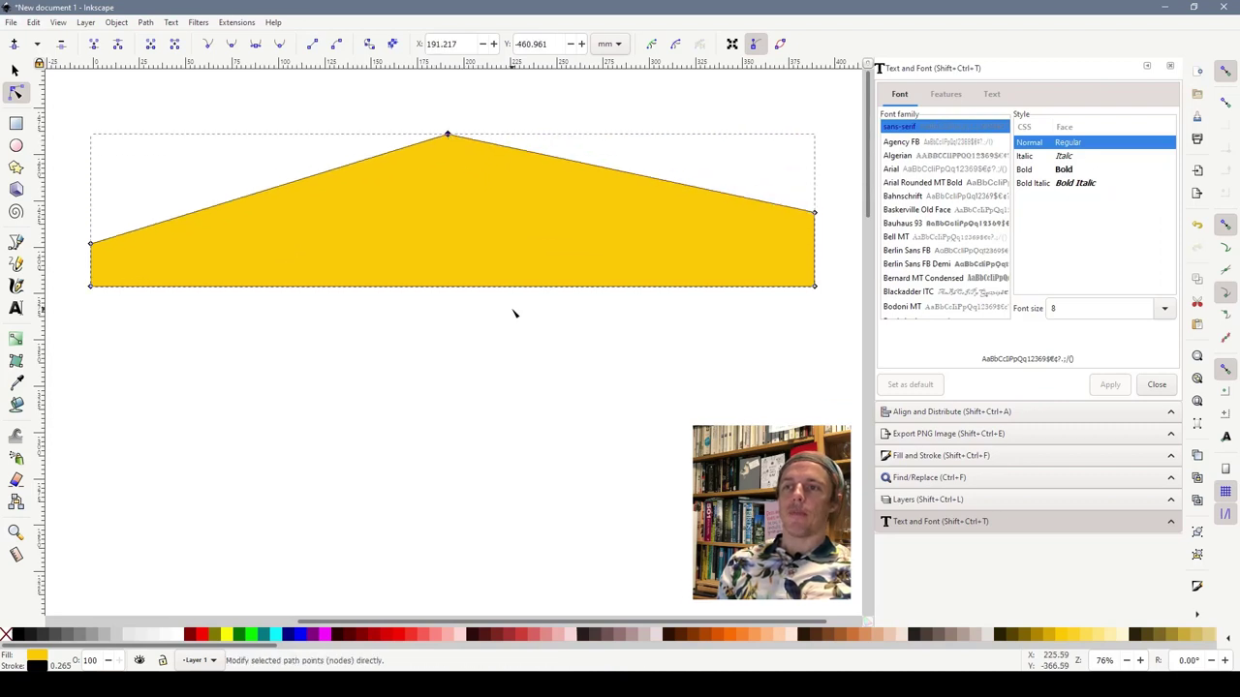
{"action": "key", "text": "ctrl+z"}
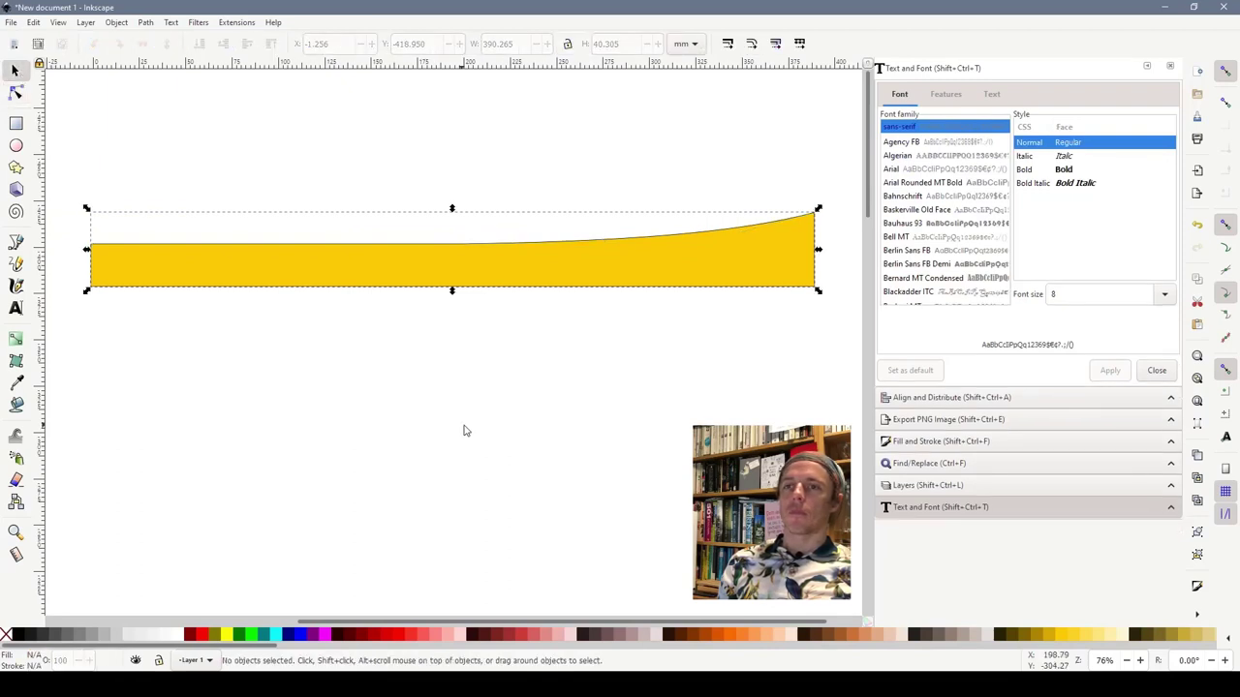
Slide the top-edge node left and pull its handle so the slope curves gently up from mid-strip
{"action": "left_click", "coordinate": [502, 394]}
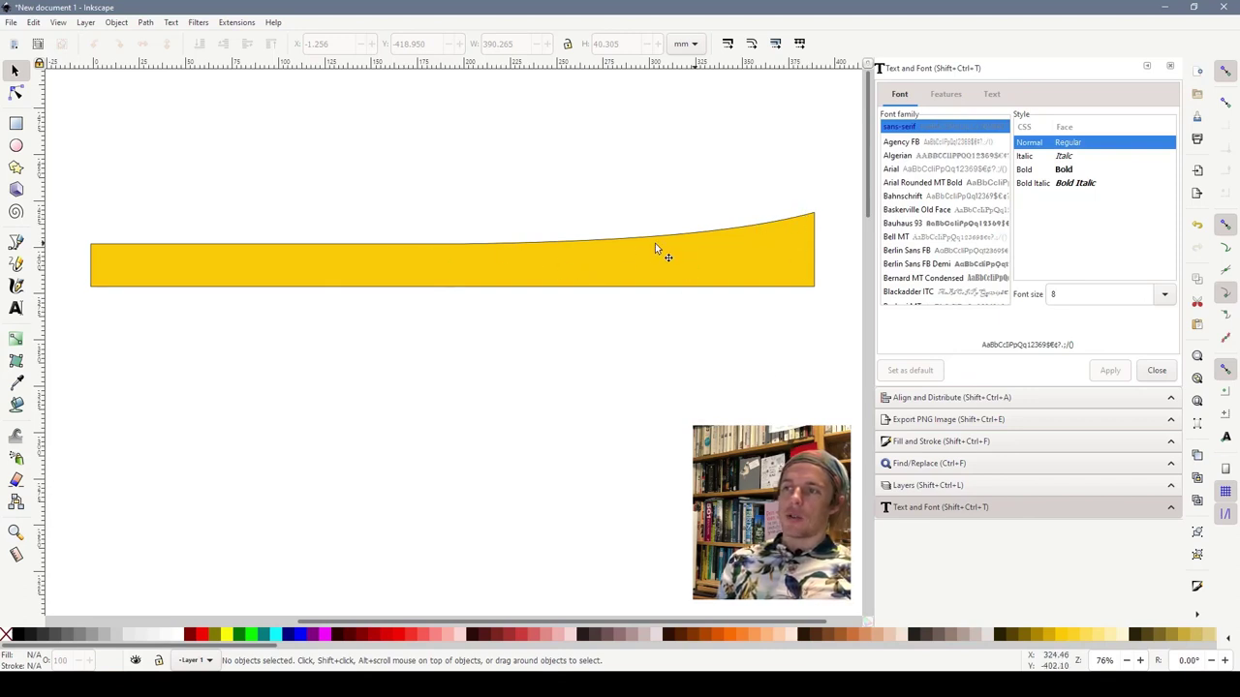
{"action": "key", "text": "n"}
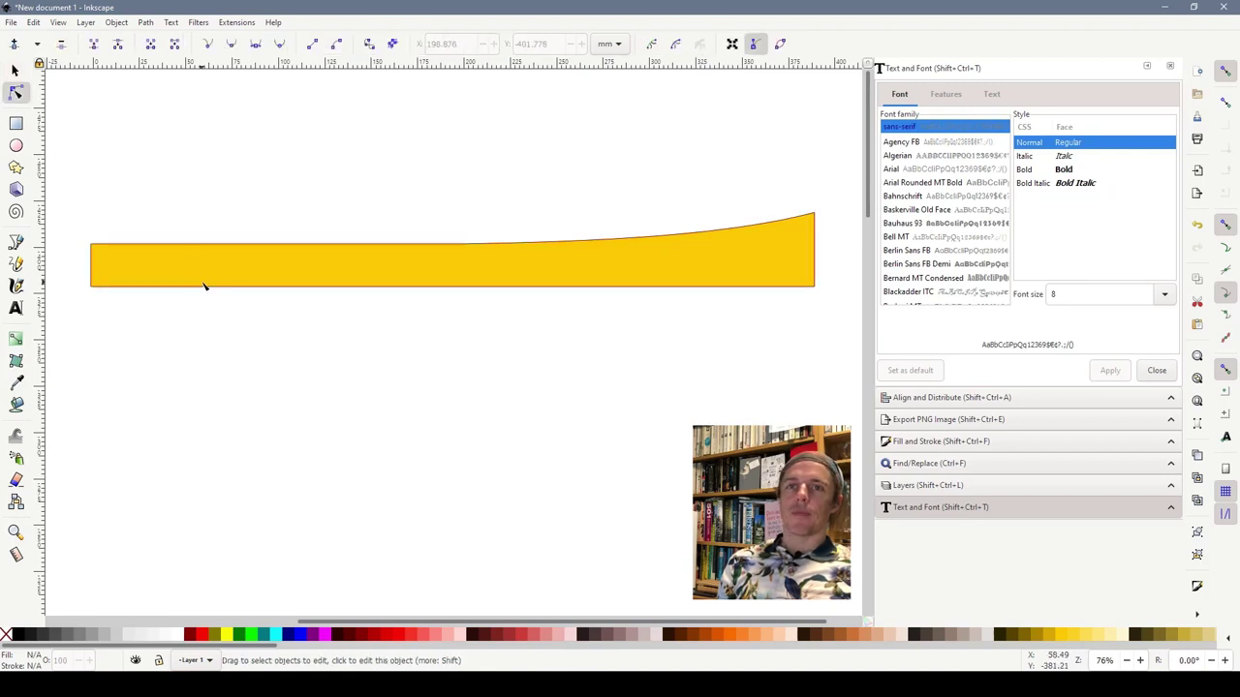
{"action": "left_click", "coordinate": [184, 260]}
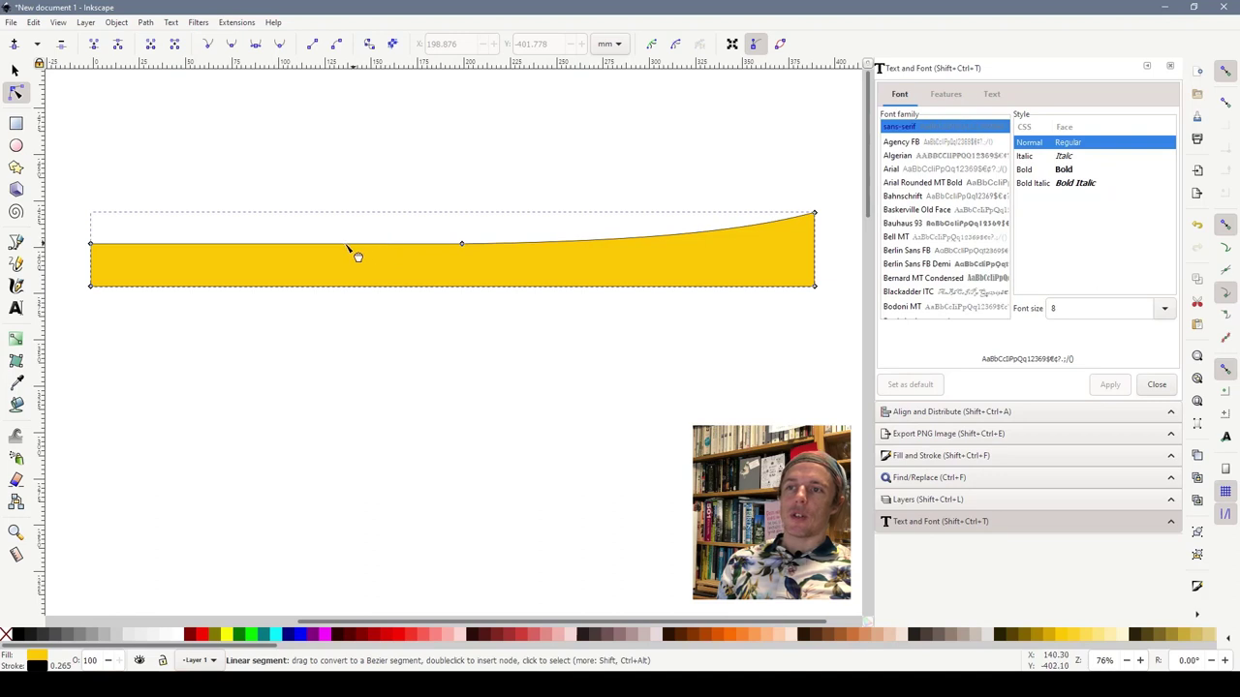
{"action": "left_click_drag", "start_coordinate": [462, 246], "coordinate": [422, 256]}
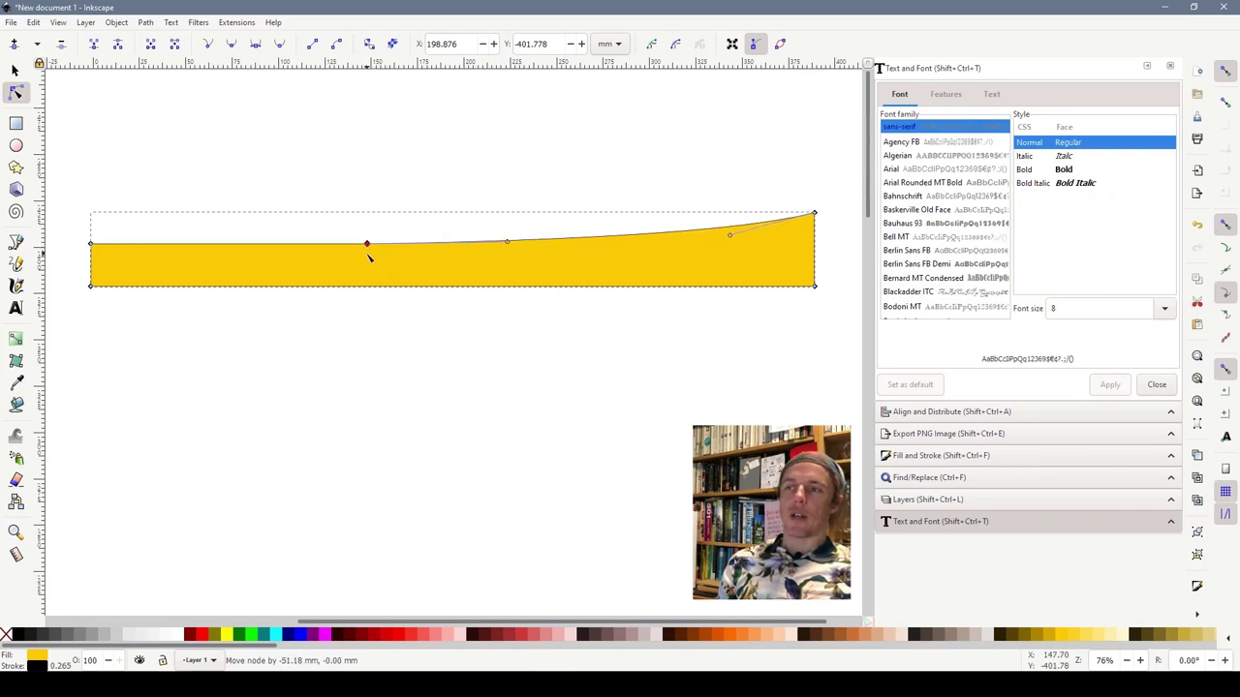
{"action": "left_click_drag", "start_coordinate": [369, 257], "coordinate": [369, 257]}
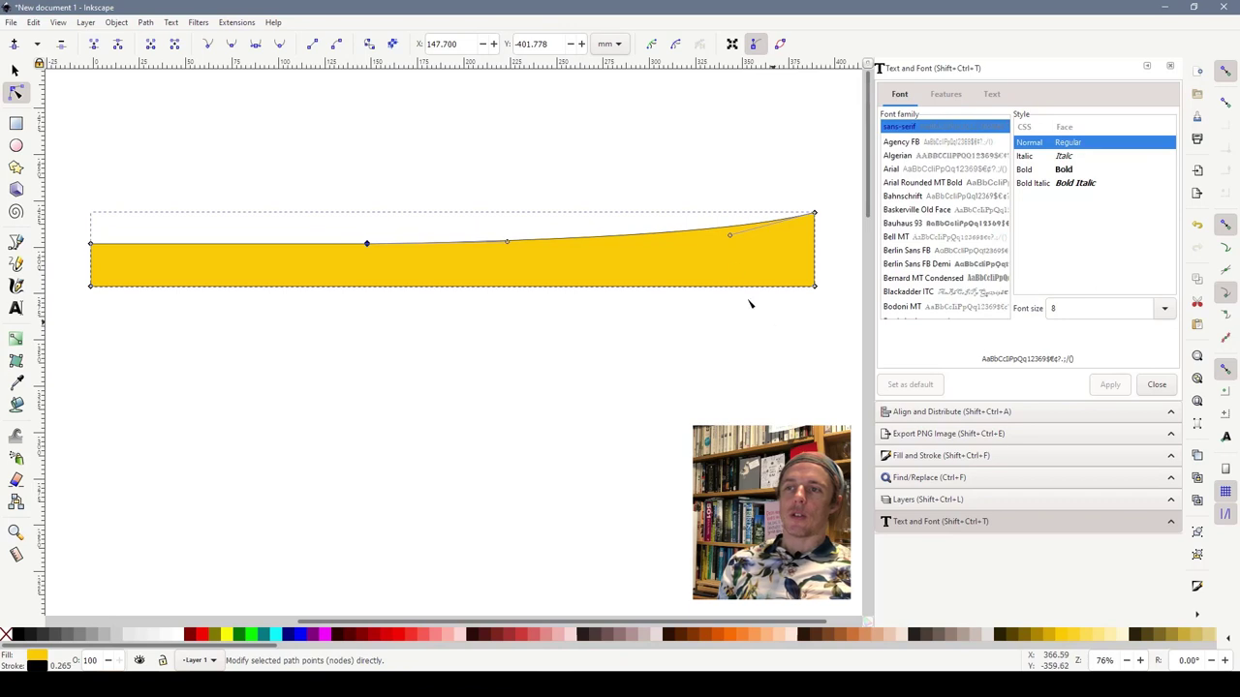
{"action": "left_click_drag", "start_coordinate": [730, 236], "coordinate": [594, 238]}
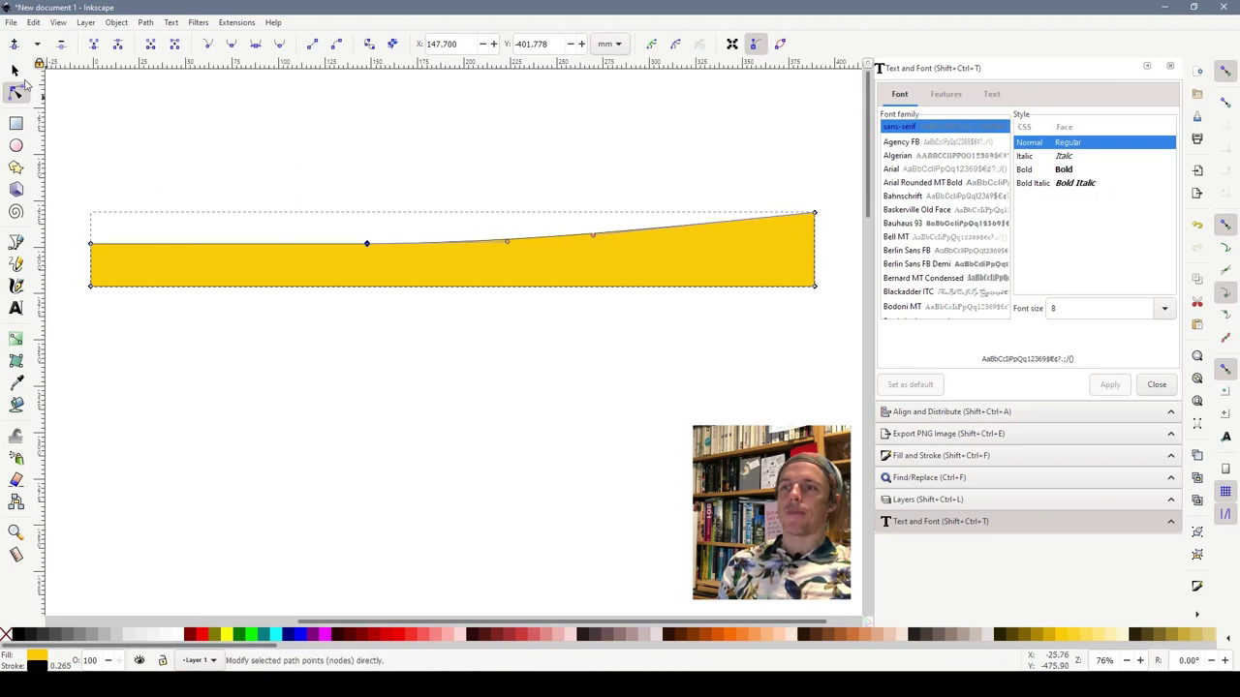
{"action": "left_click", "coordinate": [15, 71]}
{"action": "left_click", "coordinate": [704, 359]}
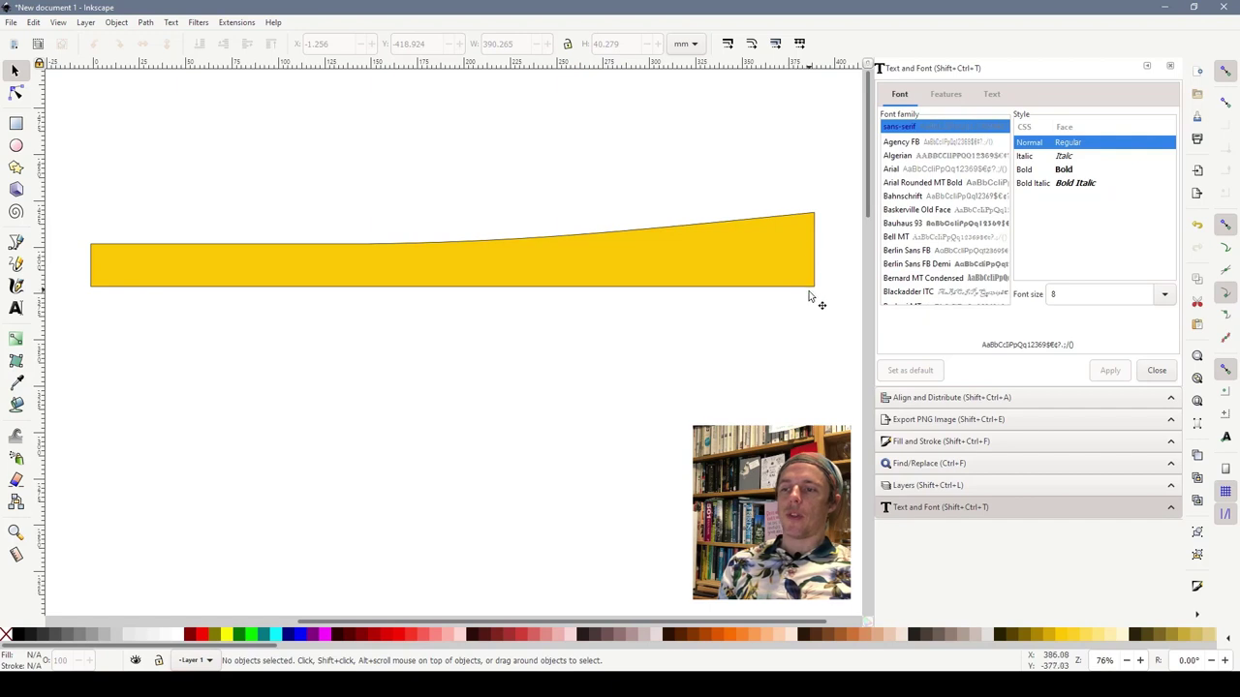
Draw a red measuring square 35 mm tall and snap it against the strip's right end
{"action": "left_click", "coordinate": [15, 123]}
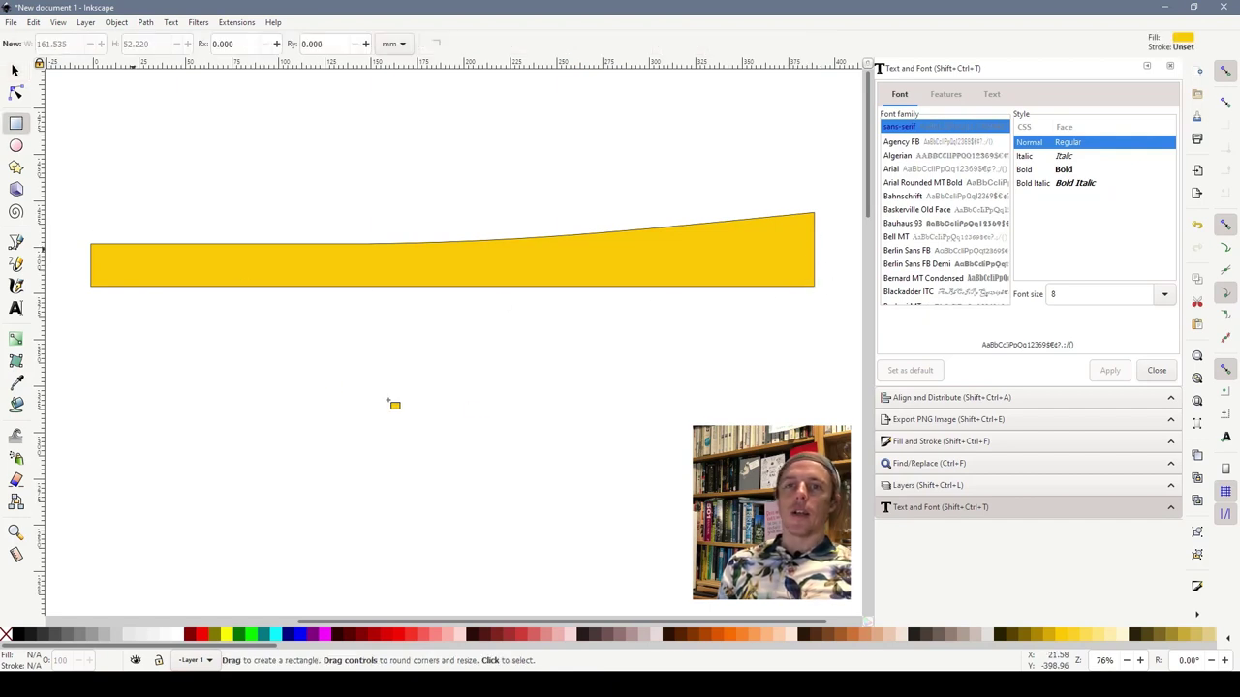
{"action": "left_click_drag", "start_coordinate": [457, 358], "coordinate": [528, 424]}
{"action": "left_click", "coordinate": [536, 634]}
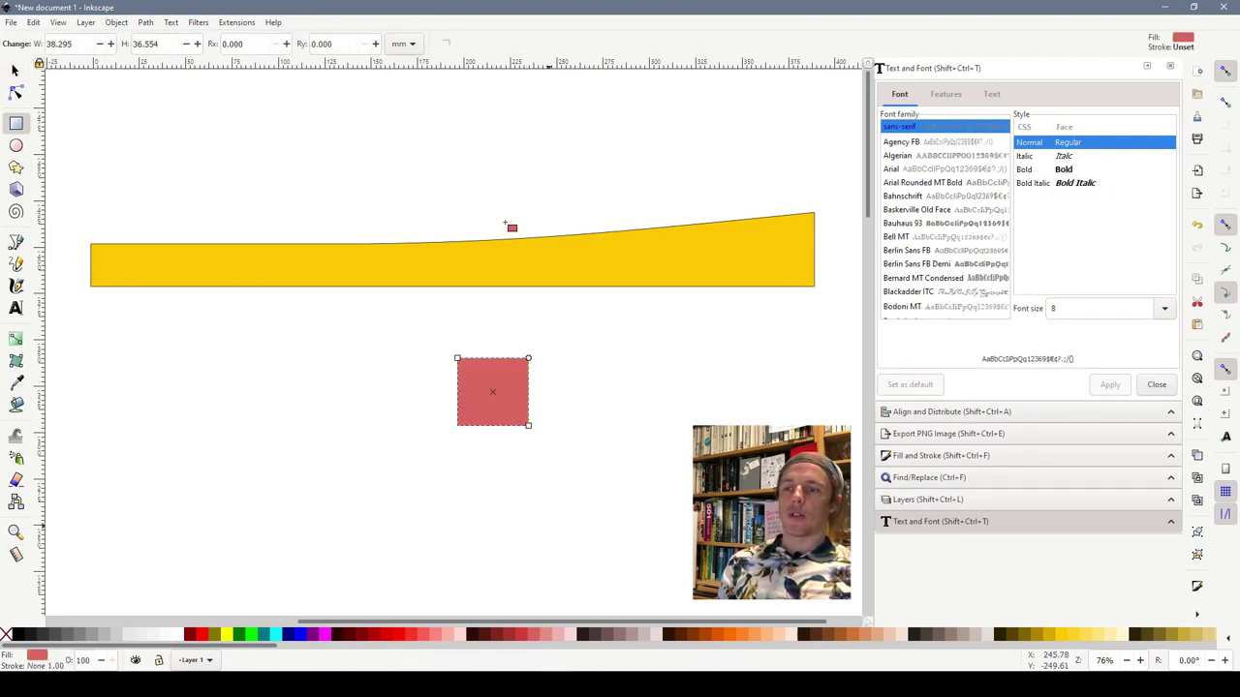
{"action": "left_click", "coordinate": [15, 73]}
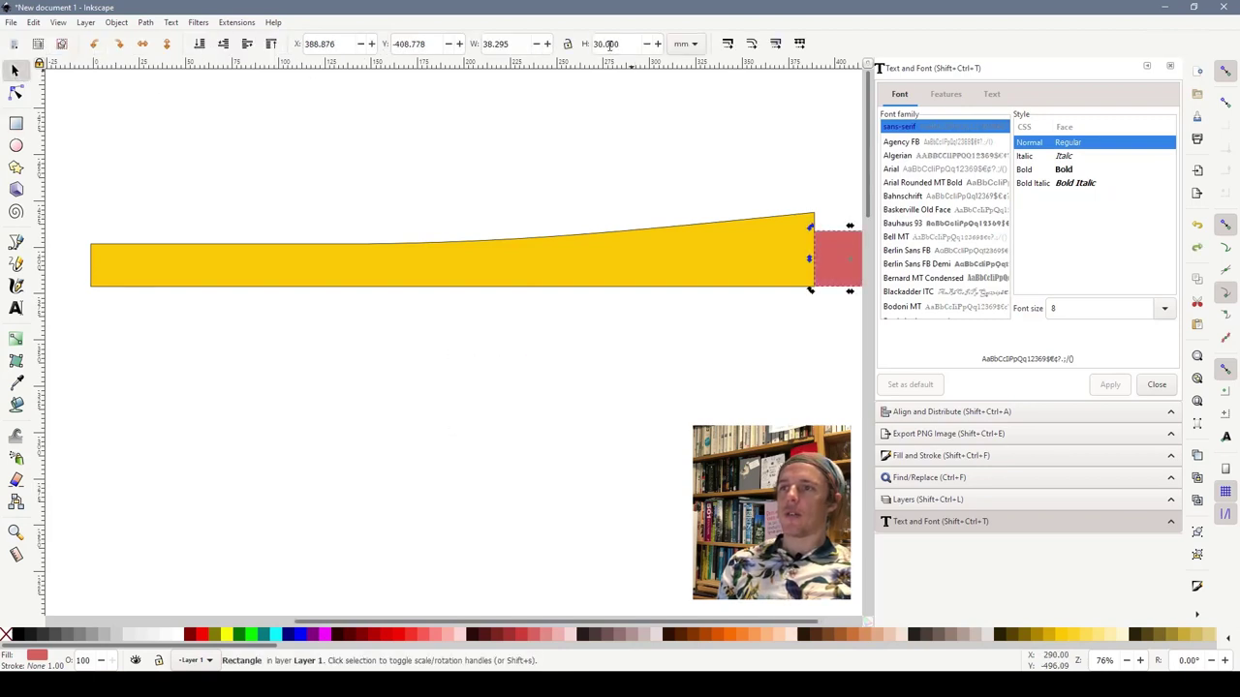
{"action": "double_click", "coordinate": [609, 43]}
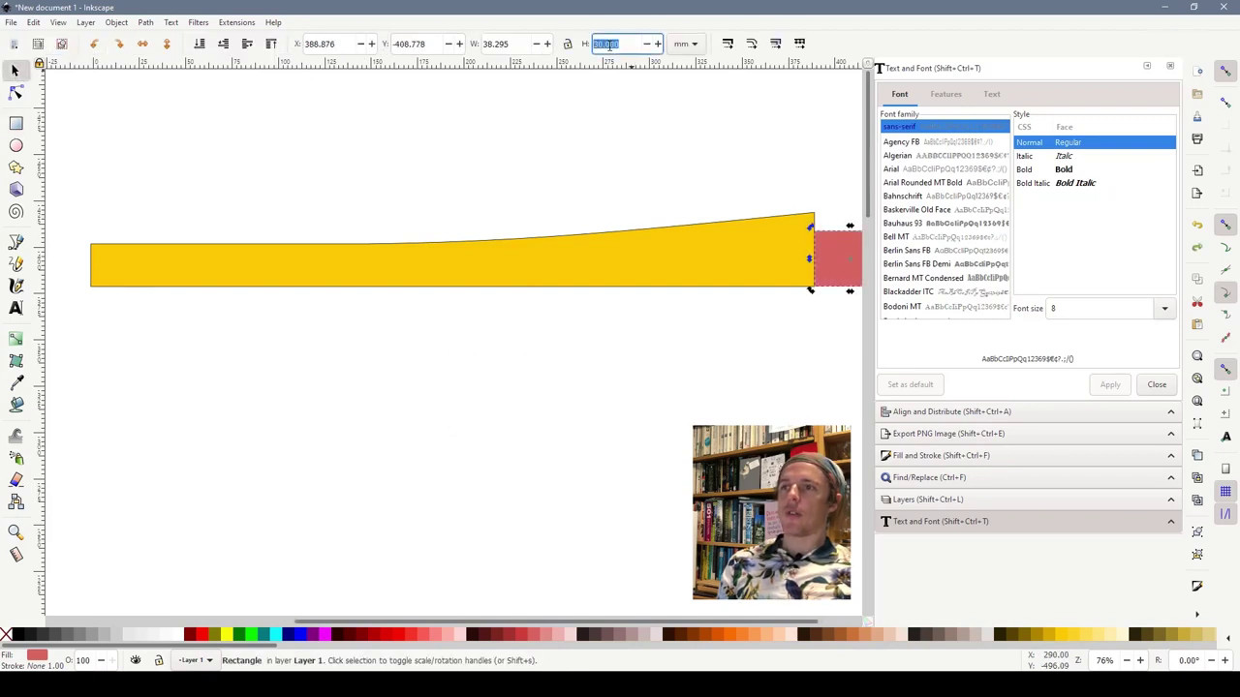
{"action": "type", "text": "35"}
{"action": "key", "text": "Return"}
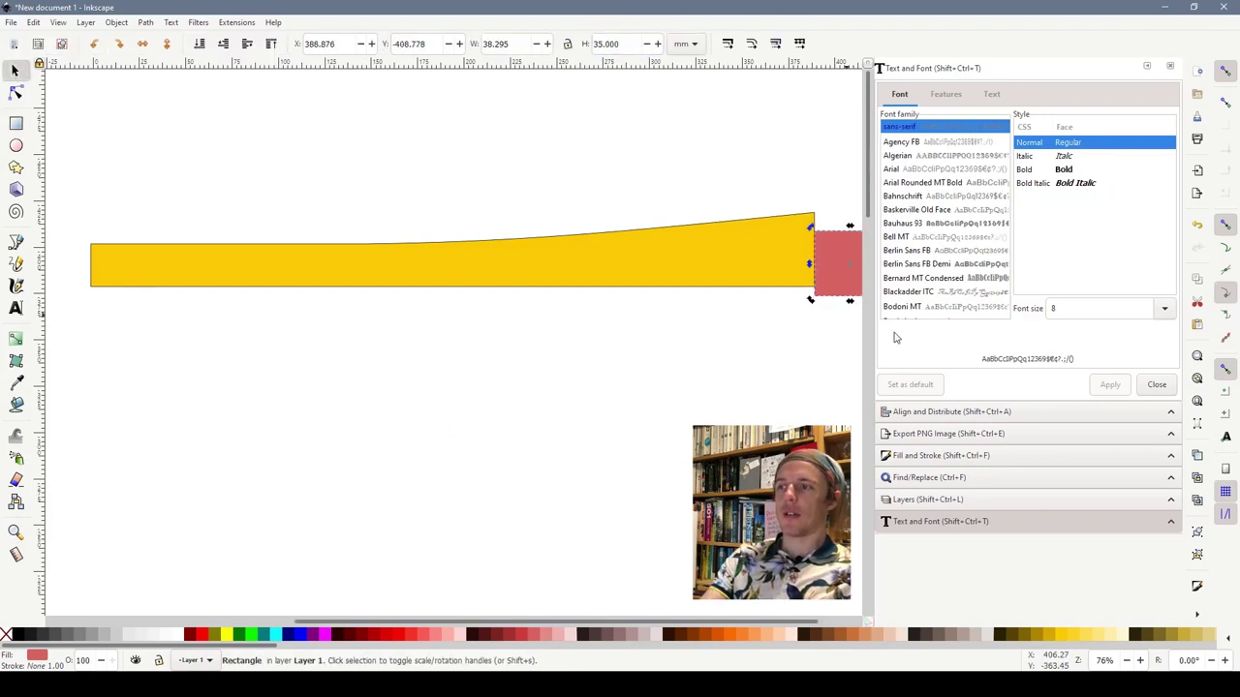
{"action": "left_click_drag", "start_coordinate": [829, 290], "coordinate": [829, 281]}
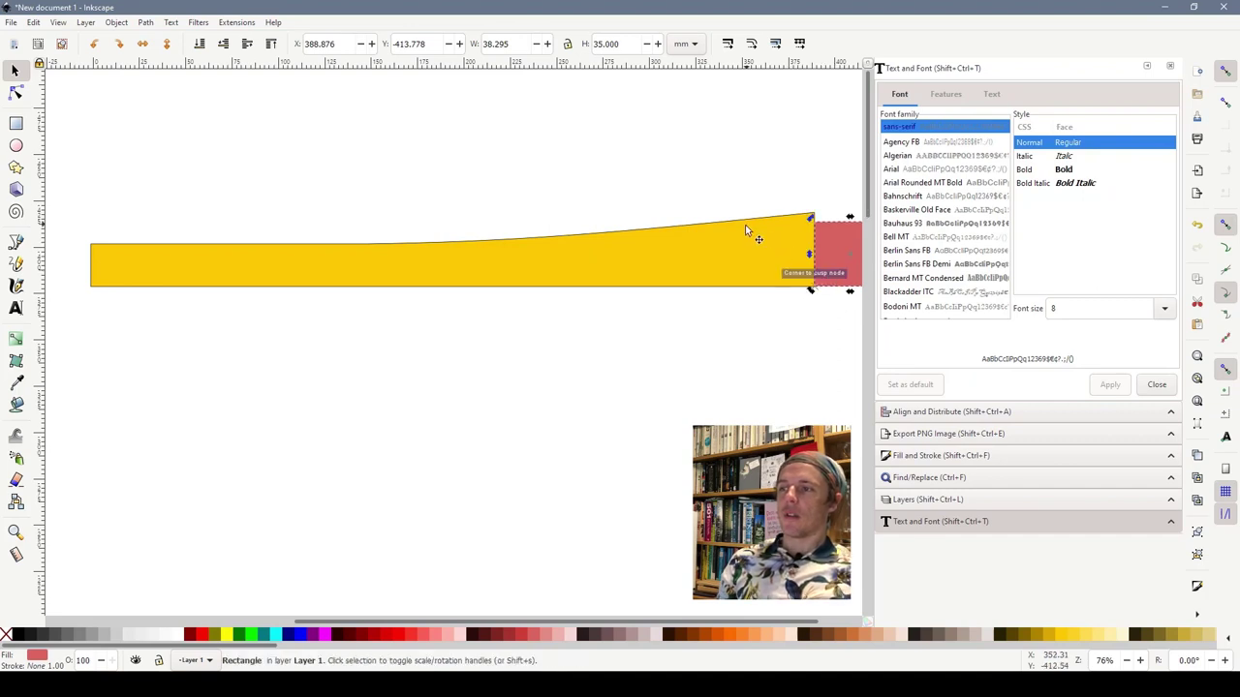
Lower the strip's top-right node to the square's top, then delete the square
{"action": "left_click", "coordinate": [745, 225]}
{"action": "left_click", "coordinate": [16, 92]}
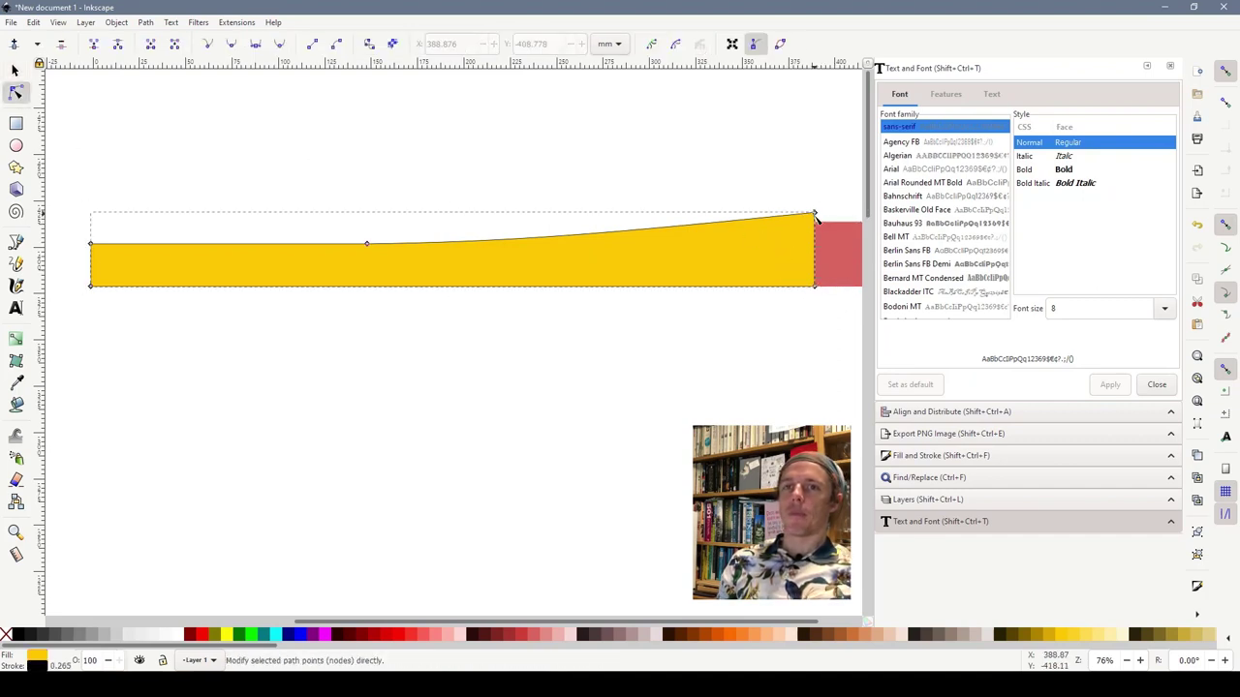
{"action": "left_click_drag", "start_coordinate": [814, 214], "coordinate": [816, 223]}
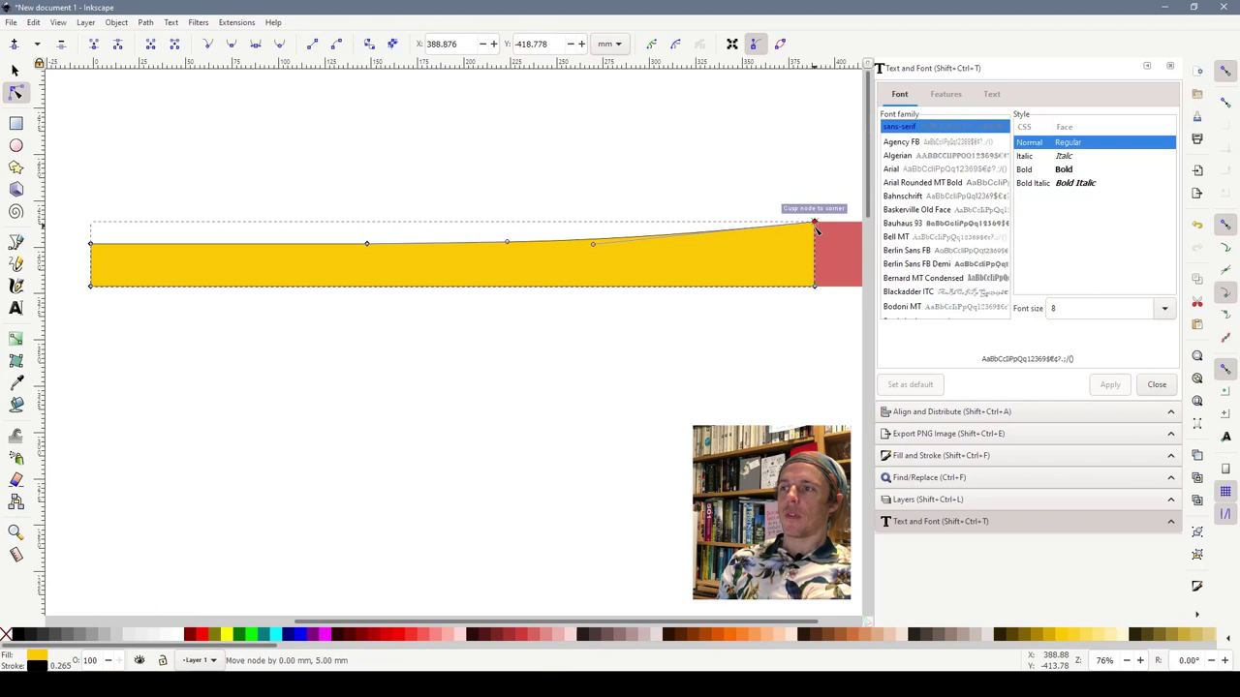
{"action": "left_click", "coordinate": [14, 71]}
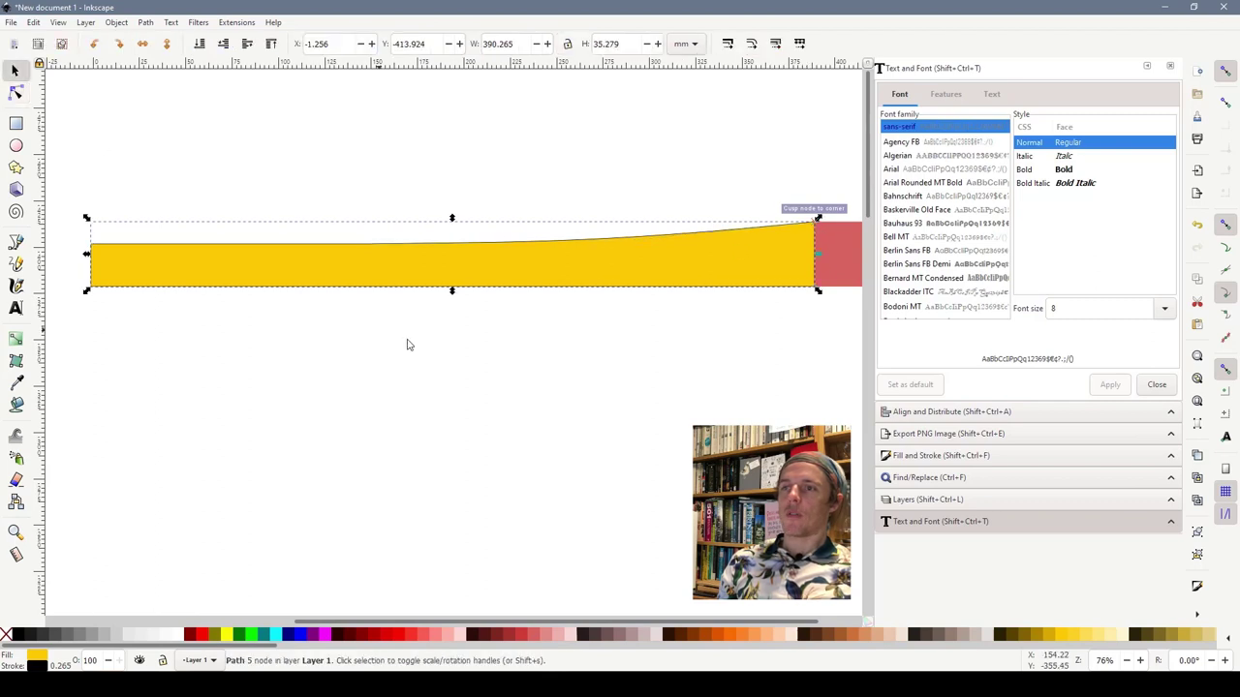
{"action": "left_click_drag", "start_coordinate": [813, 233], "coordinate": [553, 484]}
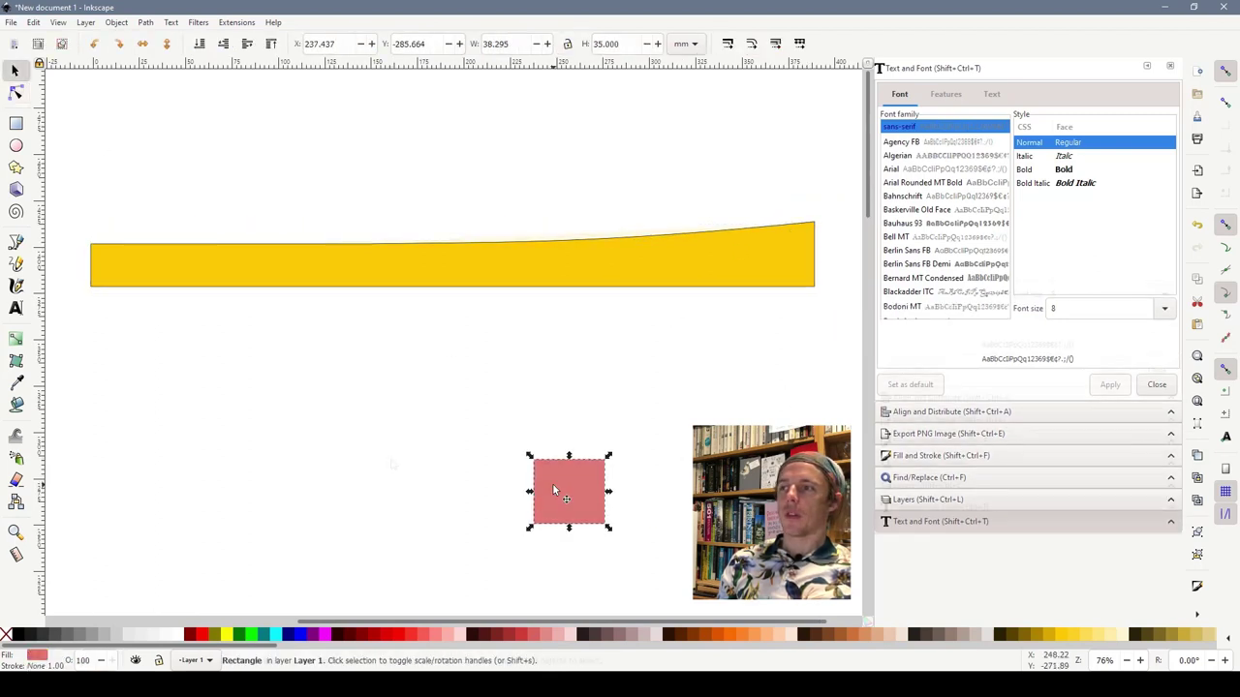
{"action": "key", "text": "Delete"}
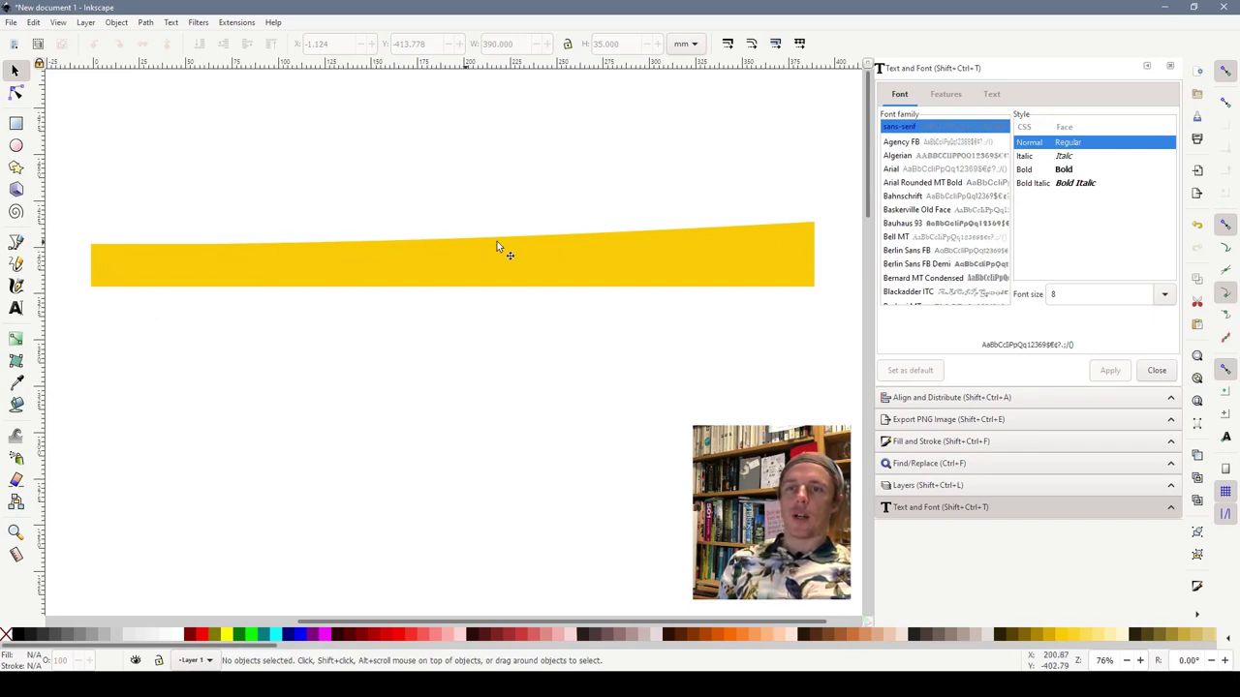
Move the 390 × 35 mm yellow strip up to X 1.661, Y -455.902 mm
{"action": "left_click", "coordinate": [306, 254]}
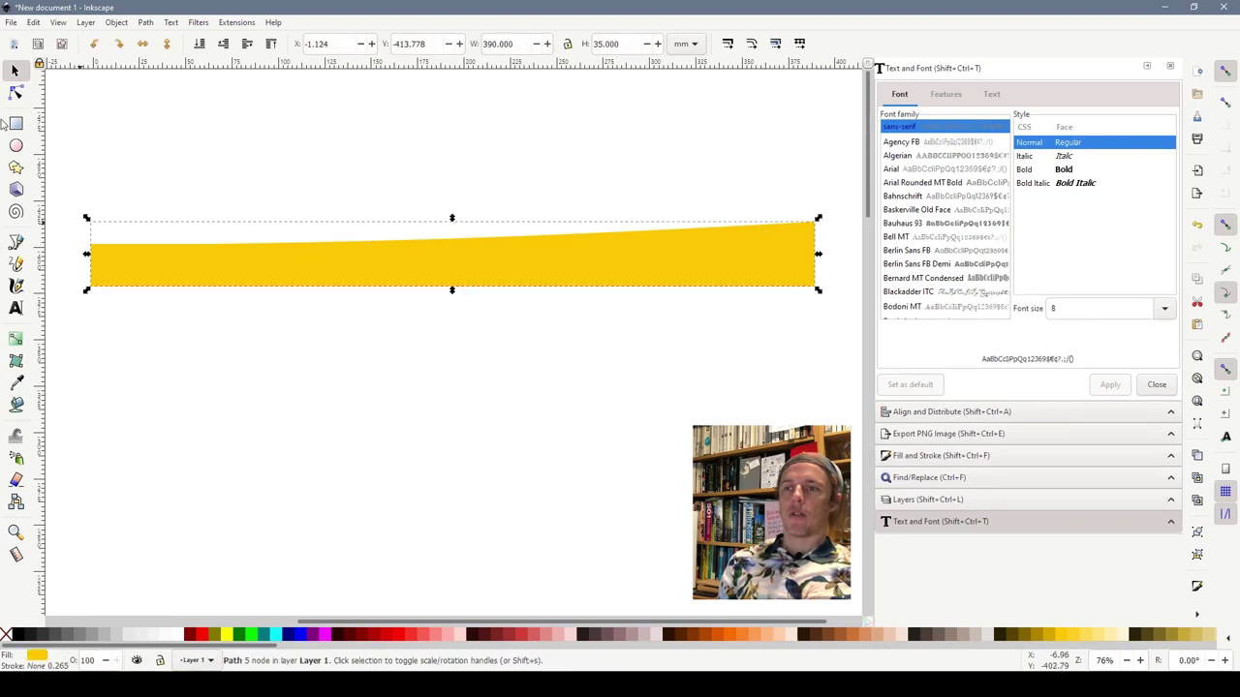
{"action": "left_click", "coordinate": [14, 92]}
{"action": "key", "text": "s"}
{"action": "left_click", "coordinate": [470, 329]}
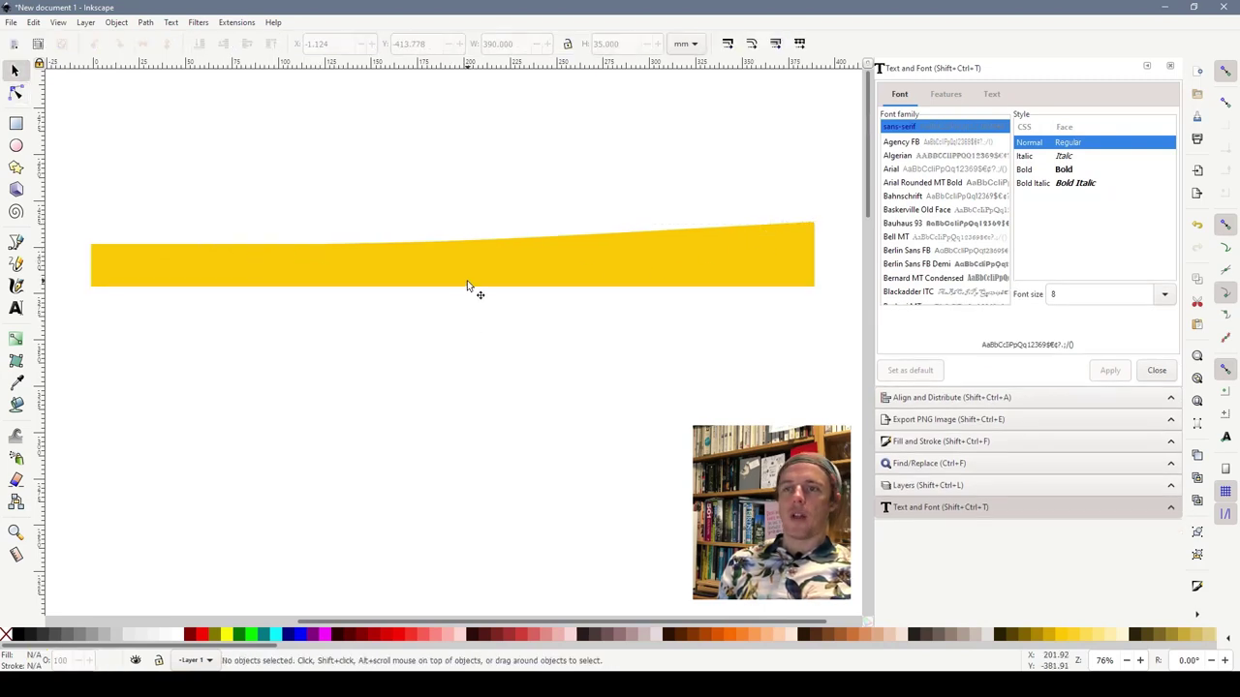
{"action": "left_click_drag", "start_coordinate": [467, 280], "coordinate": [475, 197]}
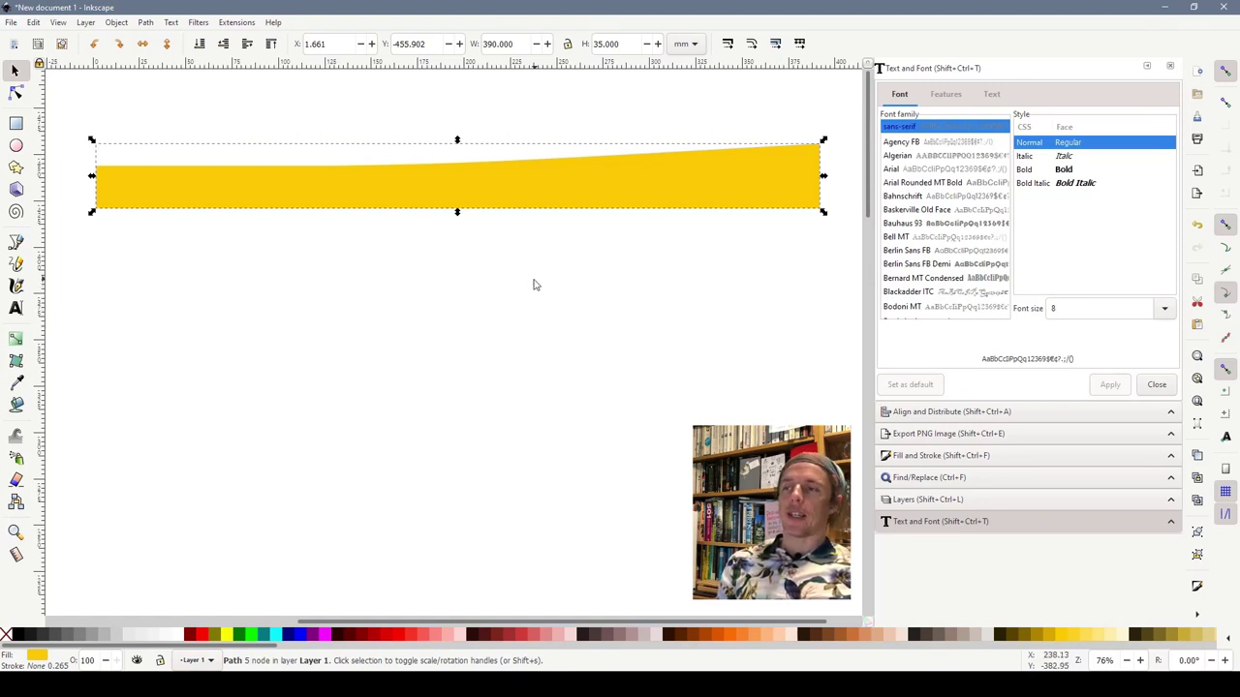
{"action": "scroll", "coordinate": [488, 249], "scroll_direction": "down", "scroll_amount": 1}
{"action": "scroll", "coordinate": [494, 266], "scroll_direction": "down", "scroll_amount": 2}
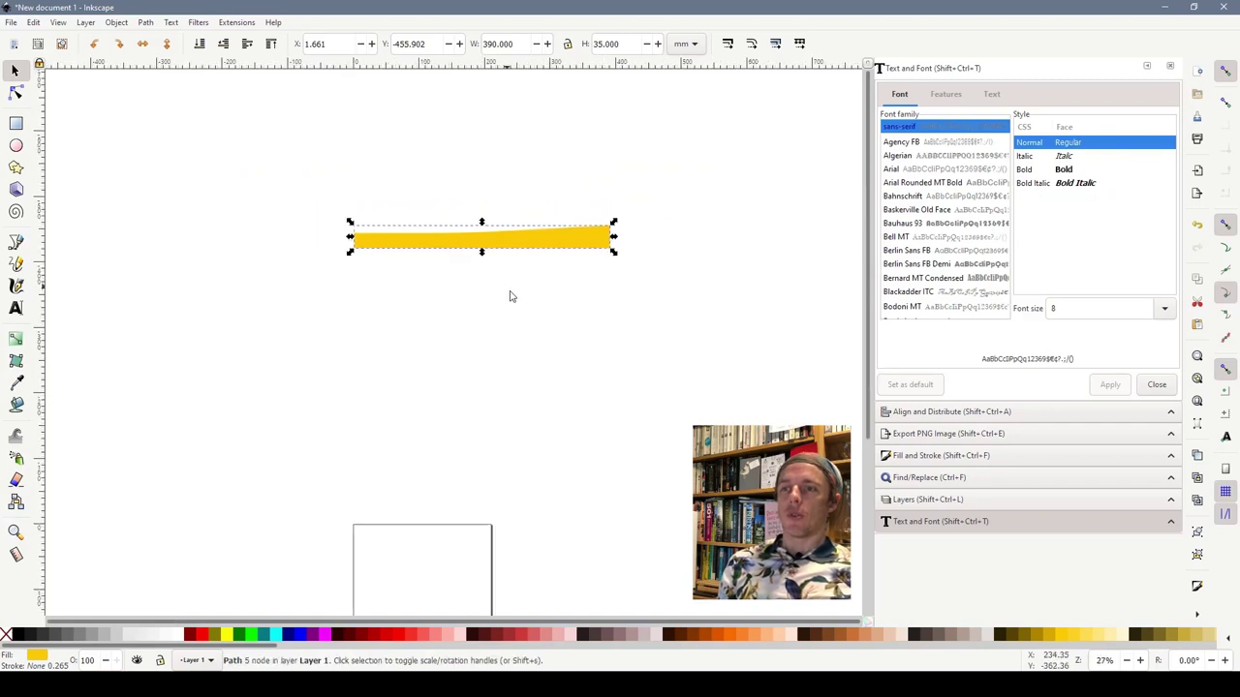
Lay the yellow strip along the A4 page's top edge, running past its right side
{"action": "left_click_drag", "start_coordinate": [541, 213], "coordinate": [462, 550]}
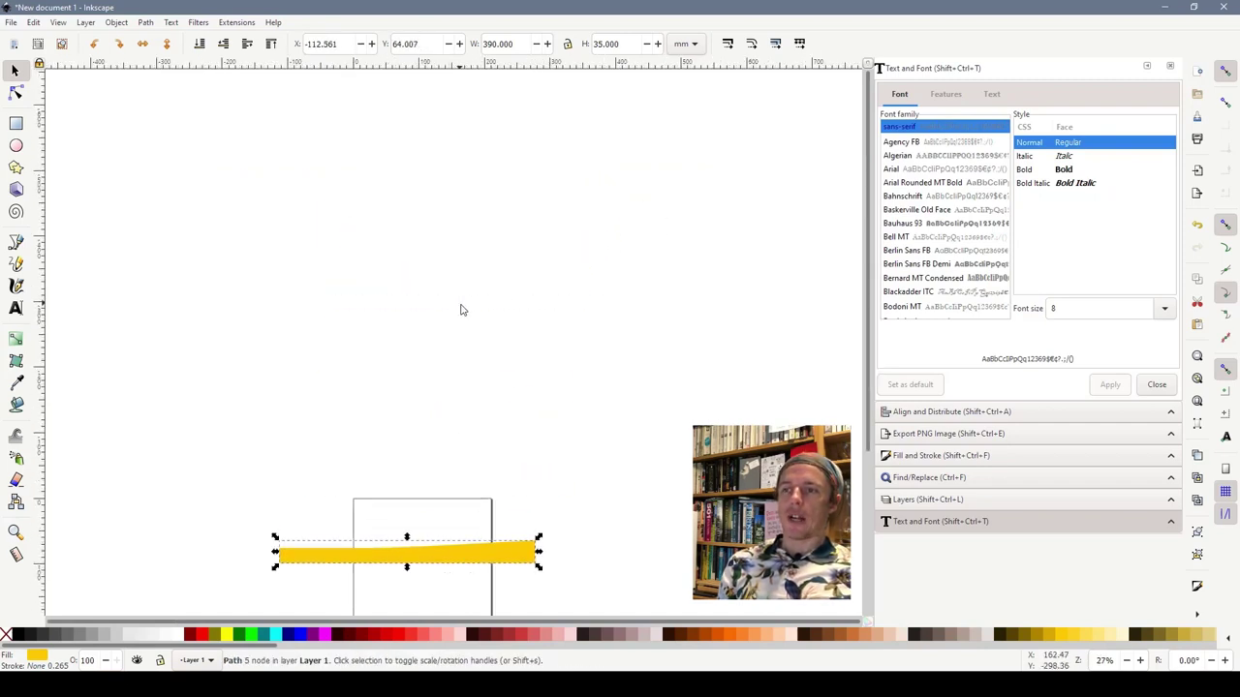
{"action": "scroll", "coordinate": [468, 310], "scroll_direction": "down", "scroll_amount": 5}
{"action": "left_click_drag", "start_coordinate": [446, 368], "coordinate": [495, 378]}
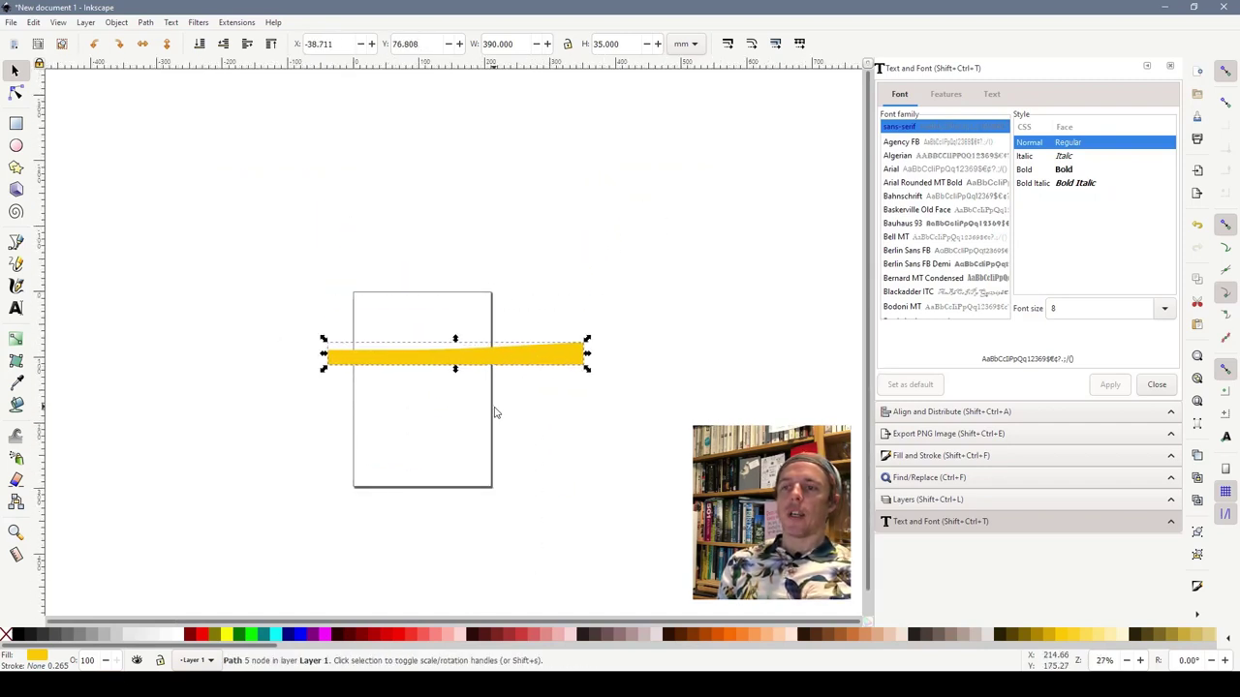
{"action": "scroll", "coordinate": [455, 399], "scroll_direction": "up", "scroll_amount": 1}
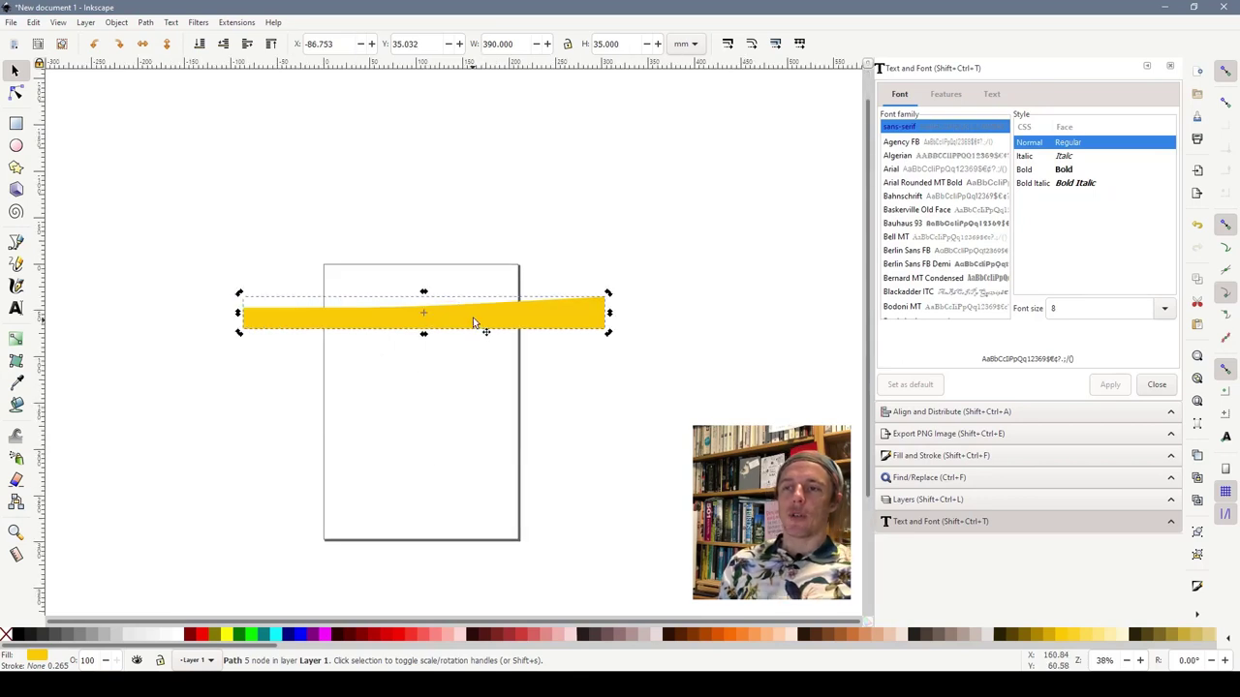
{"action": "left_click_drag", "start_coordinate": [498, 318], "coordinate": [586, 293]}
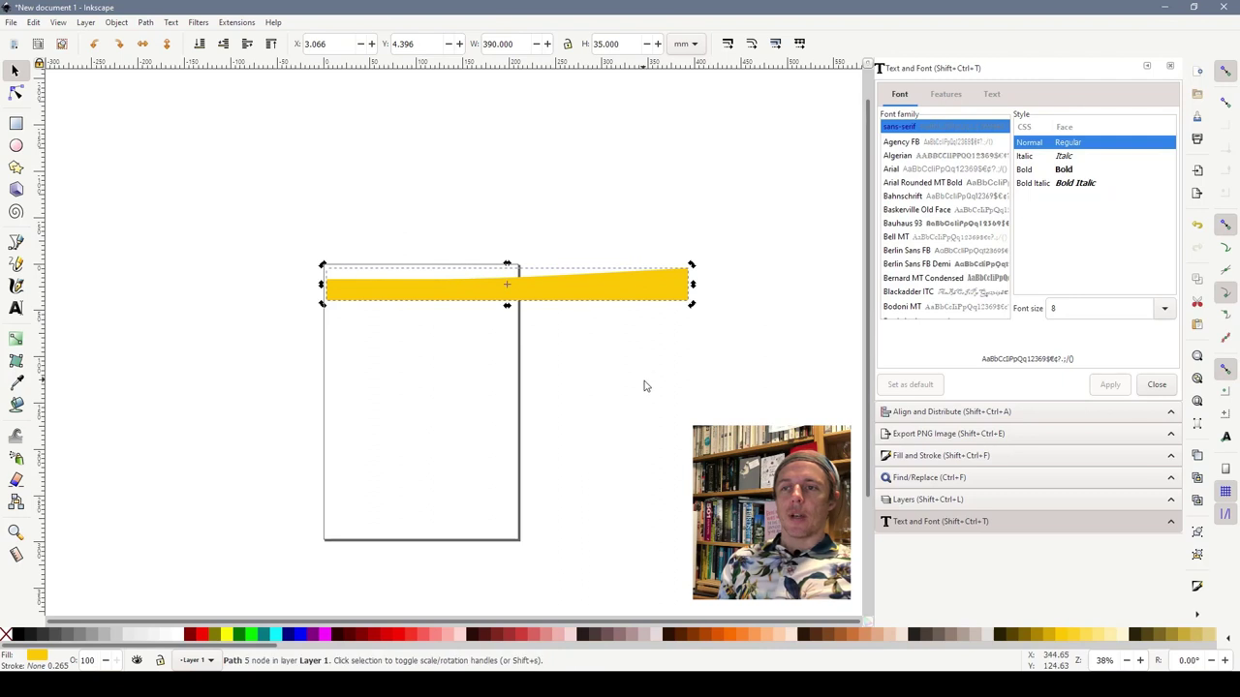
{"action": "left_click", "coordinate": [592, 371]}
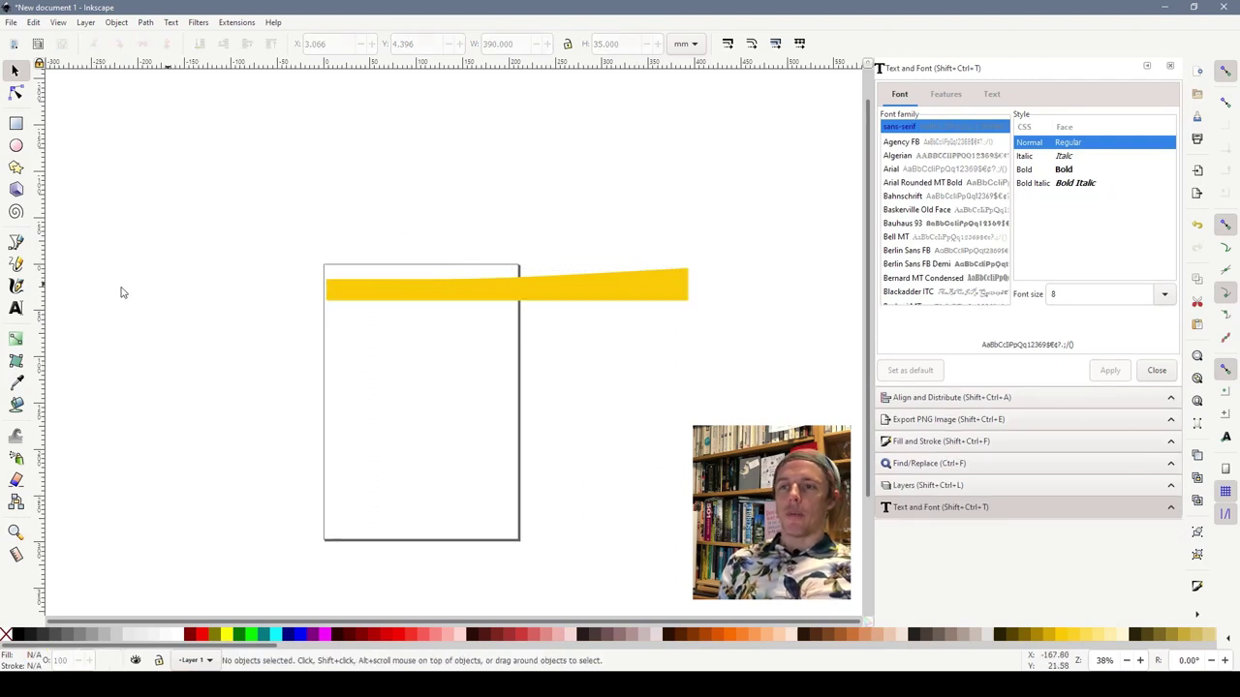
Draw a 208.882 × 106.530 mm red rectangle and position it over the strip inside the page
{"action": "left_click", "coordinate": [15, 123]}
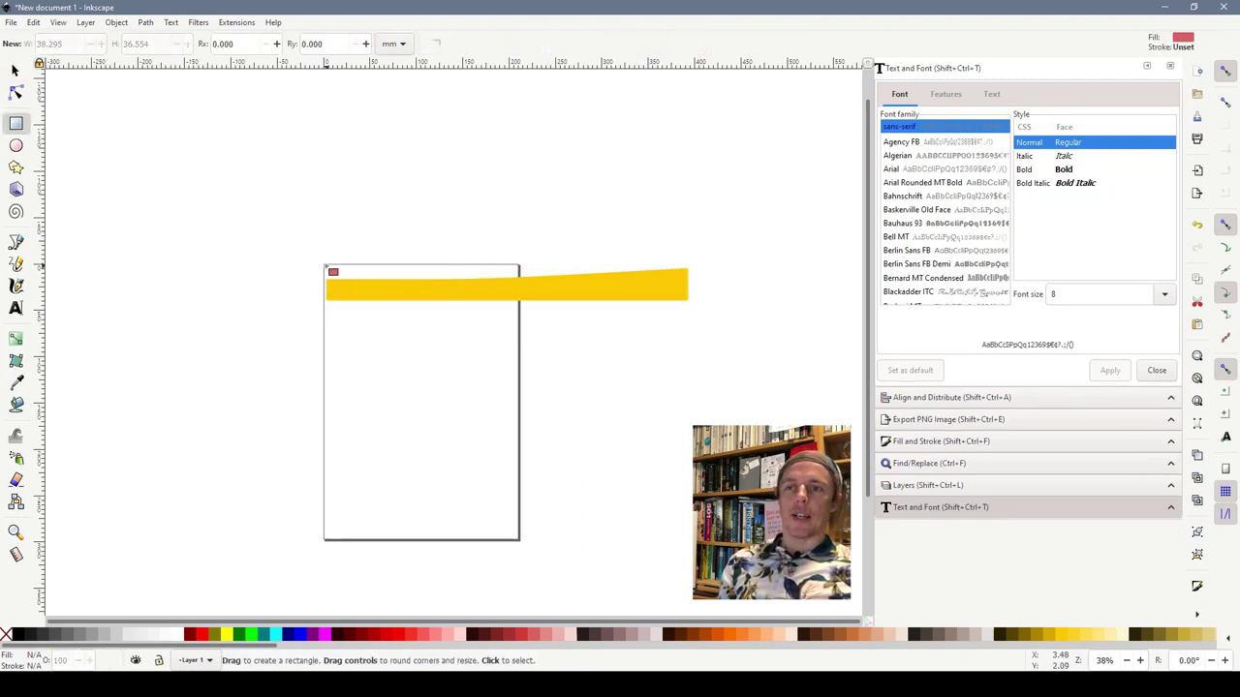
{"action": "left_click_drag", "start_coordinate": [325, 267], "coordinate": [472, 341]}
{"action": "key", "text": "s"}
{"action": "left_click_drag", "start_coordinate": [578, 289], "coordinate": [589, 408]}
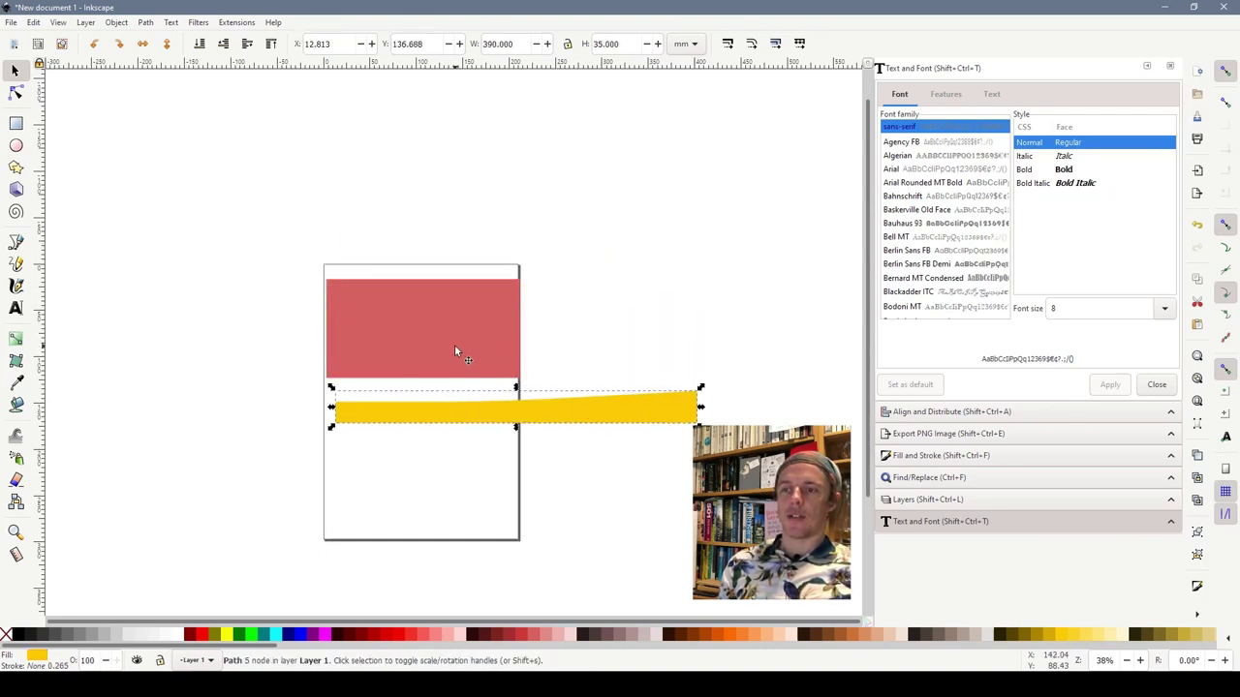
{"action": "left_click_drag", "start_coordinate": [454, 344], "coordinate": [461, 431]}
Cut the strip with the red rectangle via Path > Division, then stack both resulting pieces on the page
{"action": "left_click", "coordinate": [597, 499]}
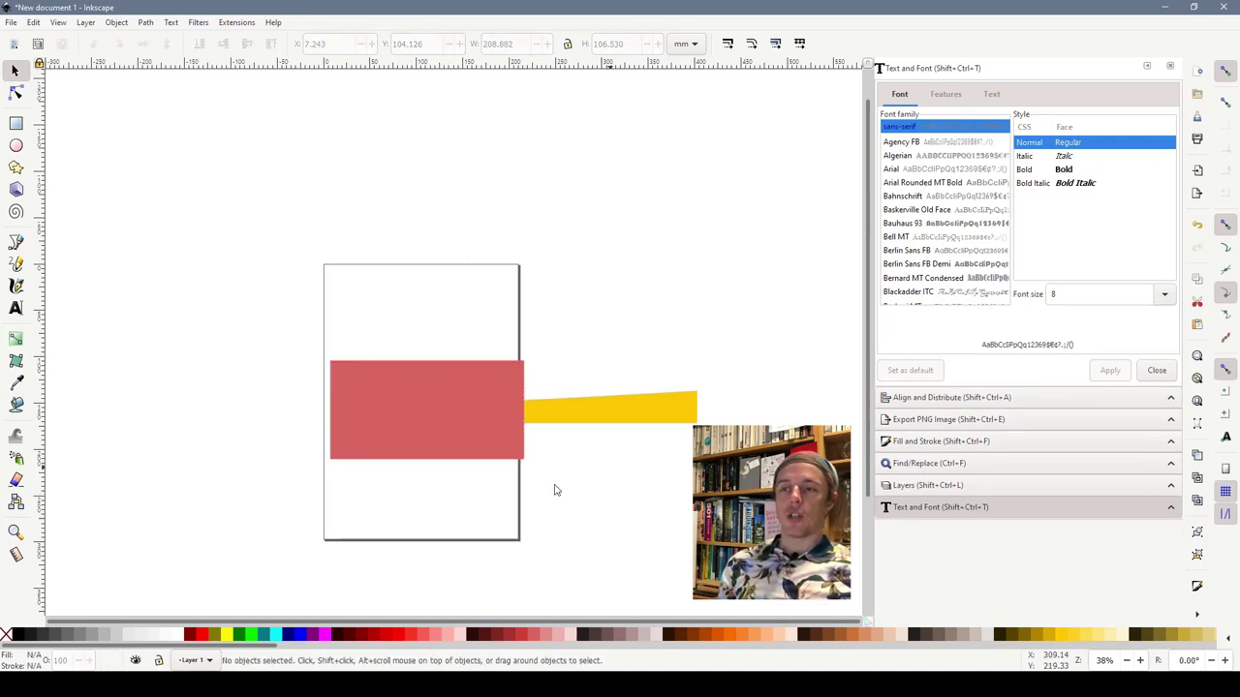
{"action": "left_click", "coordinate": [439, 423]}
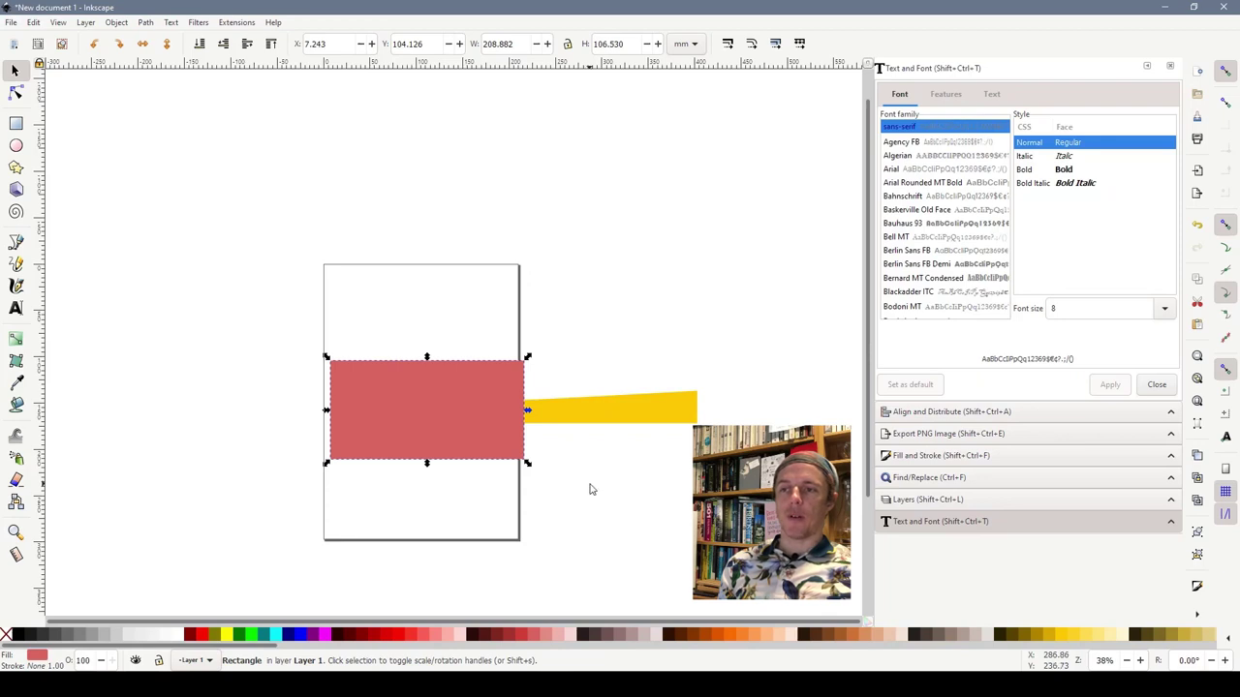
{"action": "left_click", "coordinate": [634, 419], "text": "shift"}
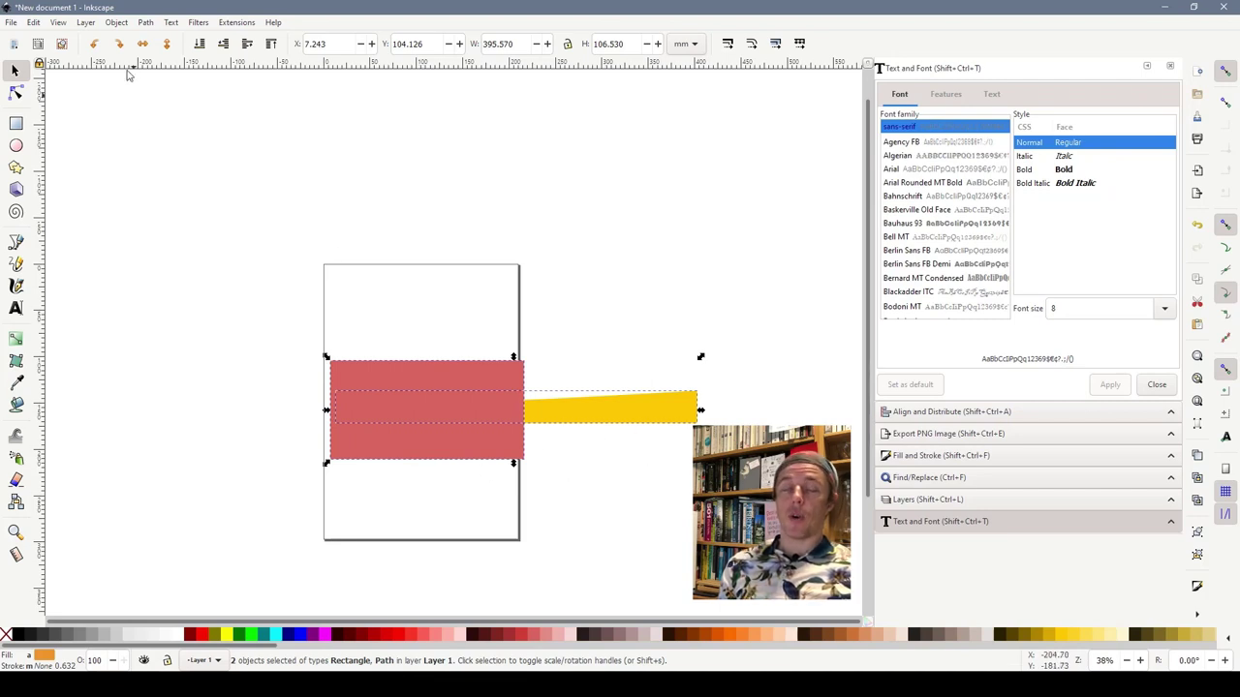
{"action": "left_click", "coordinate": [145, 23]}
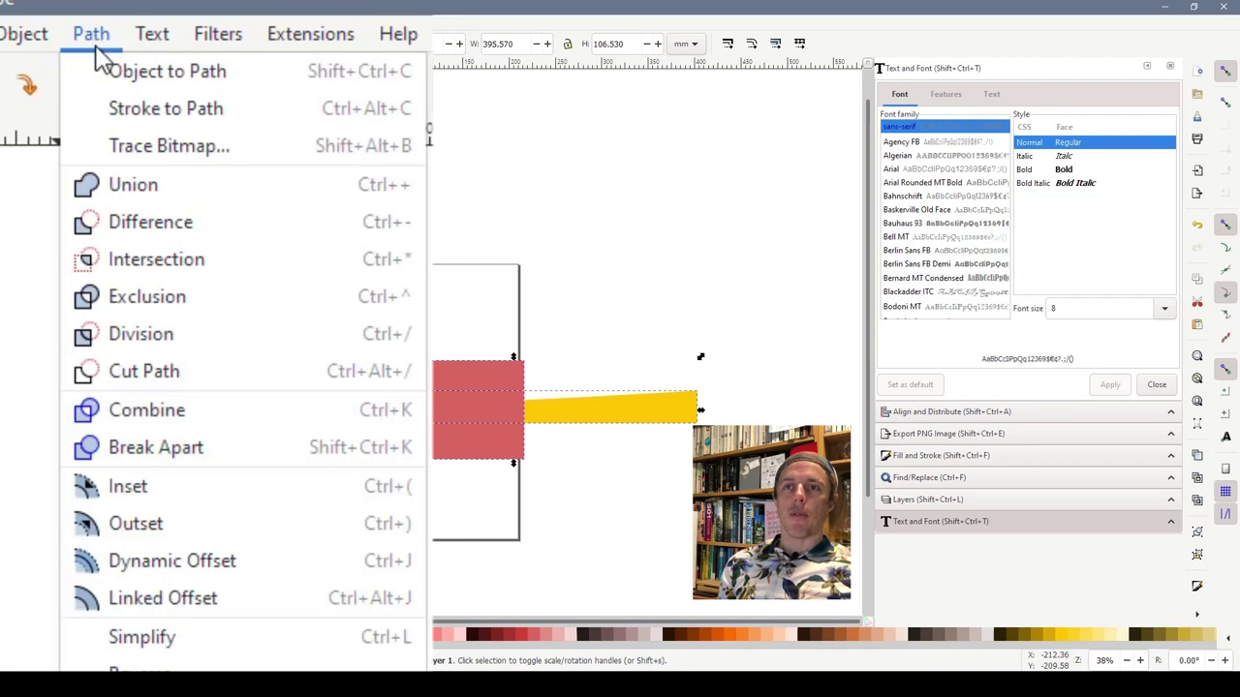
{"action": "left_click", "coordinate": [150, 336]}
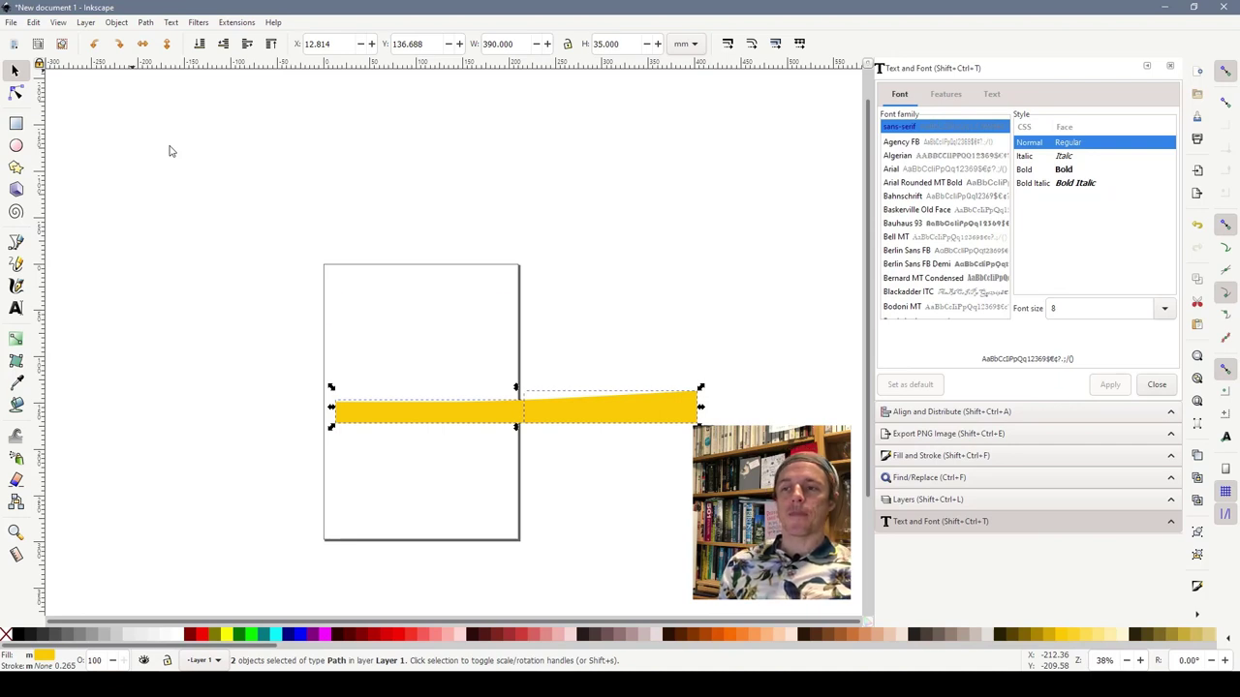
{"action": "left_click_drag", "start_coordinate": [436, 411], "coordinate": [431, 310]}
{"action": "left_click_drag", "start_coordinate": [623, 423], "coordinate": [416, 350]}
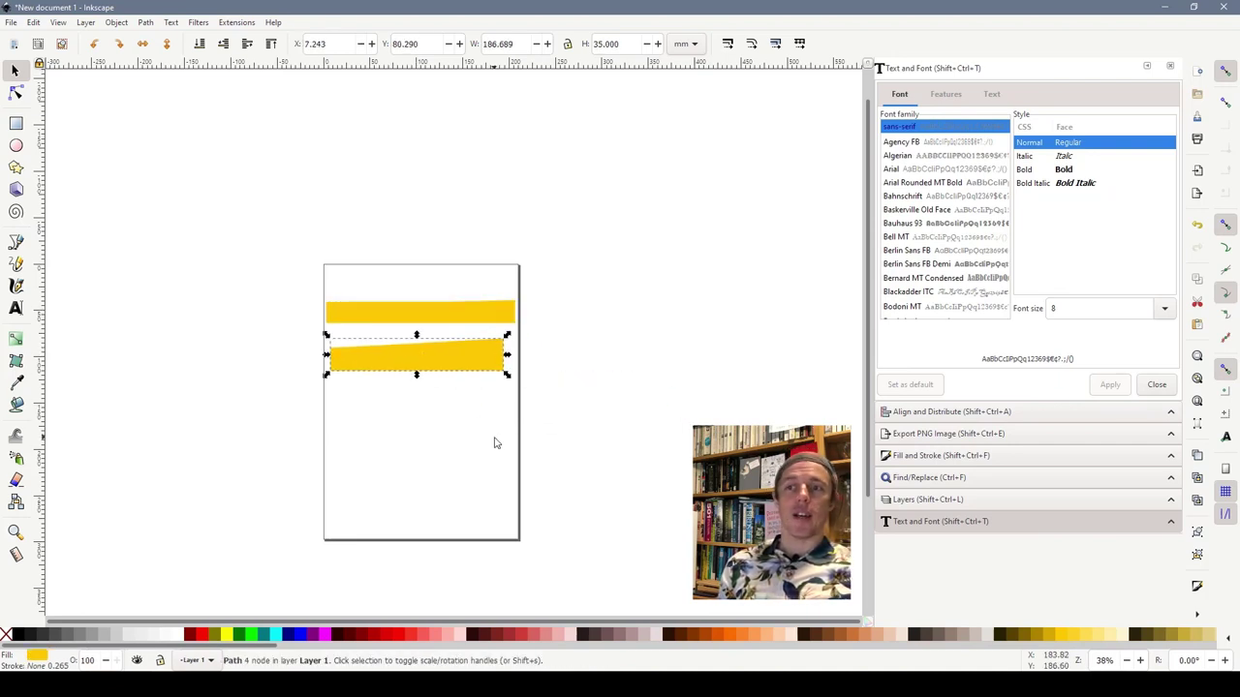
Snap the lower strip piece up under the top piece, cusp to cusp
{"action": "key", "text": "plus"}
{"action": "key", "text": "plus"}
{"action": "left_click_drag", "start_coordinate": [186, 186], "coordinate": [682, 442]}
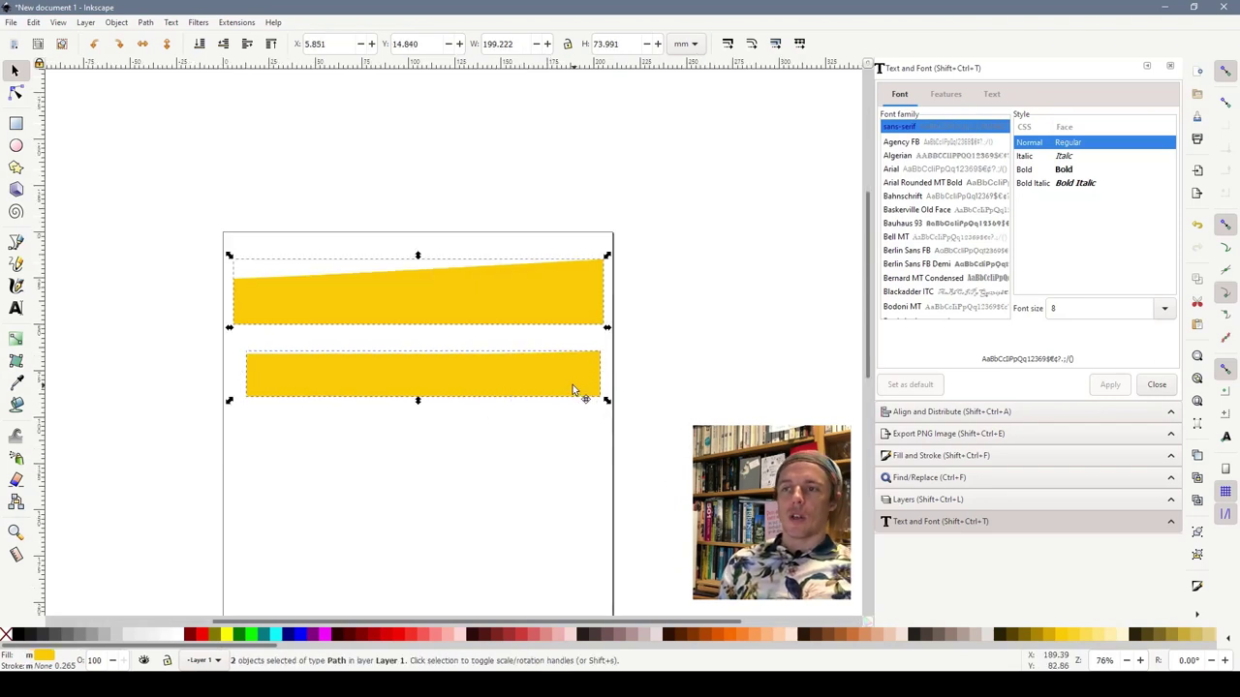
{"action": "left_click_drag", "start_coordinate": [572, 386], "coordinate": [521, 348]}
{"action": "left_click", "coordinate": [520, 443]}
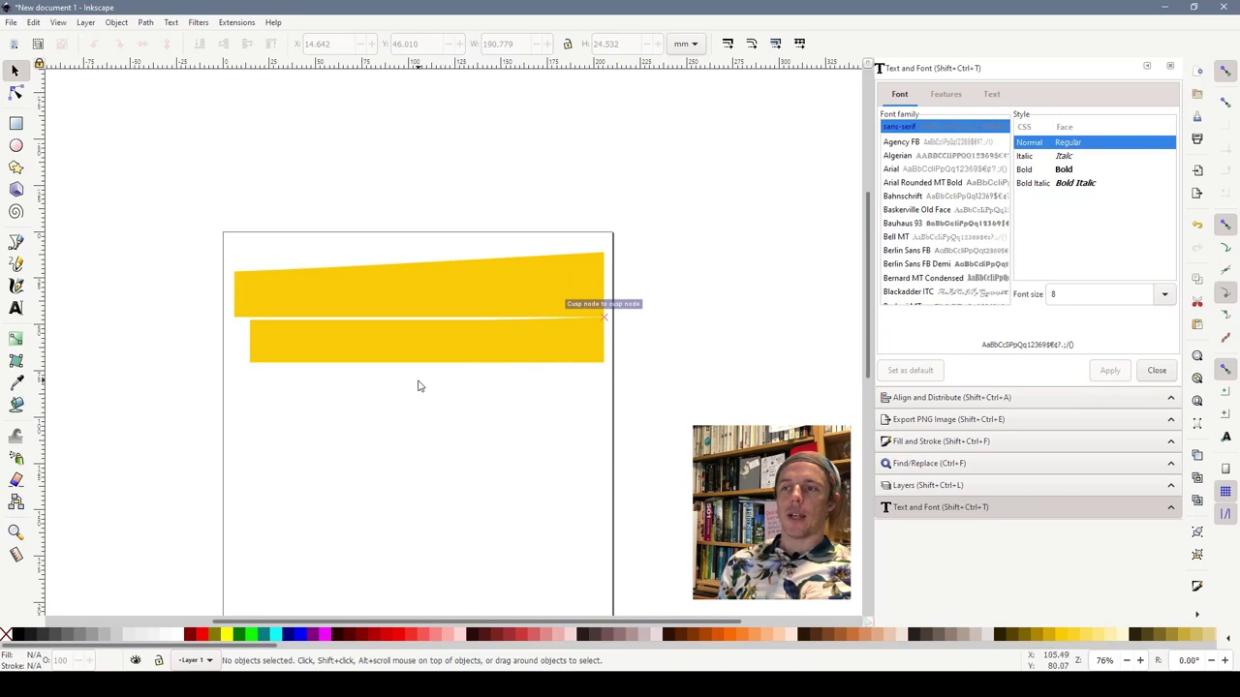
Give both strip pieces a white fill and a 50% grey outline
{"action": "left_click", "coordinate": [392, 300]}
{"action": "left_click", "coordinate": [330, 333], "text": "shift"}
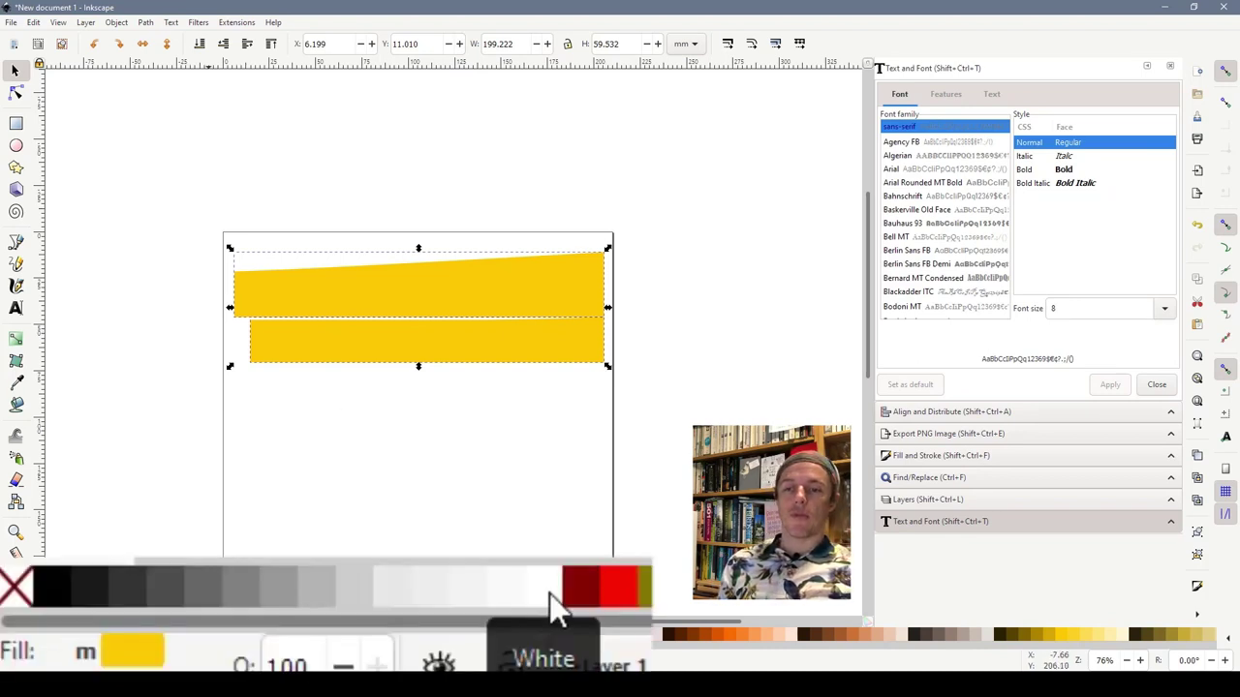
{"action": "left_click", "coordinate": [241, 590], "text": "shift"}
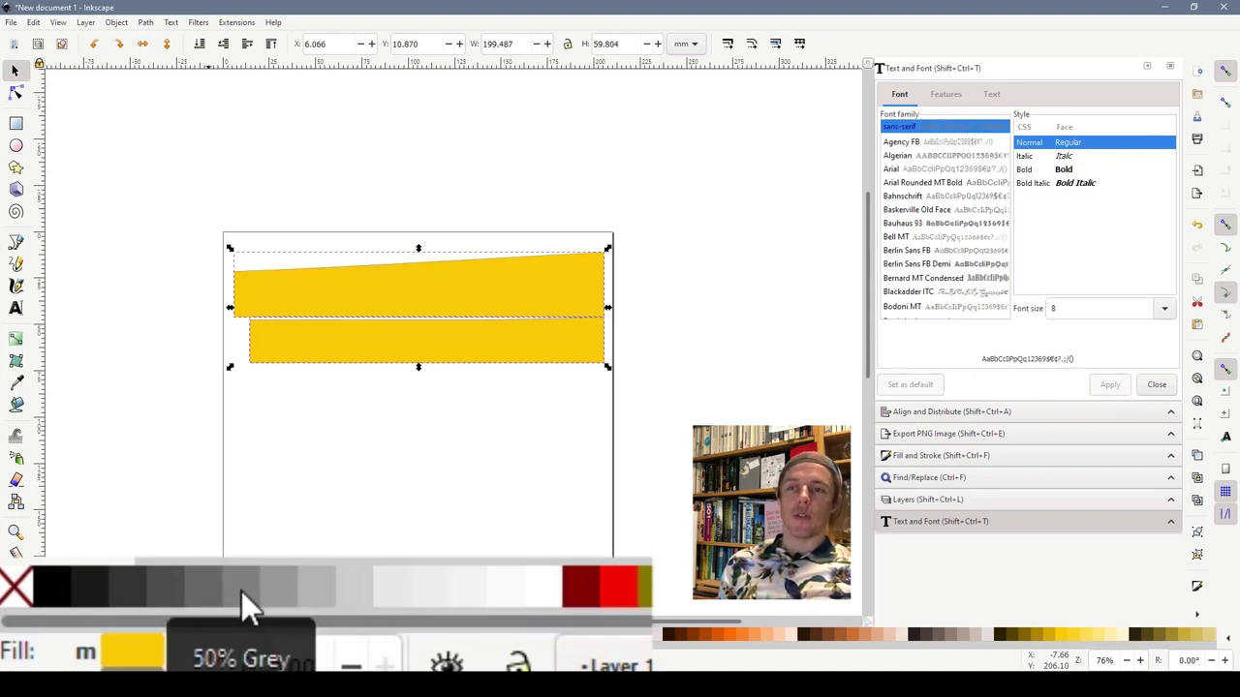
{"action": "left_click", "coordinate": [547, 586]}
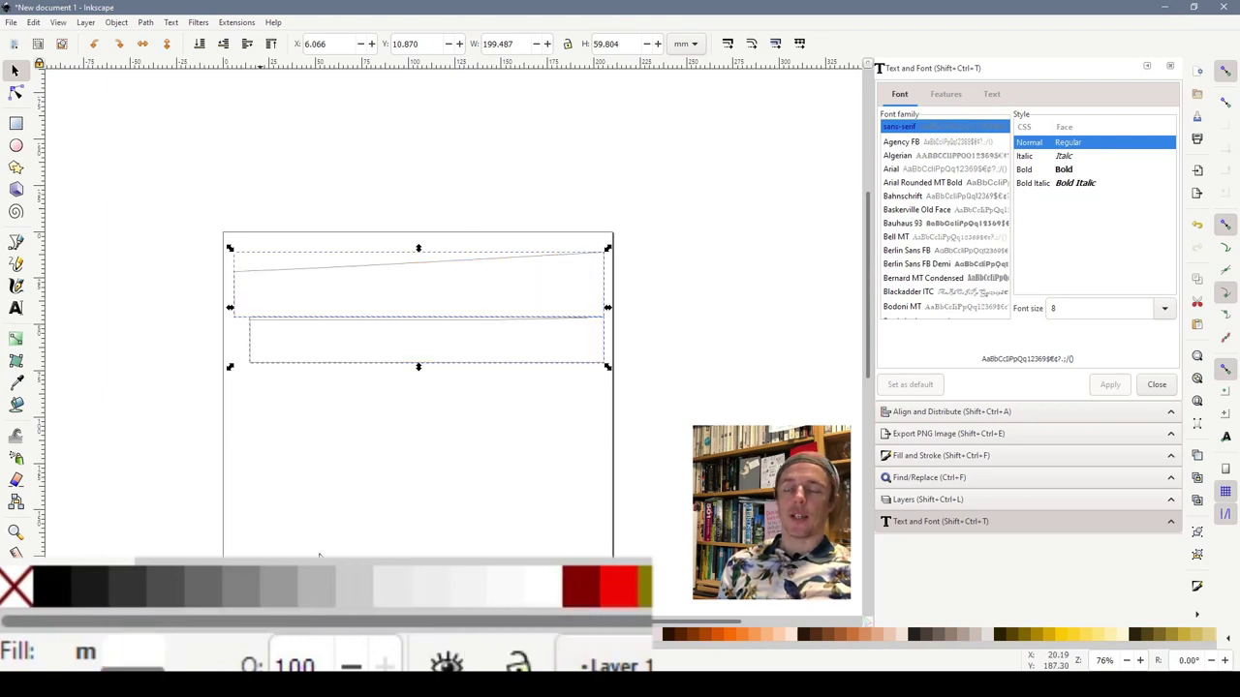
{"action": "left_click", "coordinate": [443, 514]}
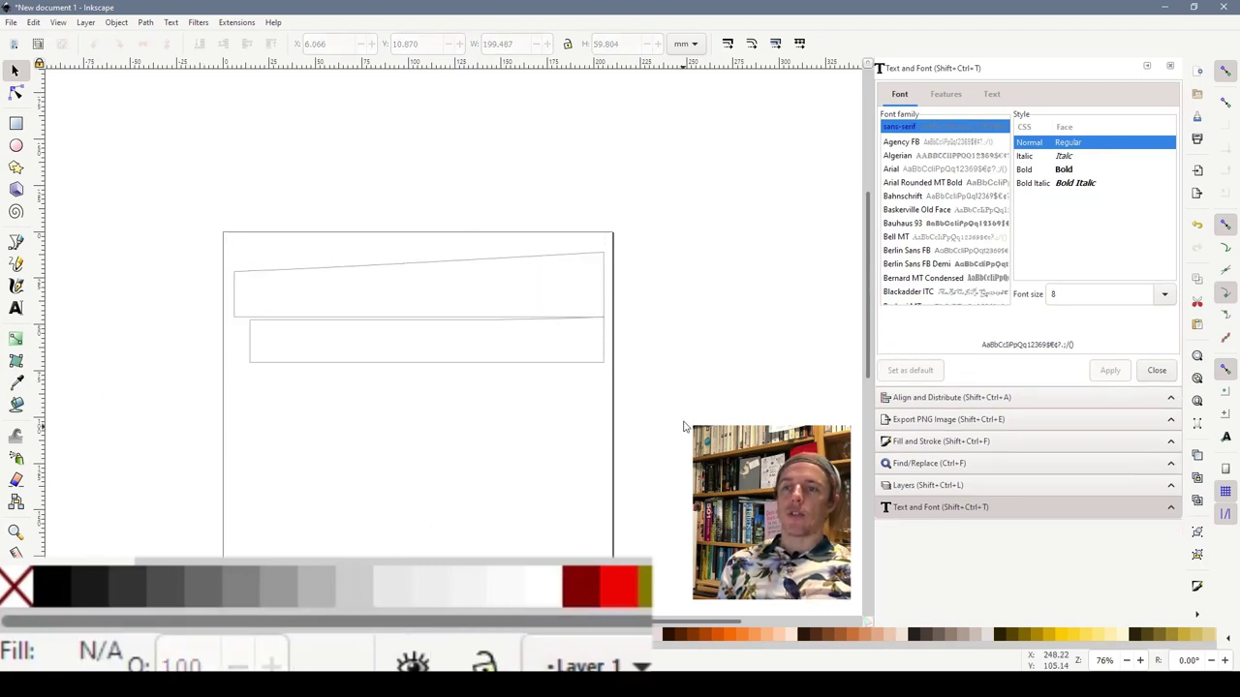
Duplicate the two-piece strip with Edit > Duplicate and move the copy below the original
{"action": "scroll", "coordinate": [684, 429], "scroll_direction": "down", "scroll_amount": 1}
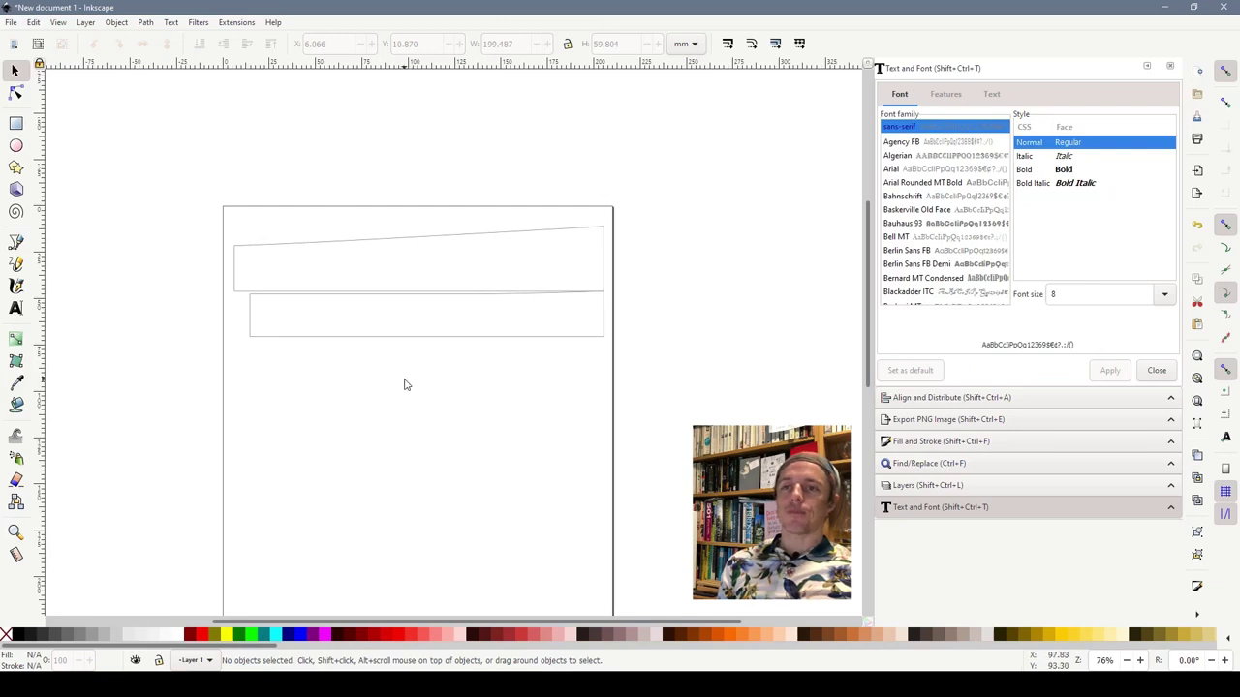
{"action": "scroll", "coordinate": [658, 398], "scroll_direction": "down", "scroll_amount": 1}
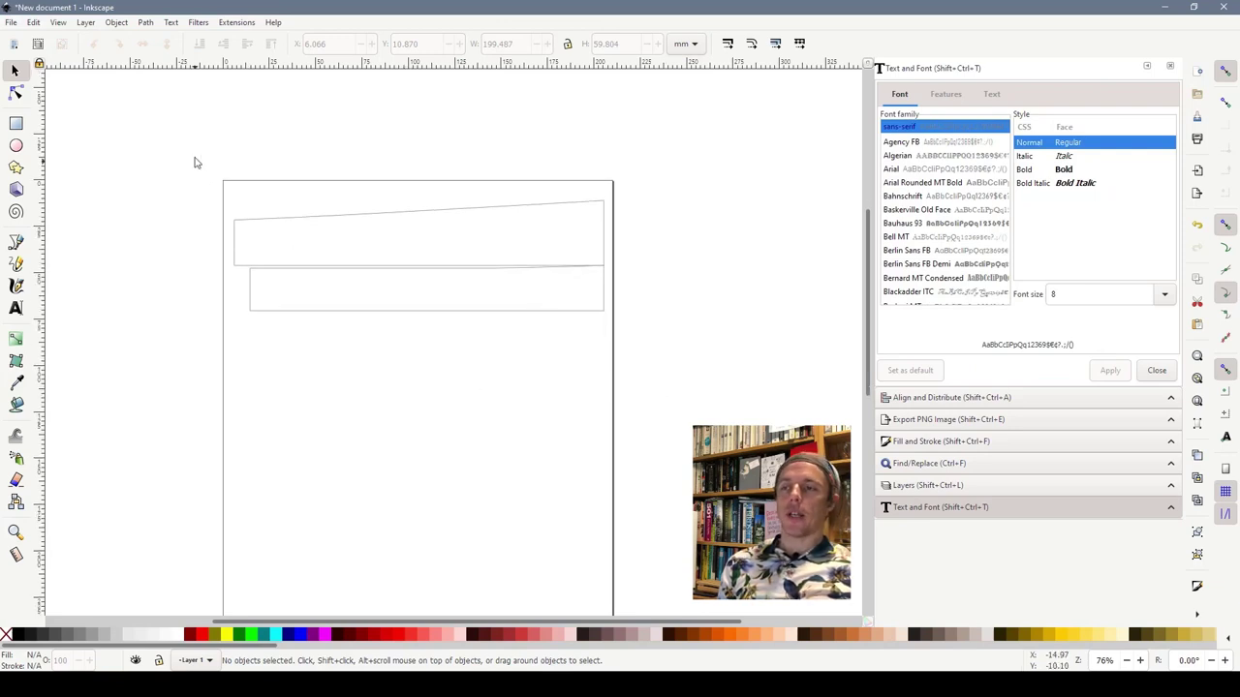
{"action": "left_click_drag", "start_coordinate": [195, 156], "coordinate": [110, 197]}
{"action": "left_click", "coordinate": [257, 225]}
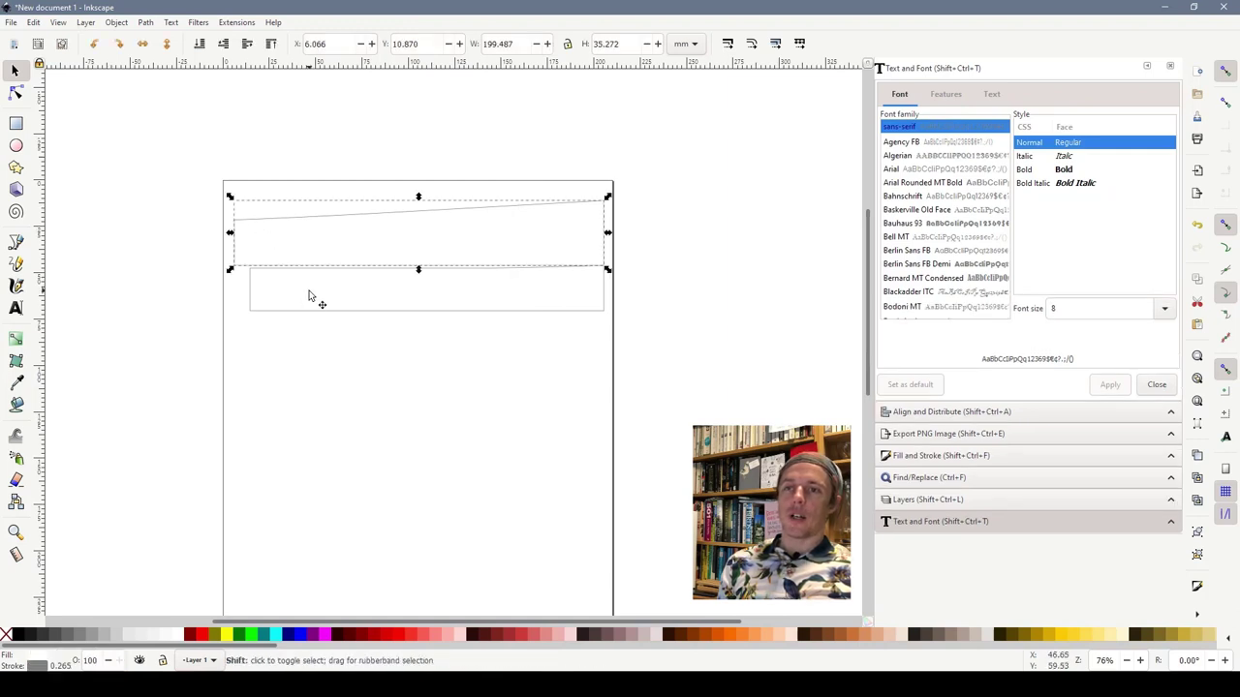
{"action": "left_click", "coordinate": [316, 297], "text": "shift"}
{"action": "left_click", "coordinate": [416, 380]}
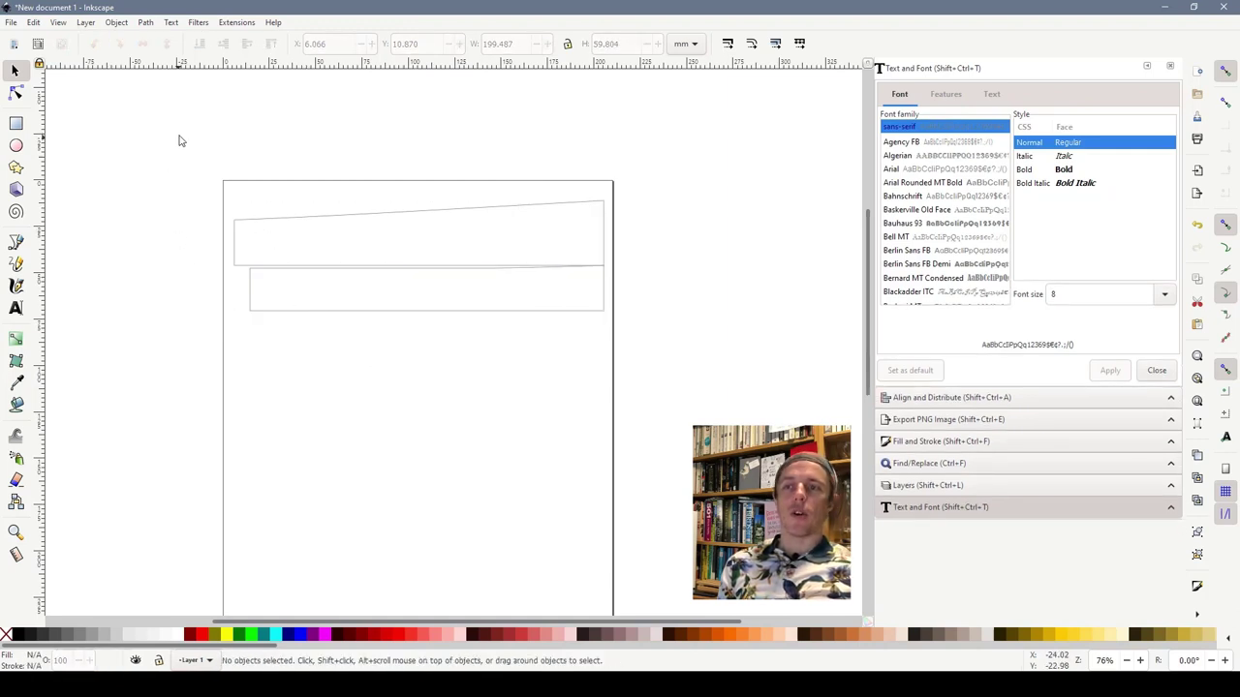
{"action": "left_click_drag", "start_coordinate": [179, 135], "coordinate": [697, 405]}
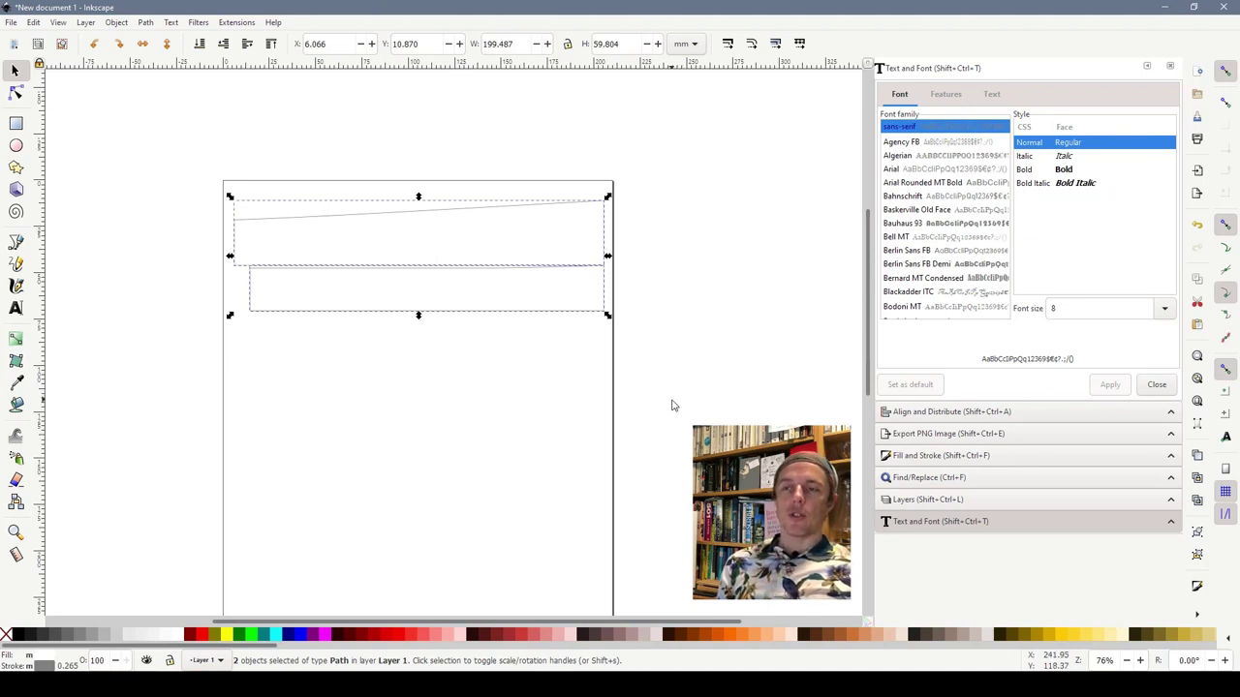
{"action": "key", "text": "ctrl"}
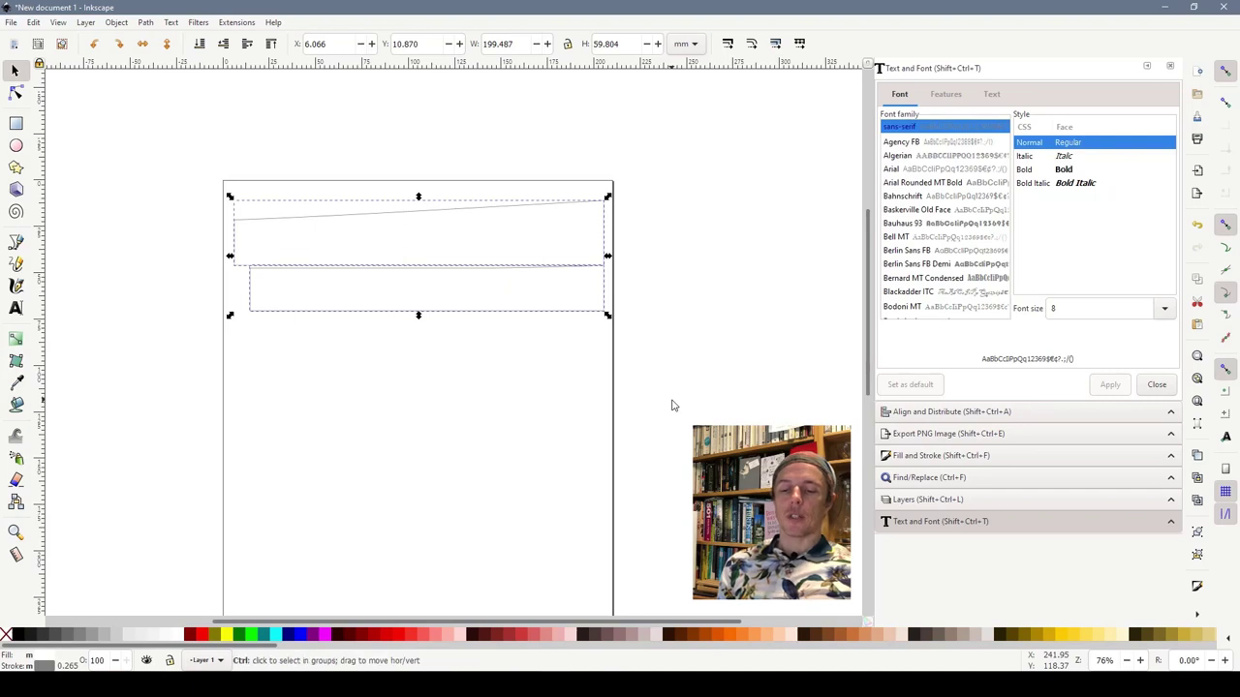
{"action": "left_click", "coordinate": [33, 22]}
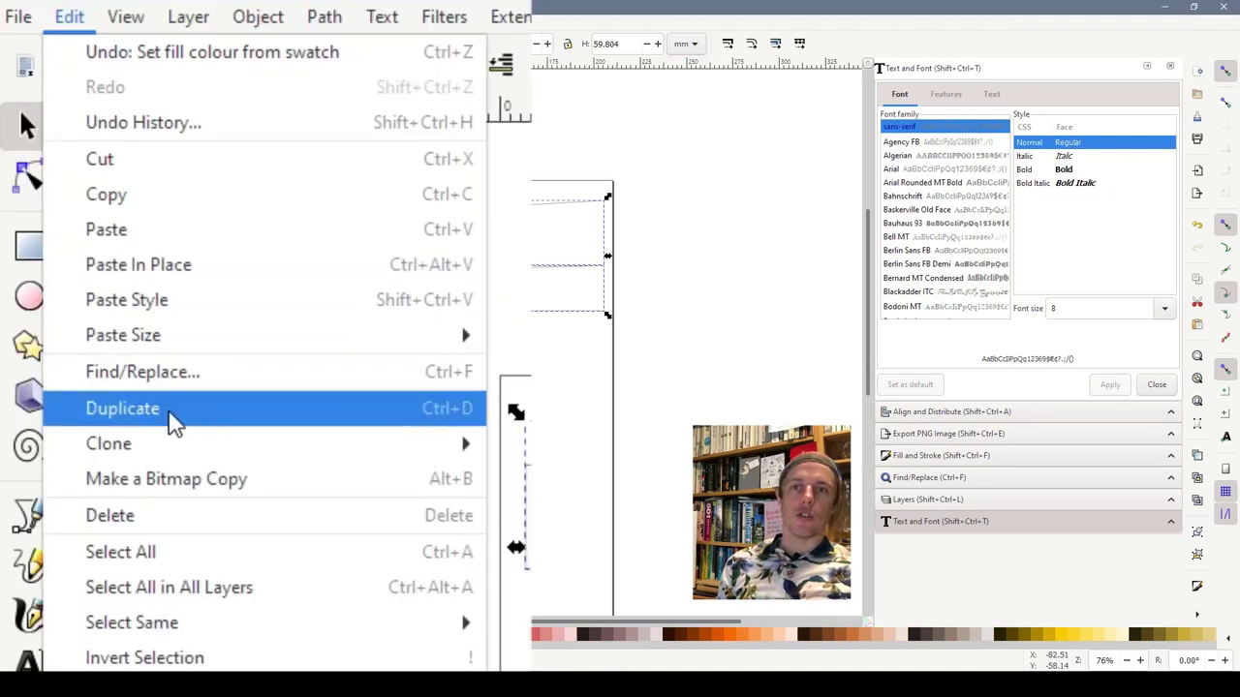
{"action": "left_click", "coordinate": [164, 409]}
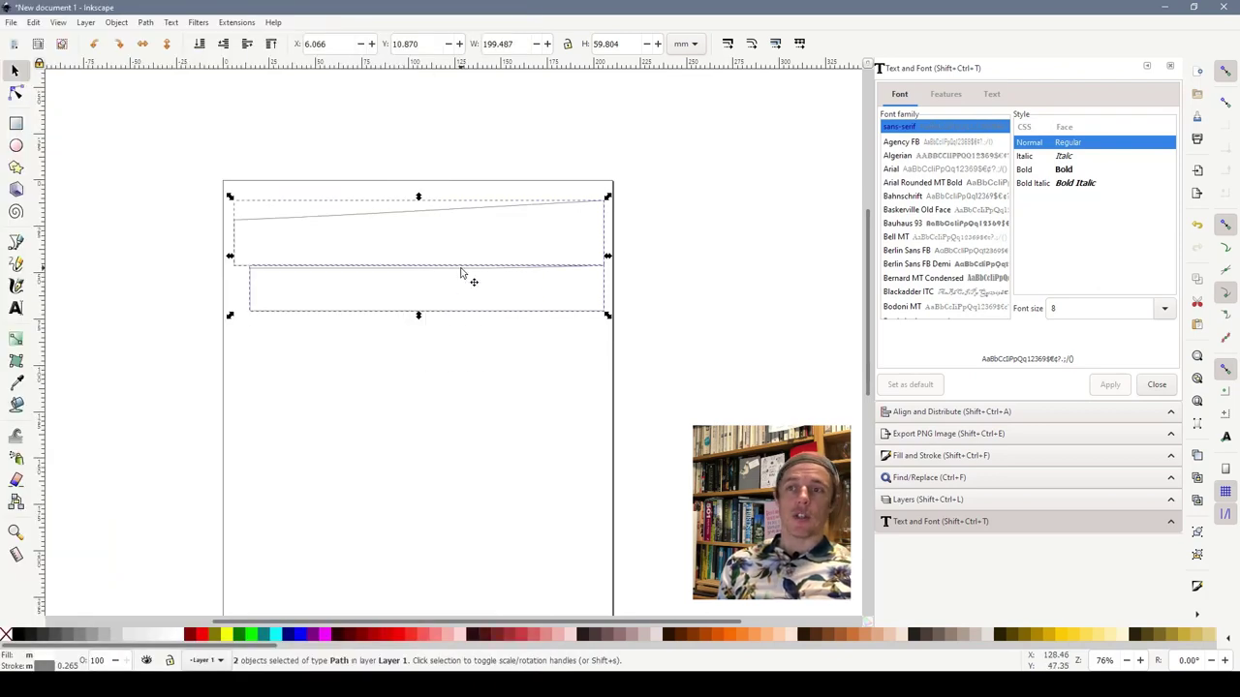
{"action": "left_click_drag", "start_coordinate": [461, 274], "coordinate": [462, 404]}
Make a third copy with Ctrl+D and move it further down the page
{"action": "scroll", "coordinate": [694, 358], "scroll_direction": "down", "scroll_amount": 3}
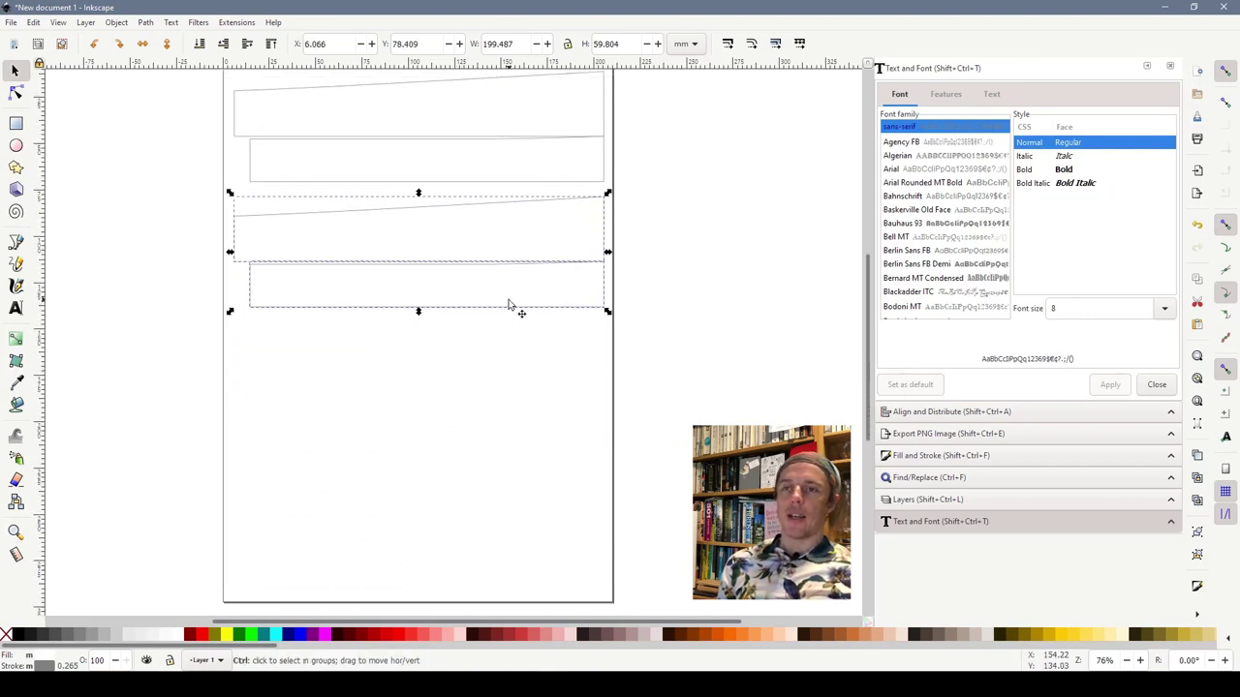
{"action": "key", "text": "ctrl+d"}
{"action": "left_click_drag", "start_coordinate": [475, 207], "coordinate": [471, 338]}
{"action": "scroll", "coordinate": [742, 393], "scroll_direction": "up", "scroll_amount": 3}
{"action": "left_click", "coordinate": [689, 357]}
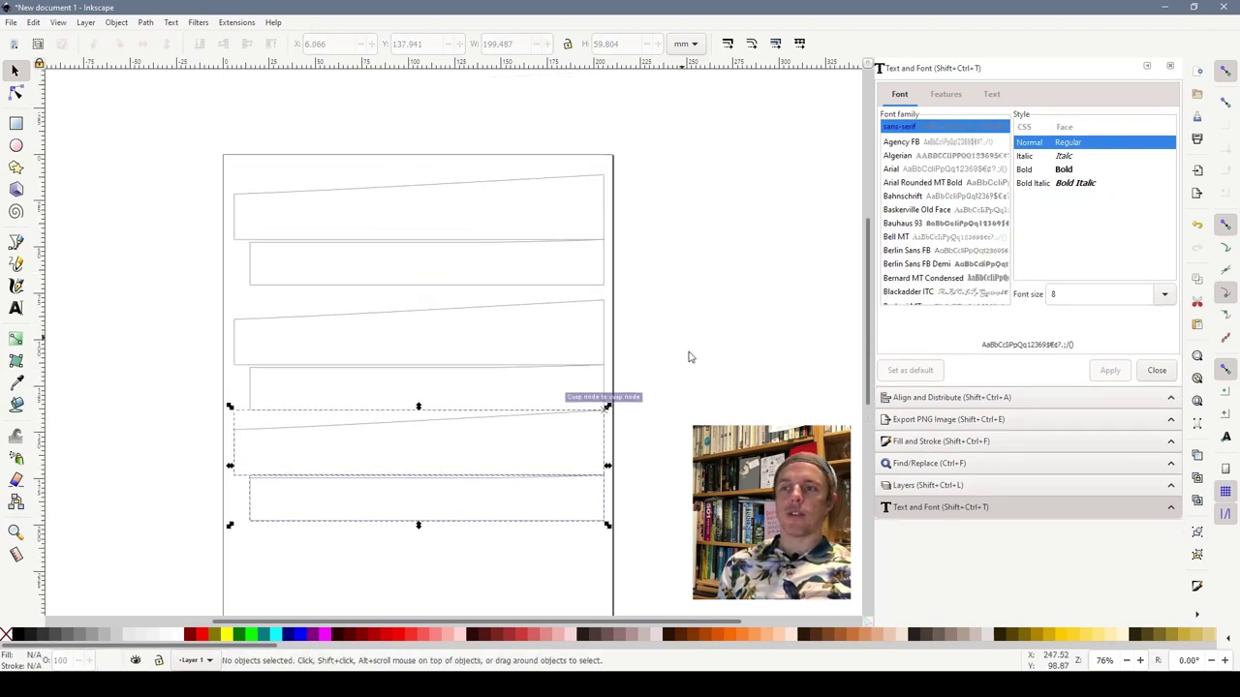
Move the last 191.043 × 24.801 mm lower piece near the page bottom
{"action": "scroll", "coordinate": [688, 357], "scroll_direction": "down", "scroll_amount": 1}
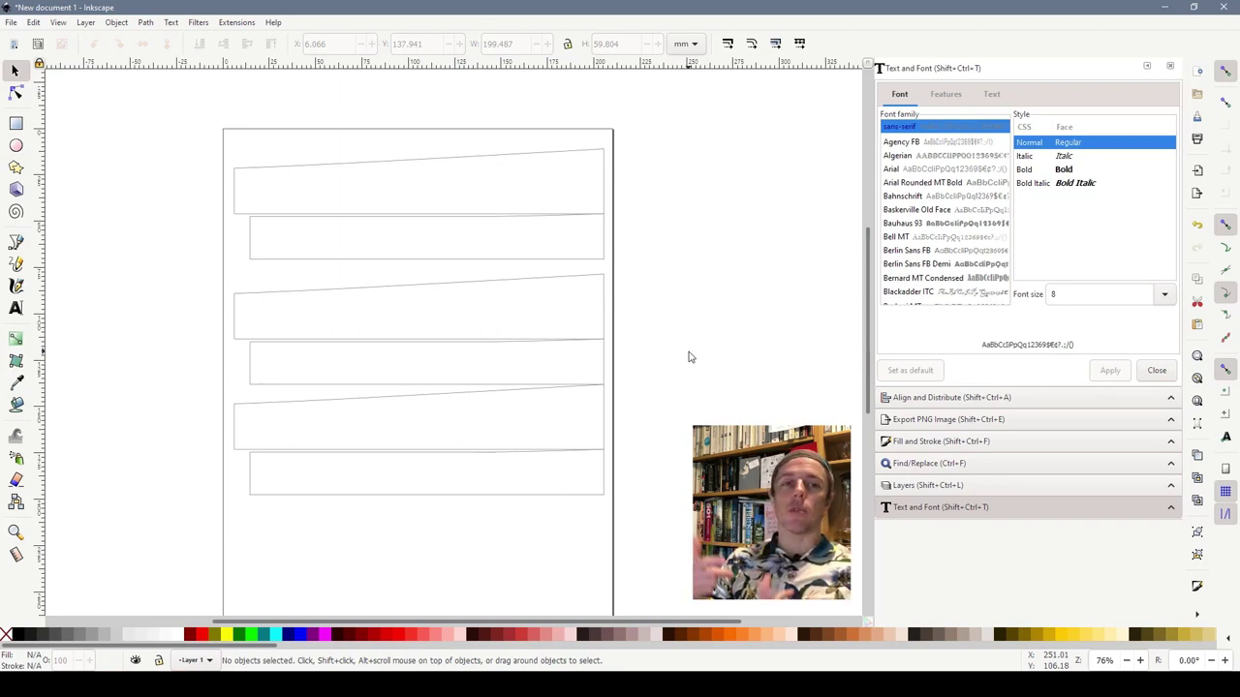
{"action": "scroll", "coordinate": [521, 458], "scroll_direction": "down", "scroll_amount": 4}
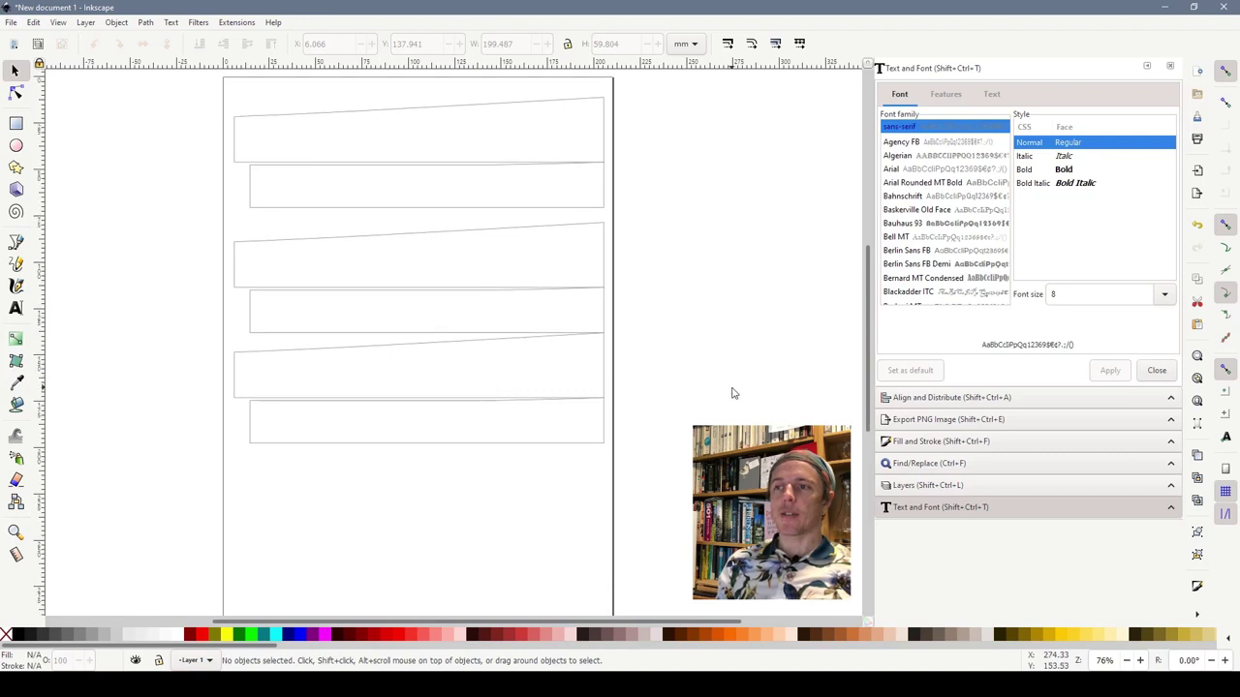
{"action": "left_click", "coordinate": [488, 391]}
{"action": "left_click_drag", "start_coordinate": [490, 394], "coordinate": [475, 558]}
{"action": "key", "text": "Escape"}
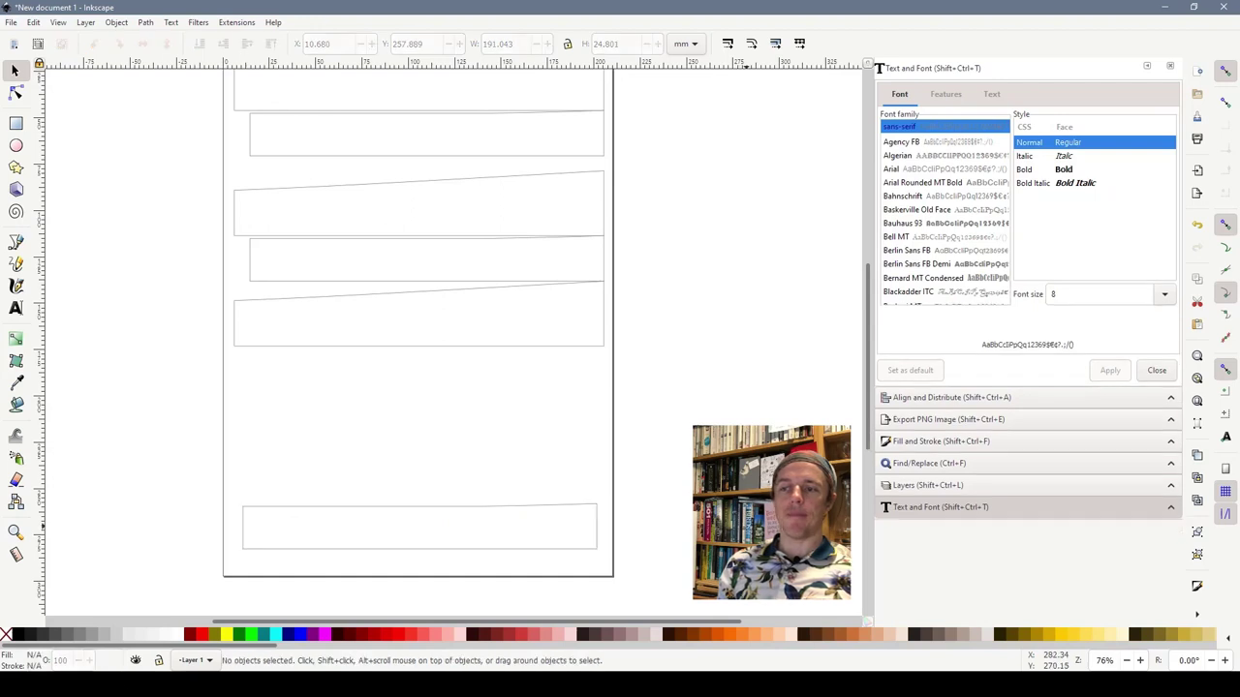
{"action": "scroll", "coordinate": [650, 539], "scroll_direction": "up", "scroll_amount": 3}
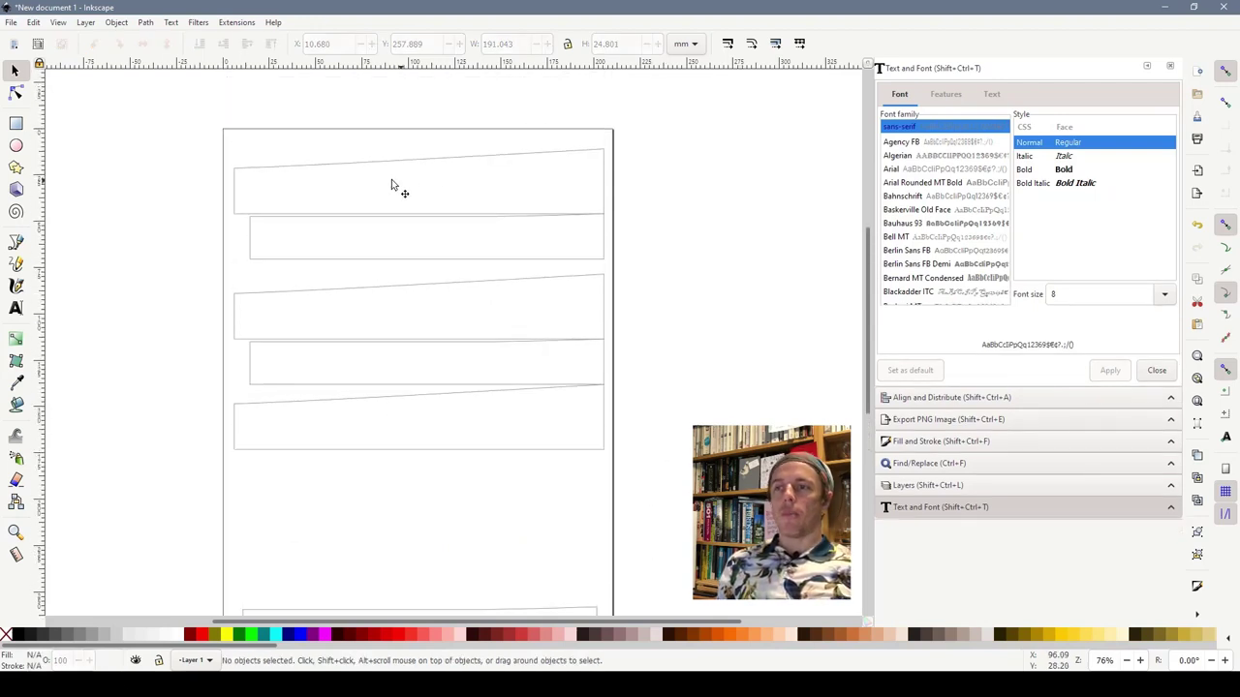
{"action": "scroll", "coordinate": [418, 339], "scroll_direction": "down", "scroll_amount": 2}
{"action": "scroll", "coordinate": [716, 397], "scroll_direction": "up", "scroll_amount": 1}
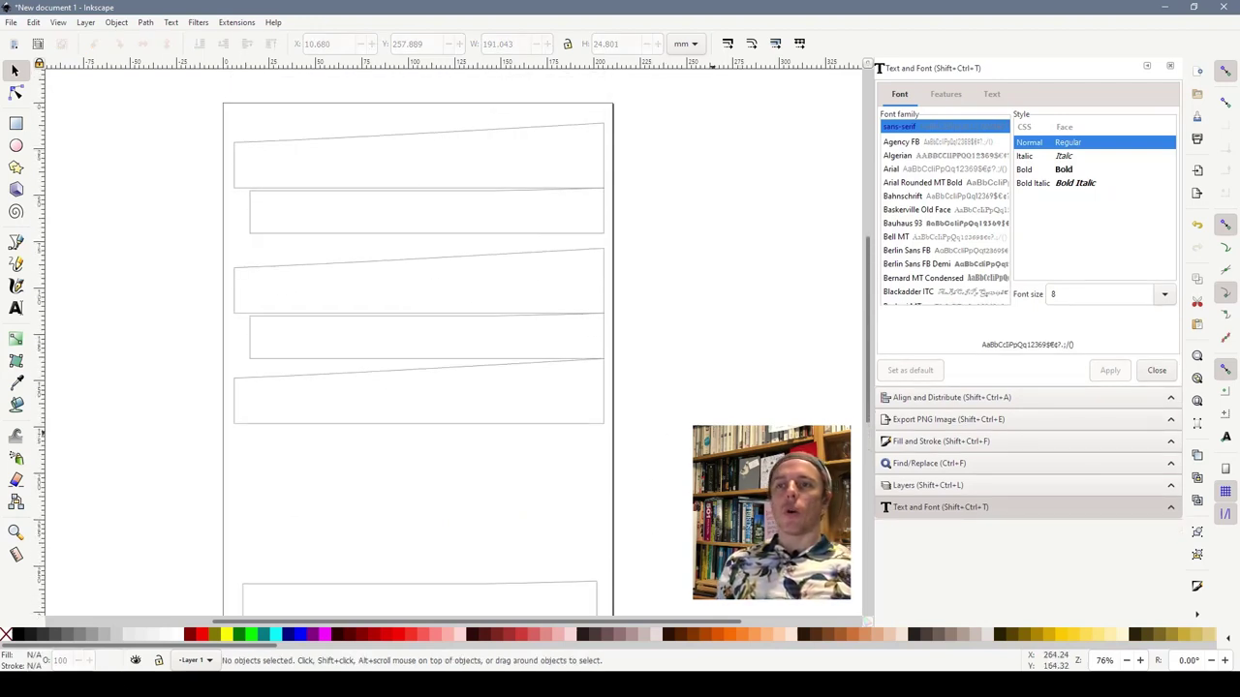
{"action": "scroll", "coordinate": [717, 397], "scroll_direction": "down", "scroll_amount": 1}
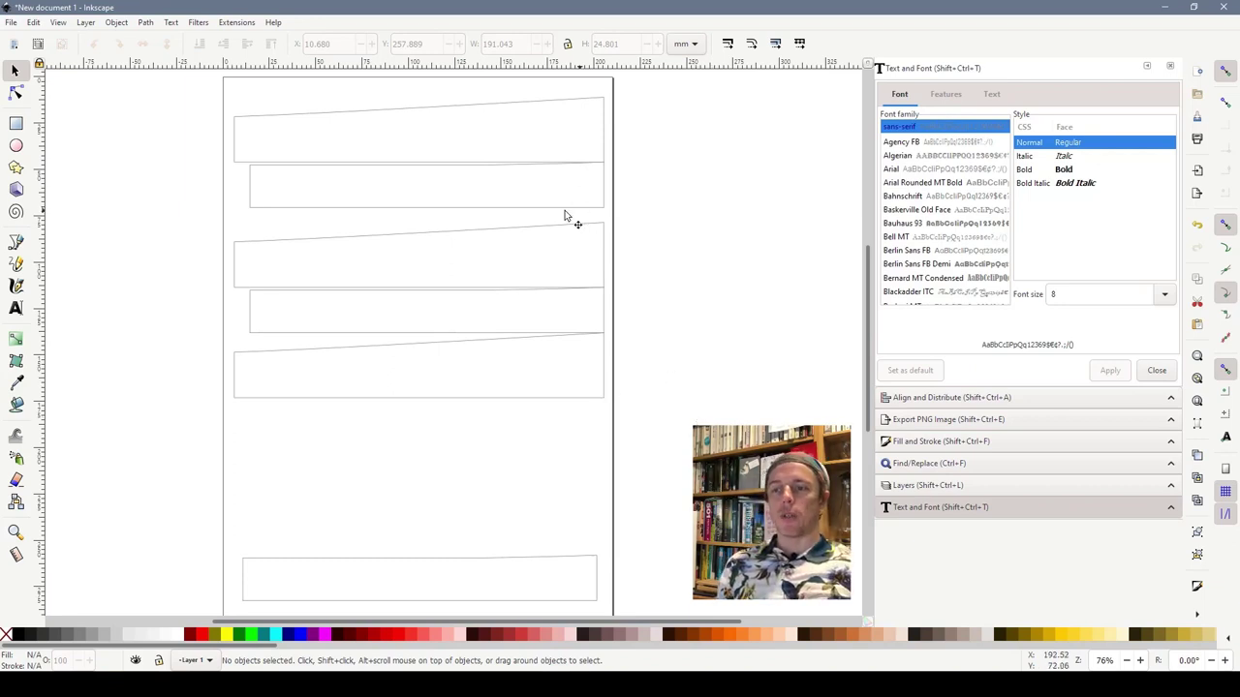
Distribute all six pieces' centres evenly down the page and align the lower rectangles' left edges
{"action": "scroll", "coordinate": [500, 258], "scroll_direction": "down", "scroll_amount": 1}
{"action": "mouse_move", "coordinate": [277, 102]}
{"action": "left_mouse_down"}
{"action": "mouse_move", "coordinate": [562, 474]}
{"action": "mouse_move", "coordinate": [648, 543]}
{"action": "left_mouse_up"}
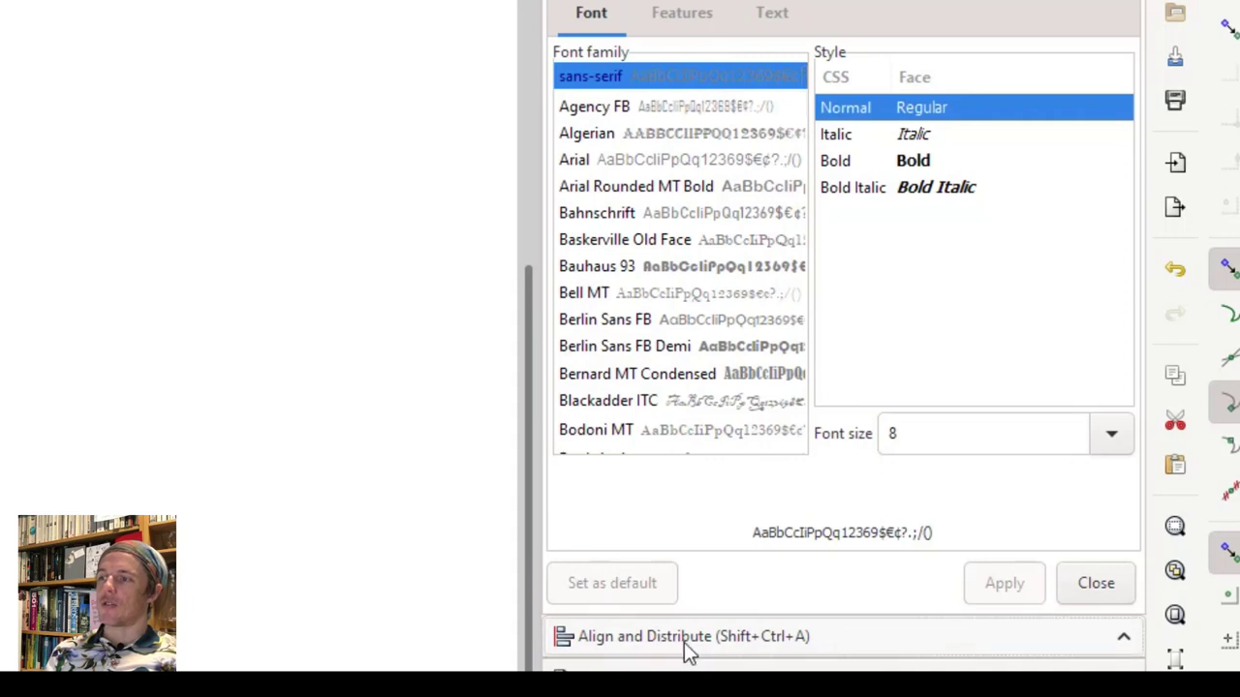
{"action": "left_click", "coordinate": [684, 644]}
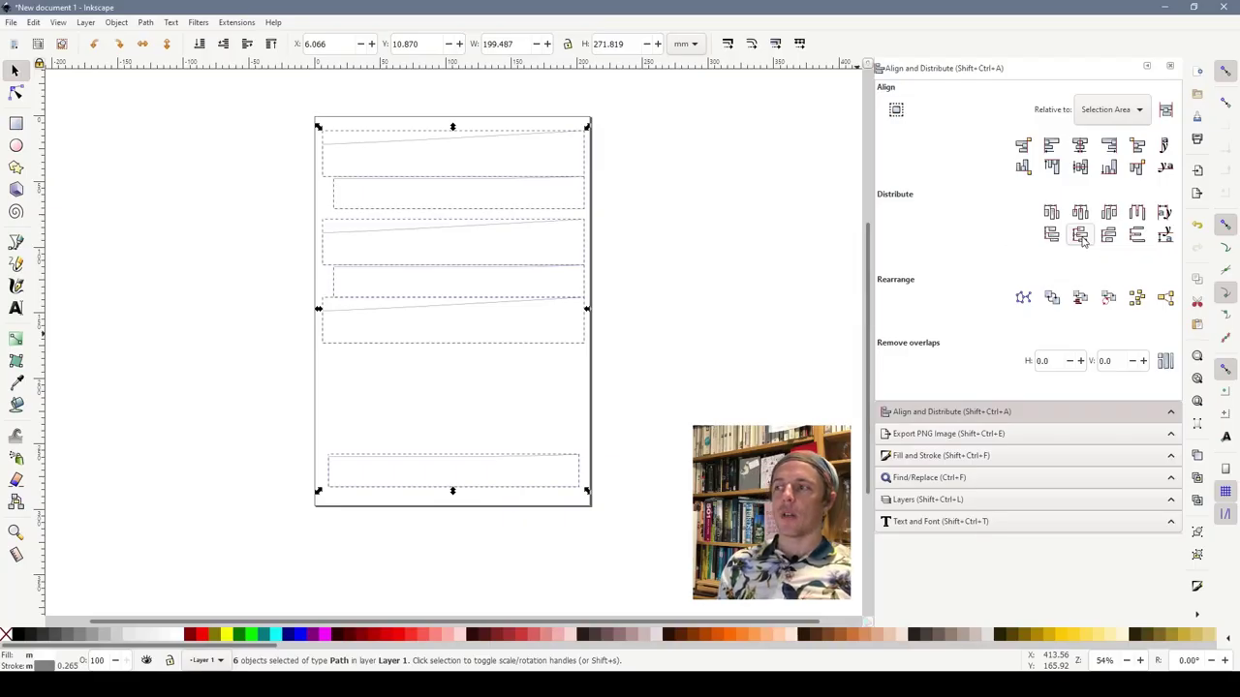
{"action": "left_click", "coordinate": [1081, 237]}
{"action": "left_click", "coordinate": [670, 389]}
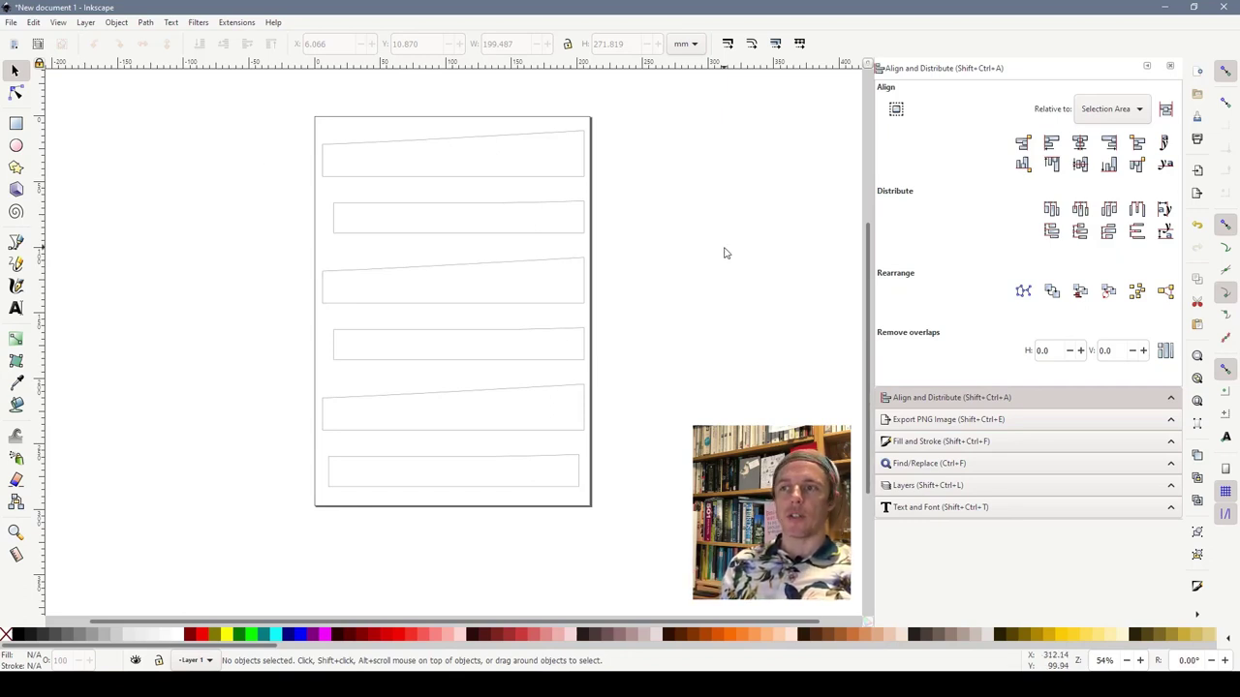
{"action": "key", "text": "ctrl+shift+z"}
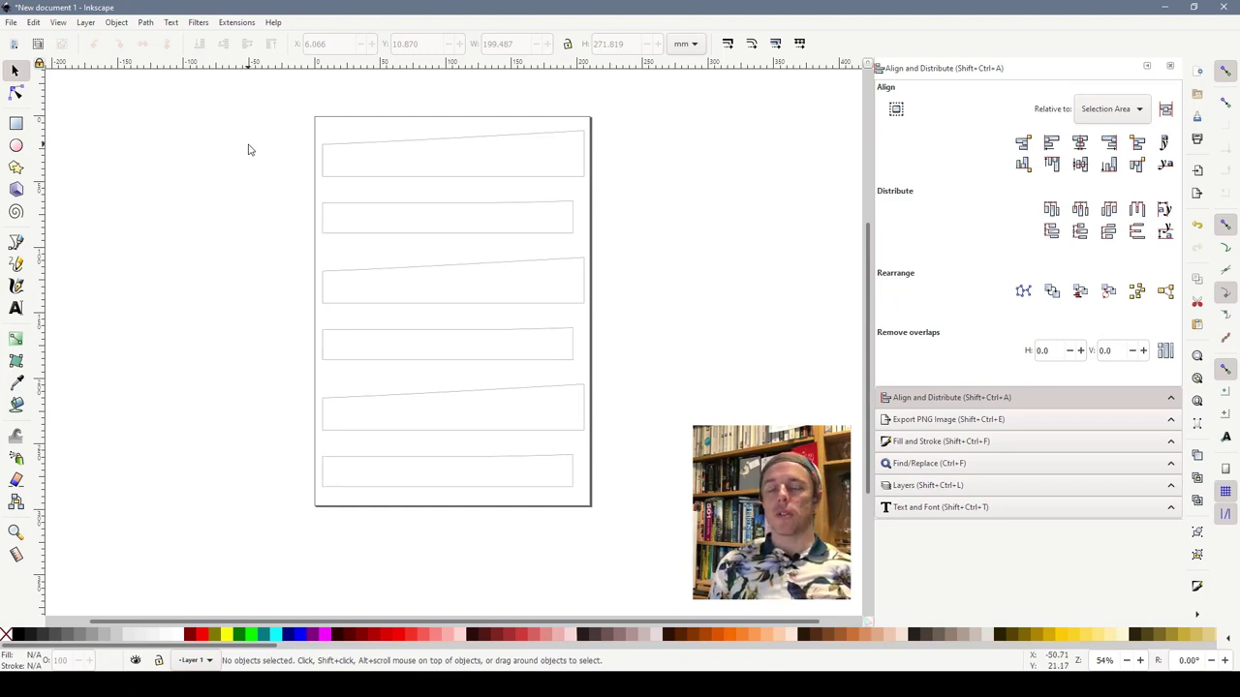
{"action": "left_click", "coordinate": [14, 22]}
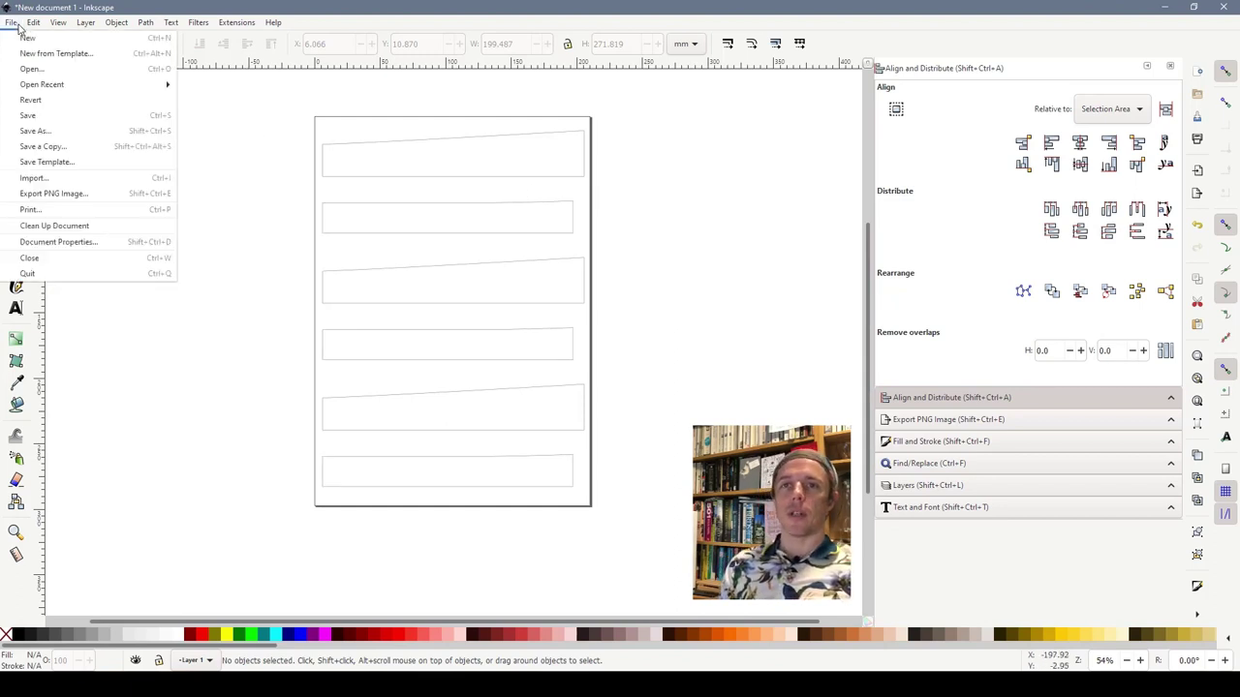
{"action": "left_click", "coordinate": [59, 210]}
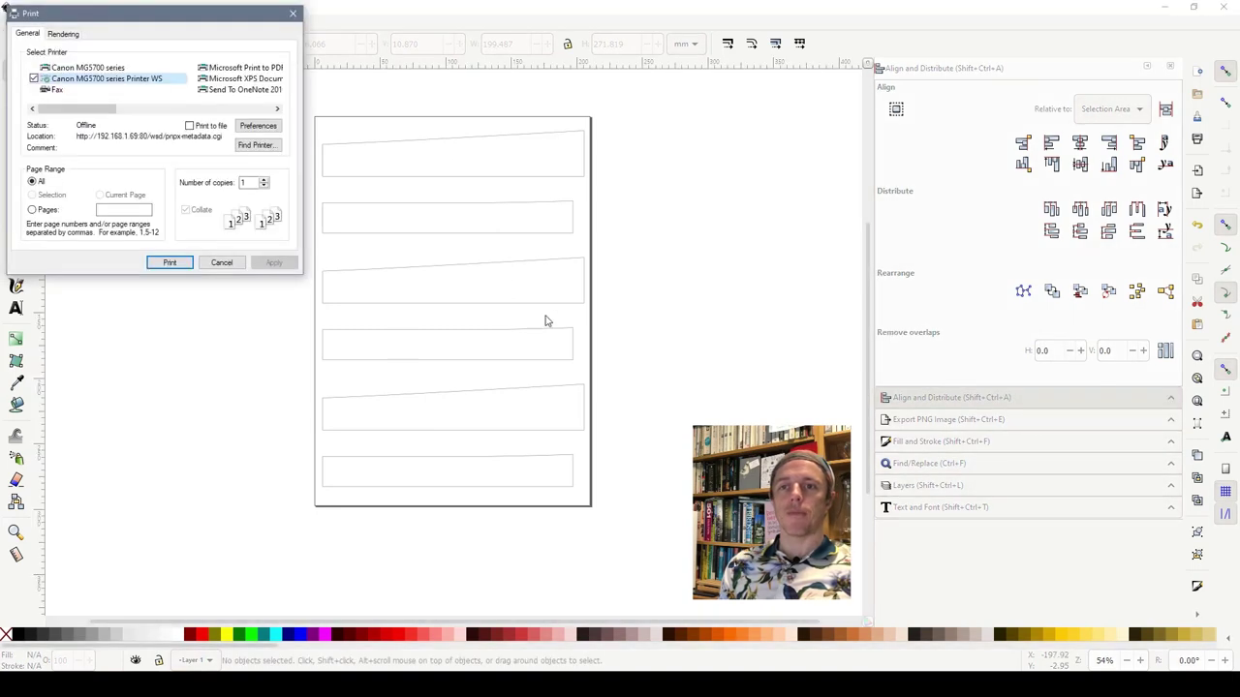
{"action": "left_click", "coordinate": [226, 262]}
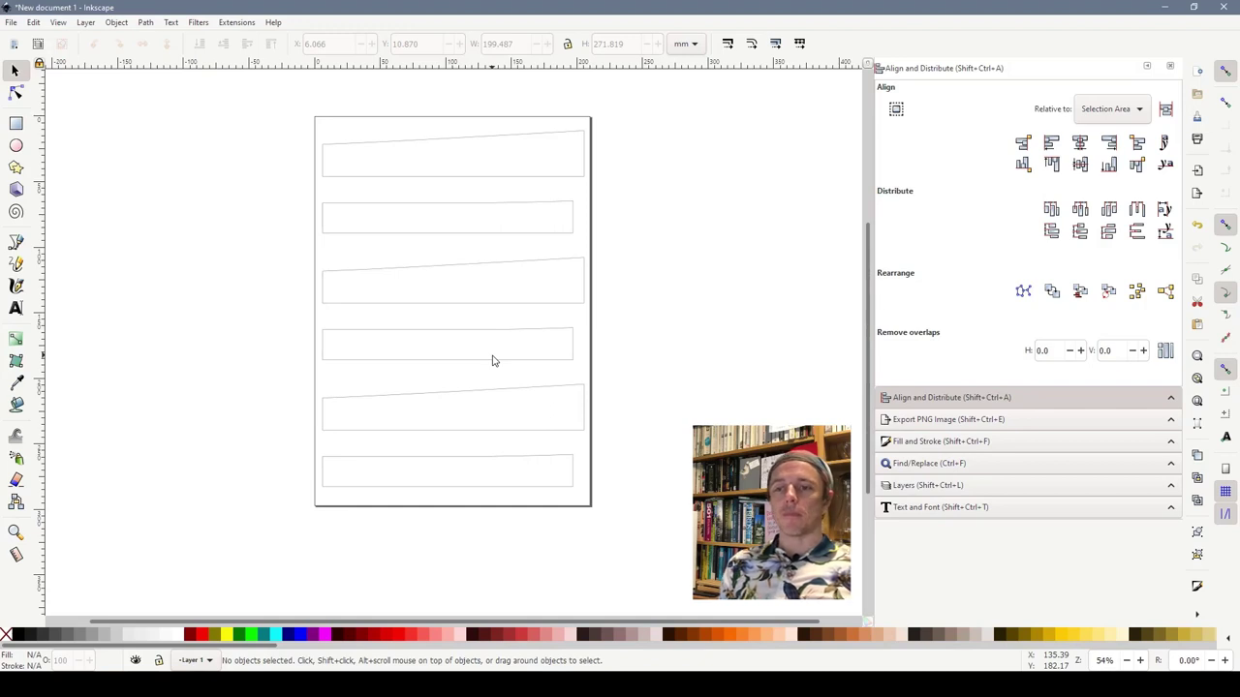